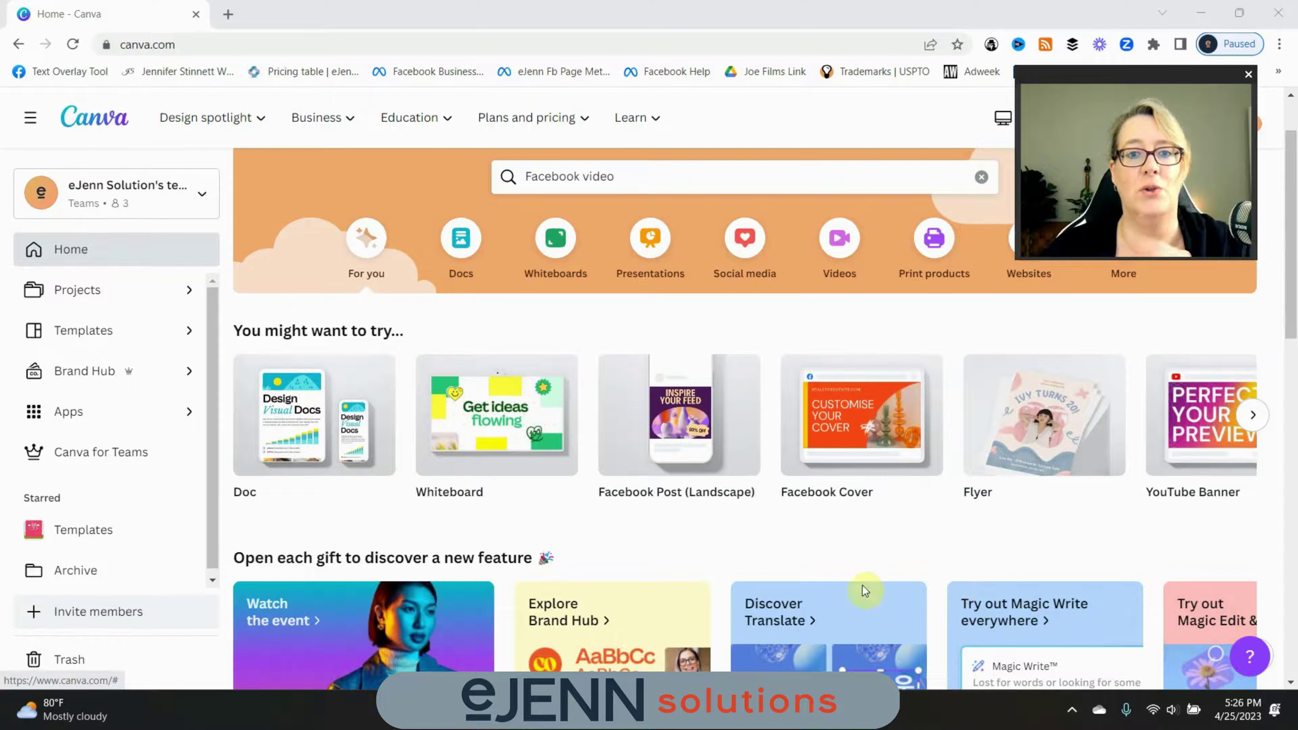
Step: Search Canva for Facebook video templates and browse the results
{"action": "left_click", "coordinate": [650, 179]}
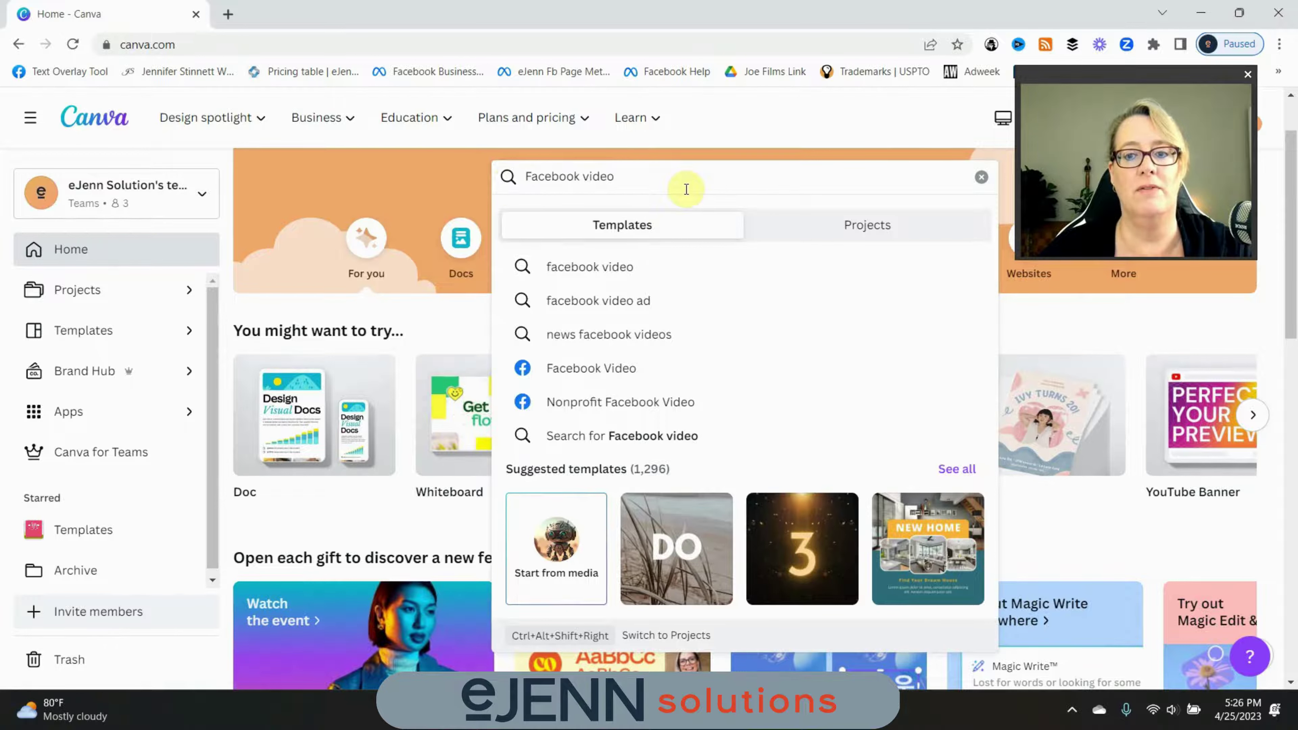
{"action": "key", "text": "Return"}
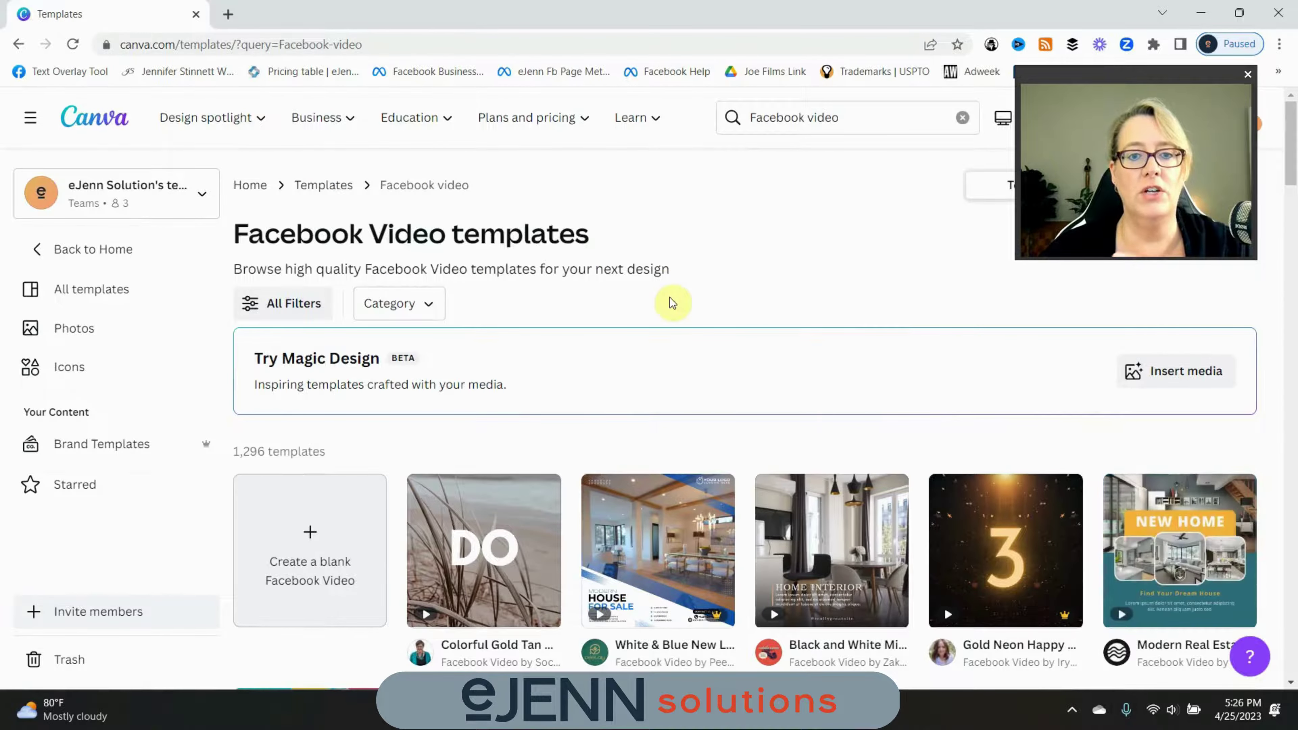
{"action": "scroll", "coordinate": [685, 301], "scroll_direction": "down", "scroll_amount": 10}
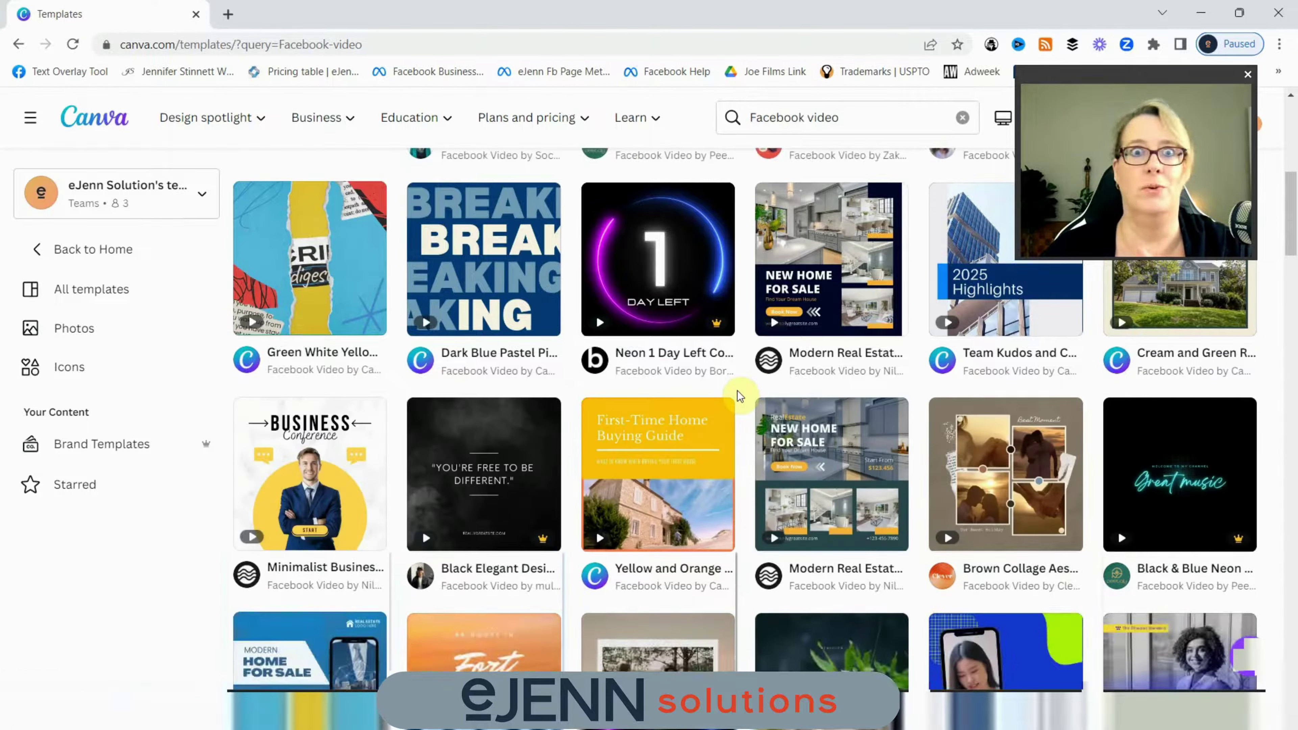
{"action": "scroll", "coordinate": [737, 391], "scroll_direction": "down", "scroll_amount": 10}
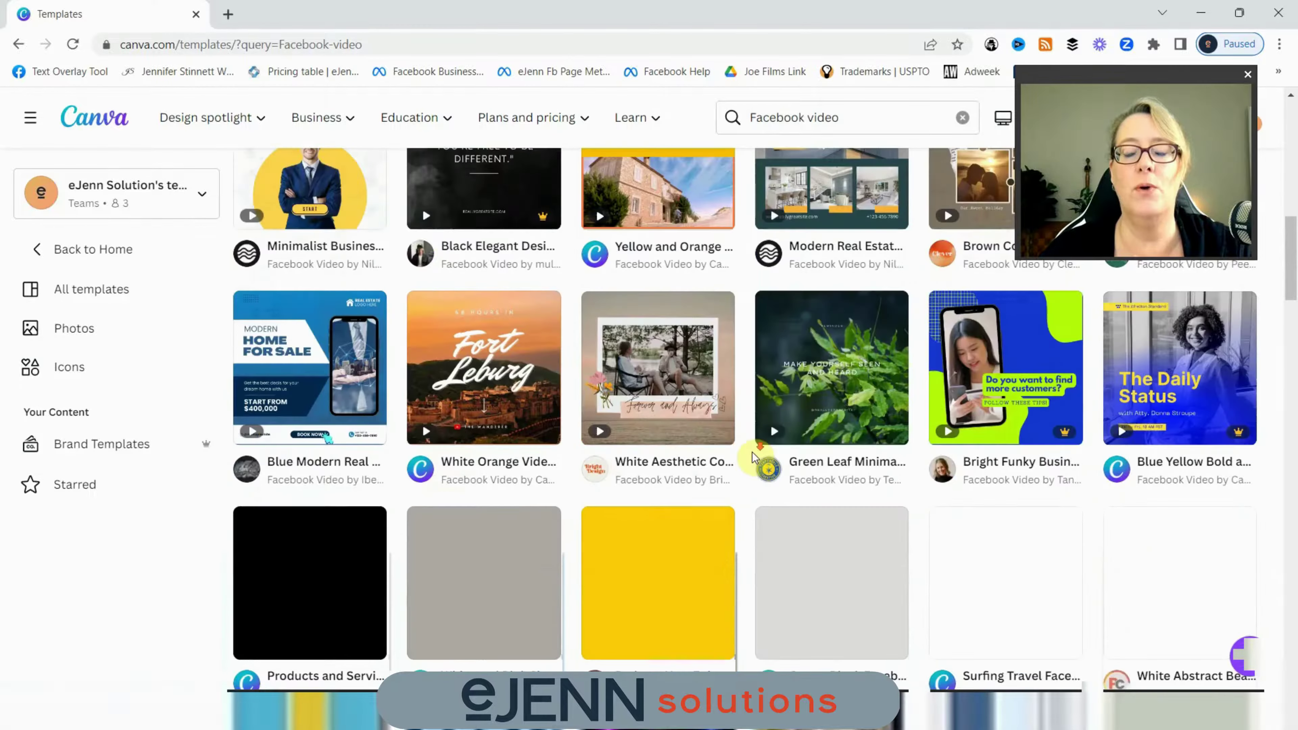
{"action": "scroll", "coordinate": [768, 505], "scroll_direction": "down", "scroll_amount": 4}
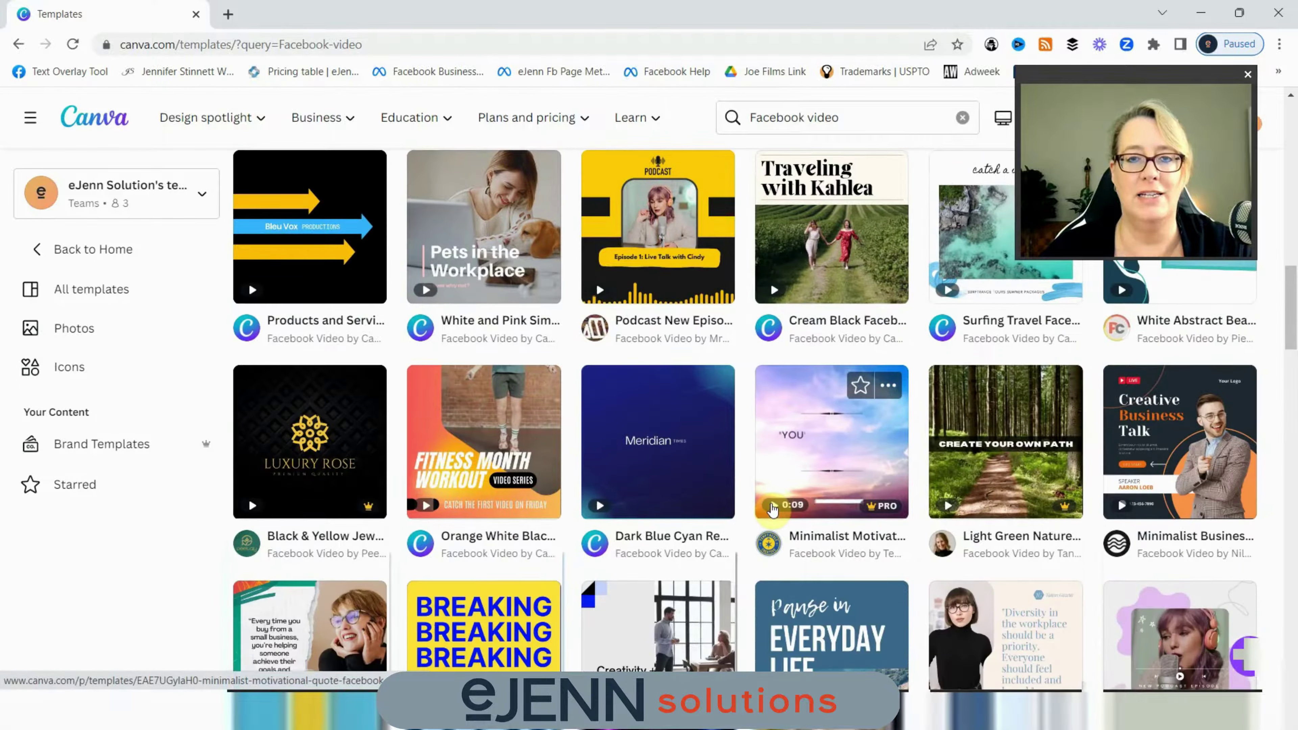
{"action": "scroll", "coordinate": [777, 514], "scroll_direction": "up", "scroll_amount": 12}
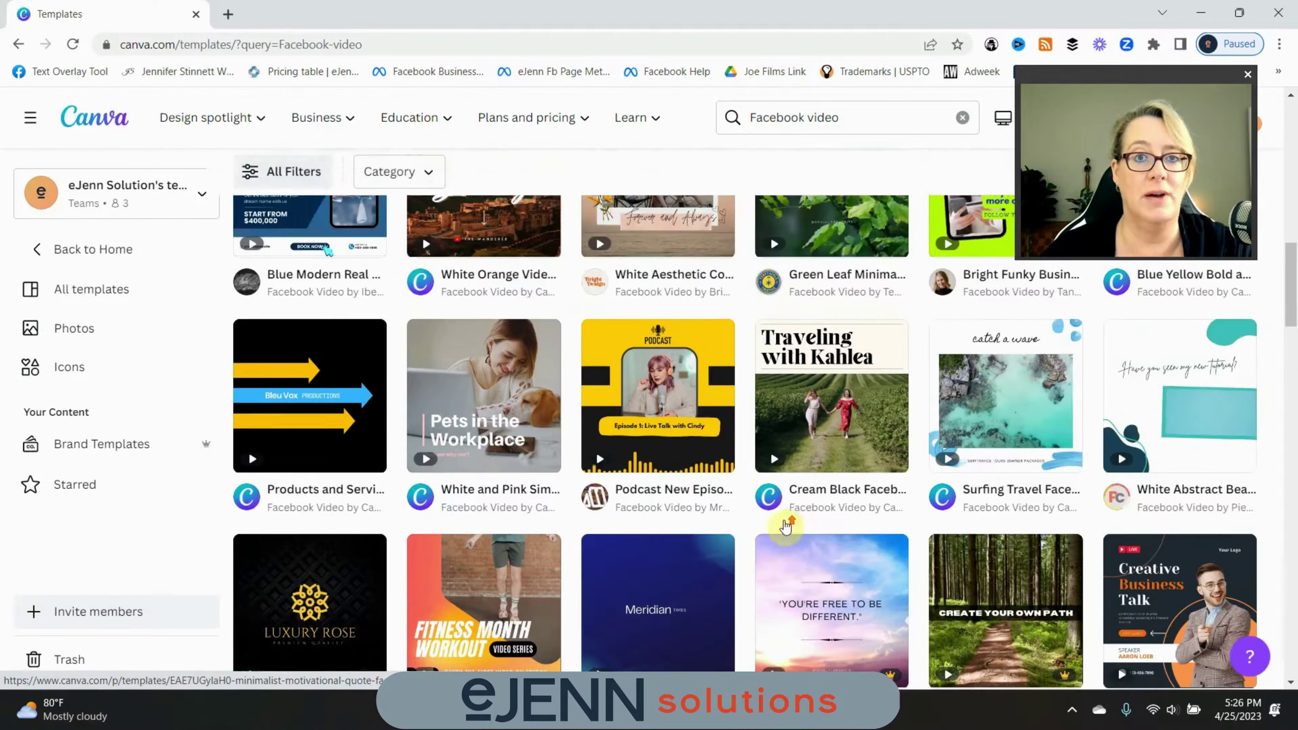
{"action": "scroll", "coordinate": [785, 526], "scroll_direction": "up", "scroll_amount": 4}
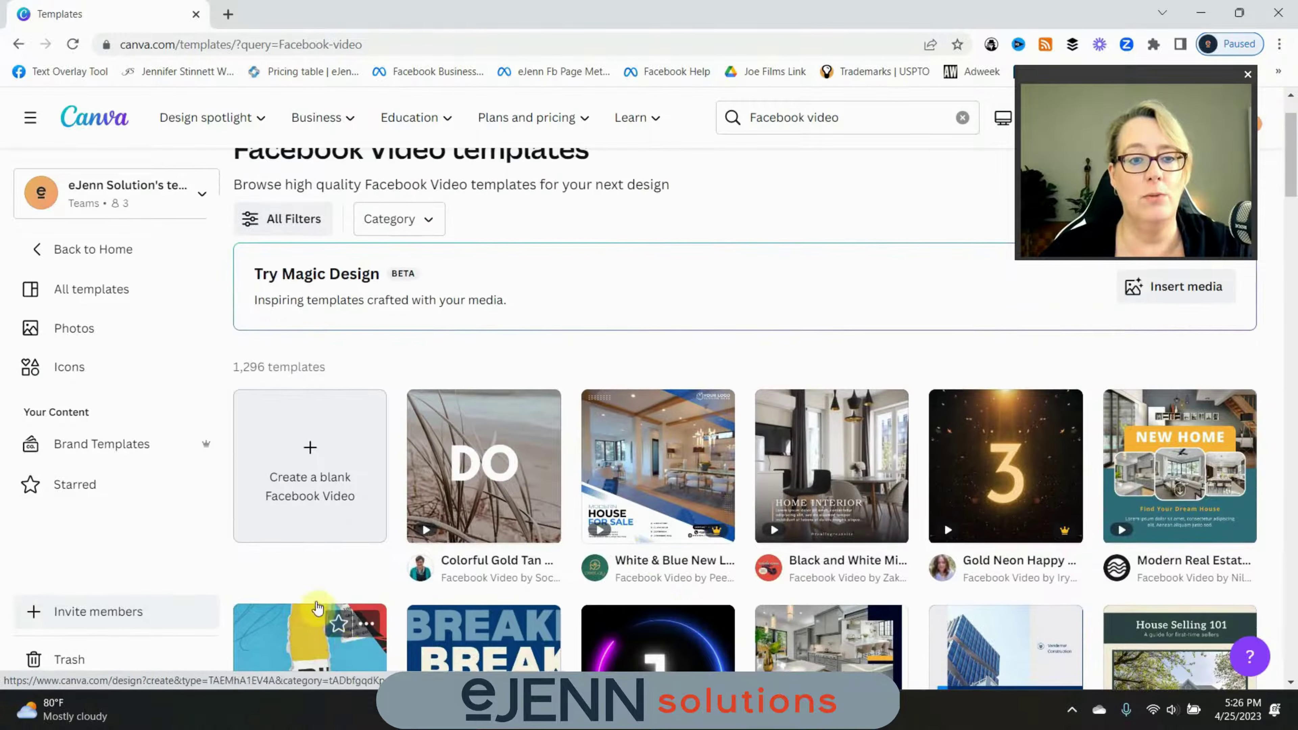
Step: Create a blank Facebook Video design and show the uploaded pink robot images
{"action": "left_click", "coordinate": [307, 459]}
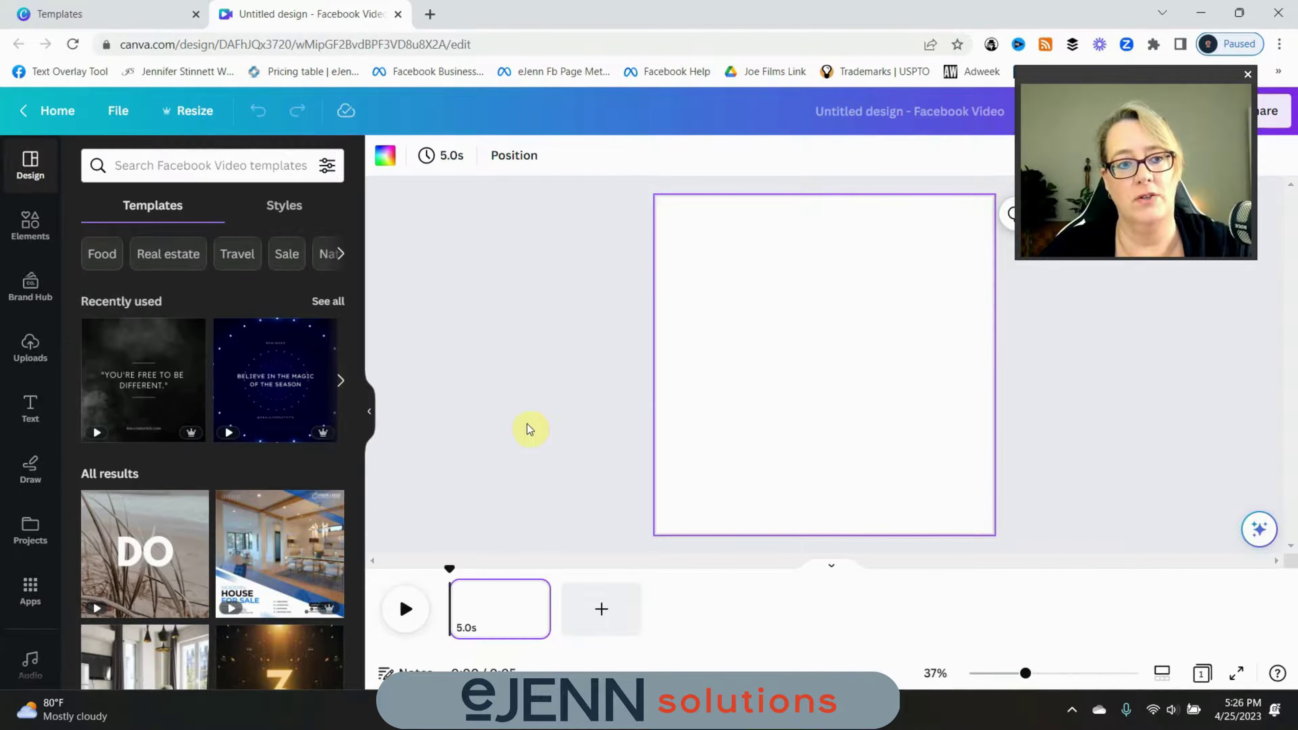
{"action": "left_click", "coordinate": [33, 348]}
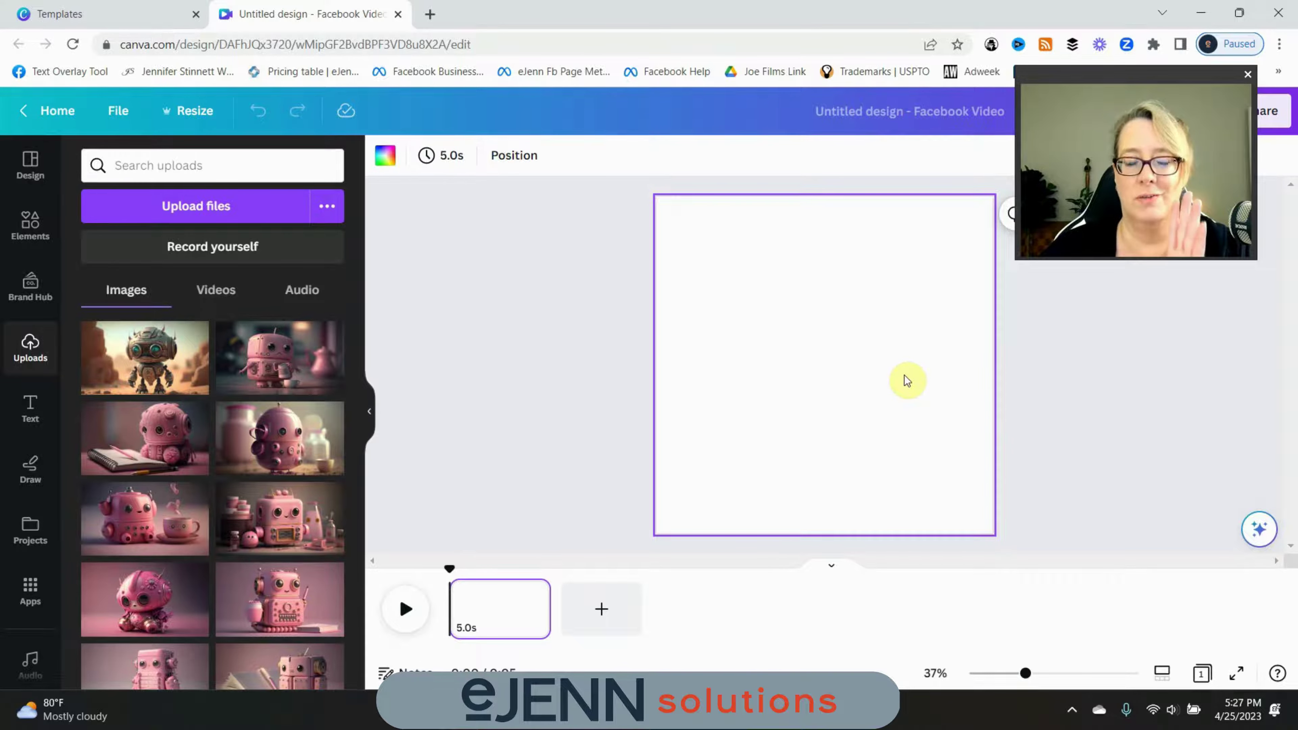
{"action": "scroll", "coordinate": [288, 475], "scroll_direction": "down", "scroll_amount": 2}
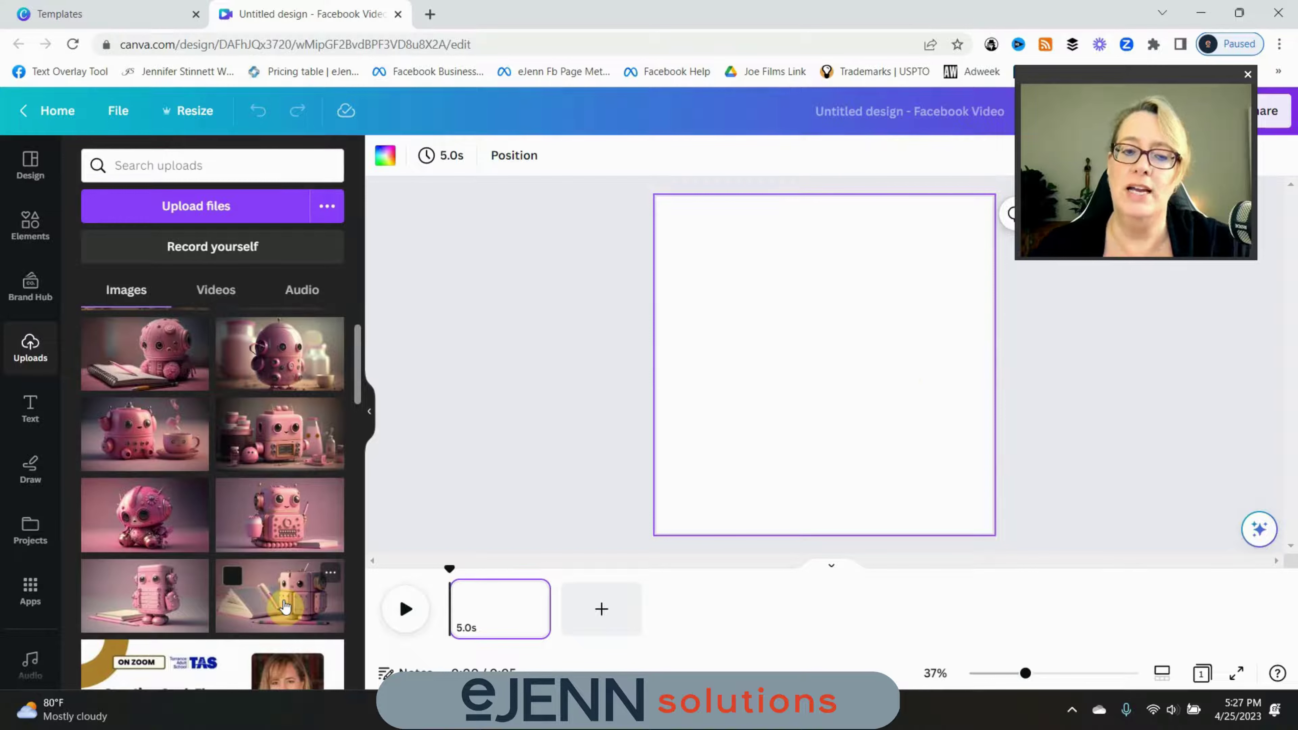
Step: Place the pink robot-and-notebook photo on the page, cropped so the robot sits nearer the centre
{"action": "left_click_drag", "start_coordinate": [280, 607], "coordinate": [689, 327]}
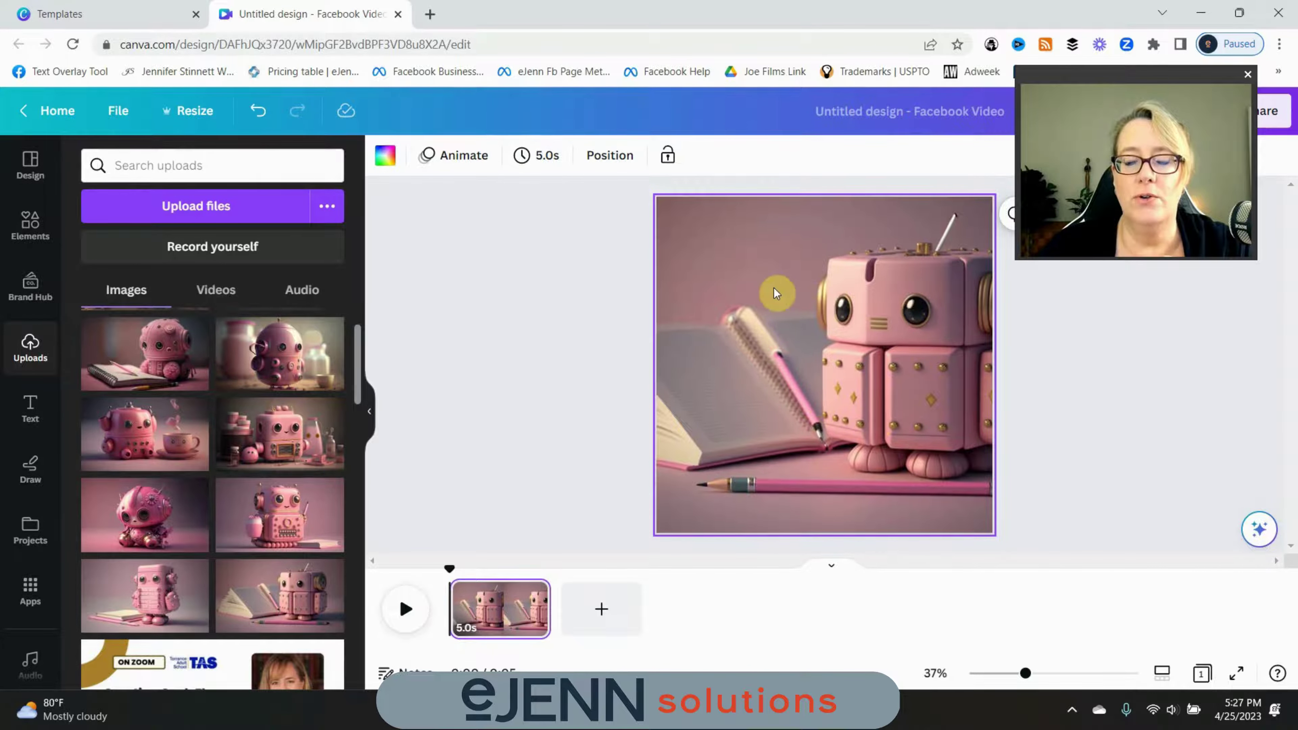
{"action": "left_click", "coordinate": [787, 330]}
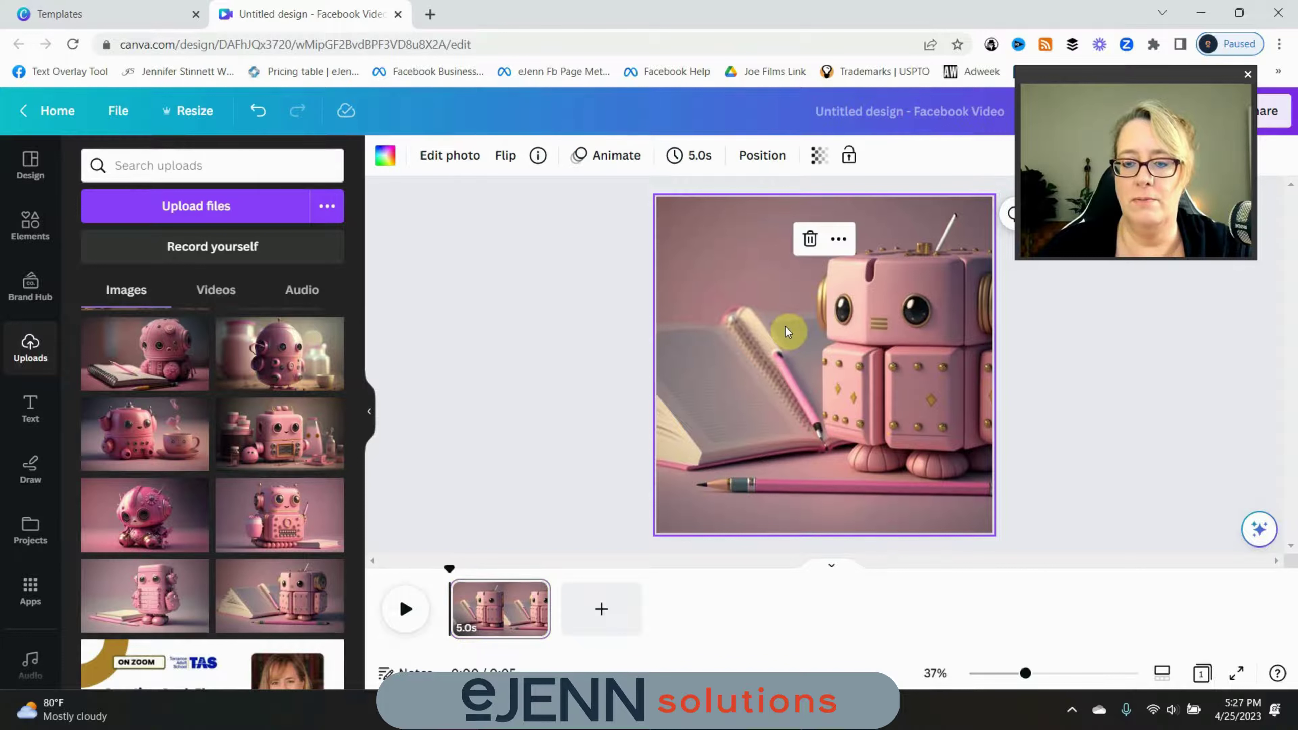
{"action": "double_click", "coordinate": [806, 414]}
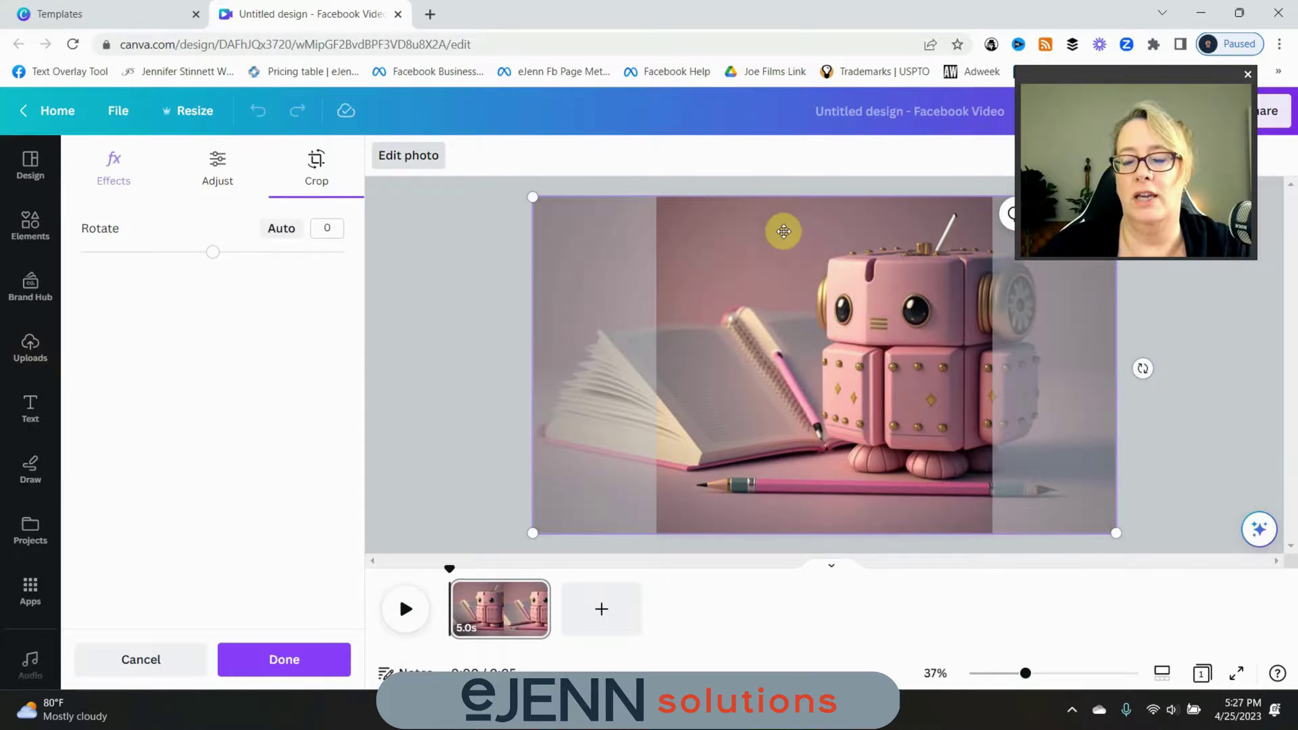
{"action": "left_click_drag", "start_coordinate": [850, 320], "coordinate": [775, 318]}
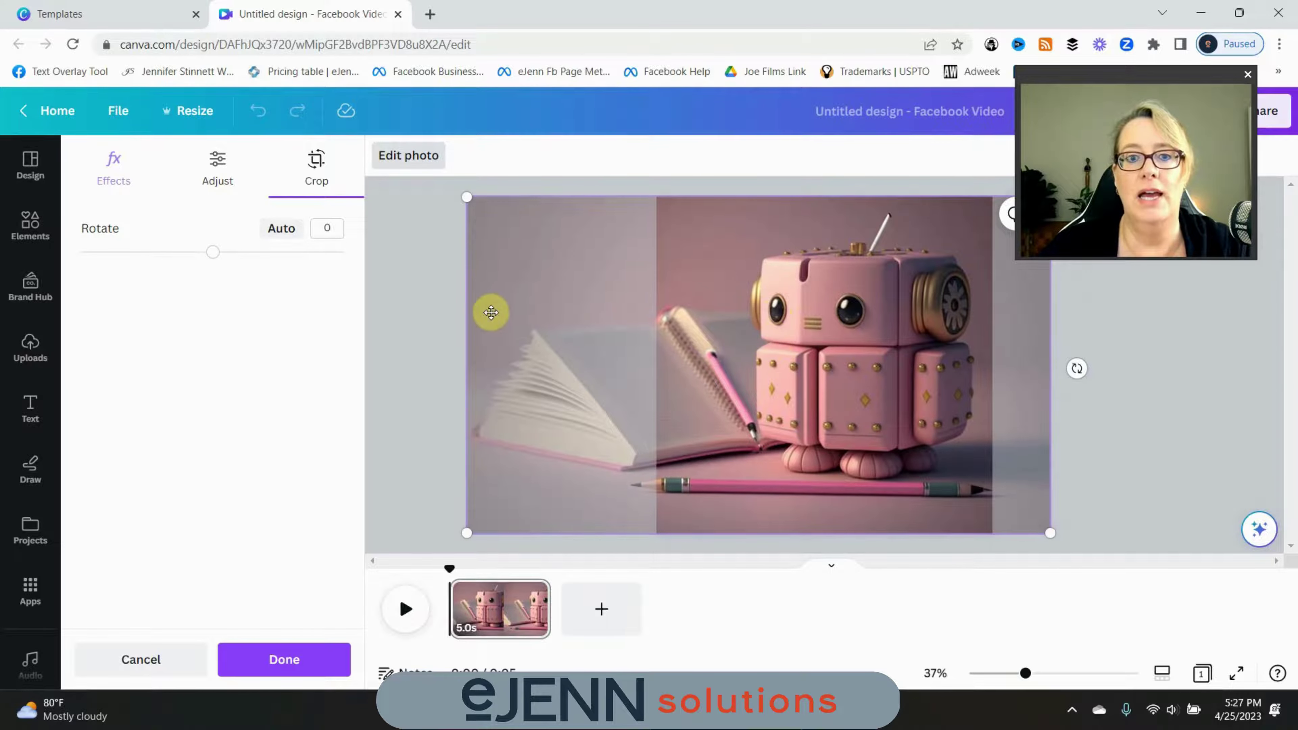
{"action": "left_click", "coordinate": [327, 659]}
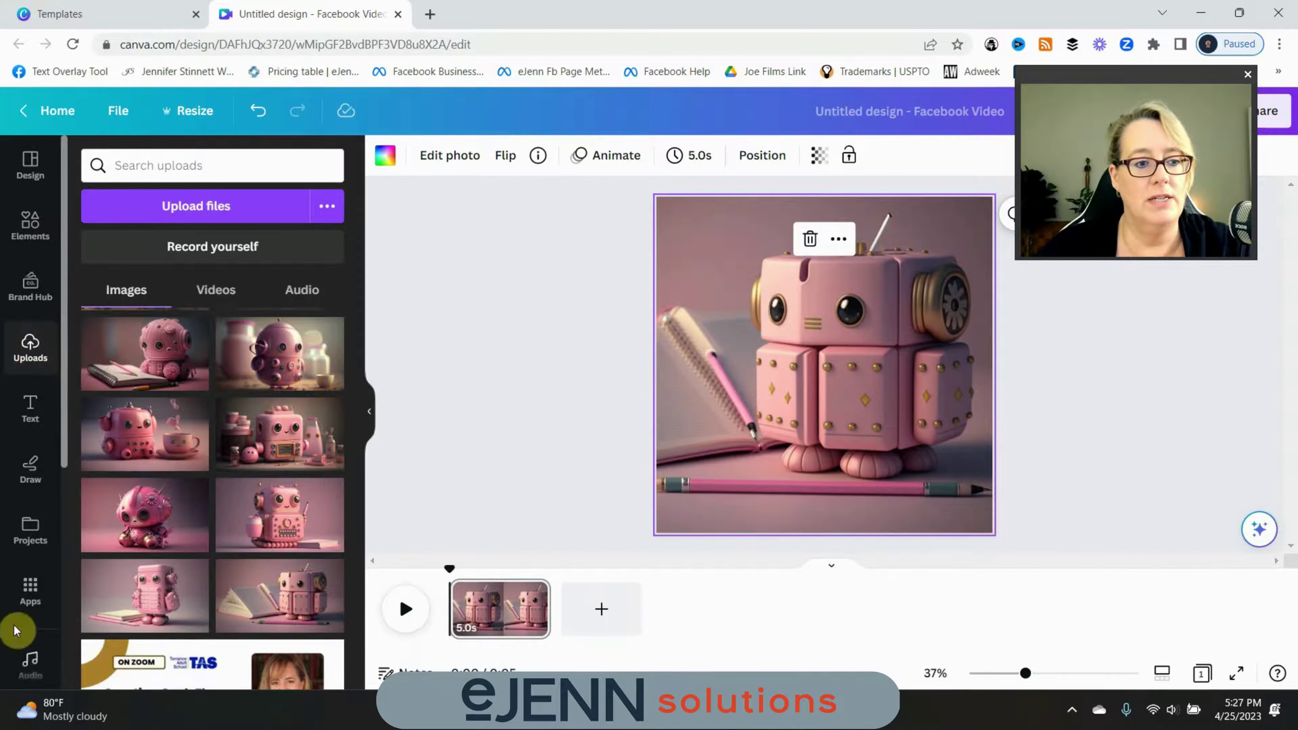
Step: Add the eJENN solutions logo, shrunk small, in the page's bottom-right corner
{"action": "scroll", "coordinate": [19, 620], "scroll_direction": "down", "scroll_amount": 5}
{"action": "scroll", "coordinate": [19, 619], "scroll_direction": "down", "scroll_amount": 3}
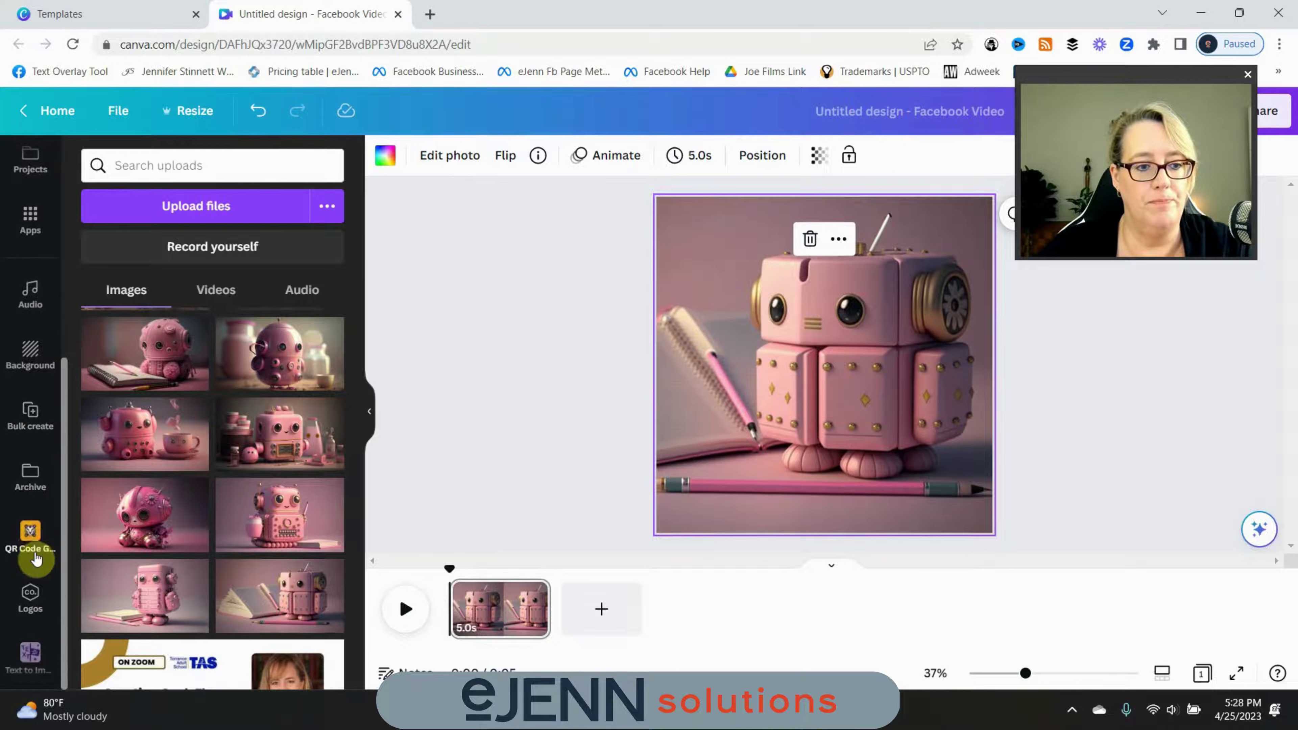
{"action": "left_click", "coordinate": [34, 604]}
{"action": "scroll", "coordinate": [269, 565], "scroll_direction": "down", "scroll_amount": 3}
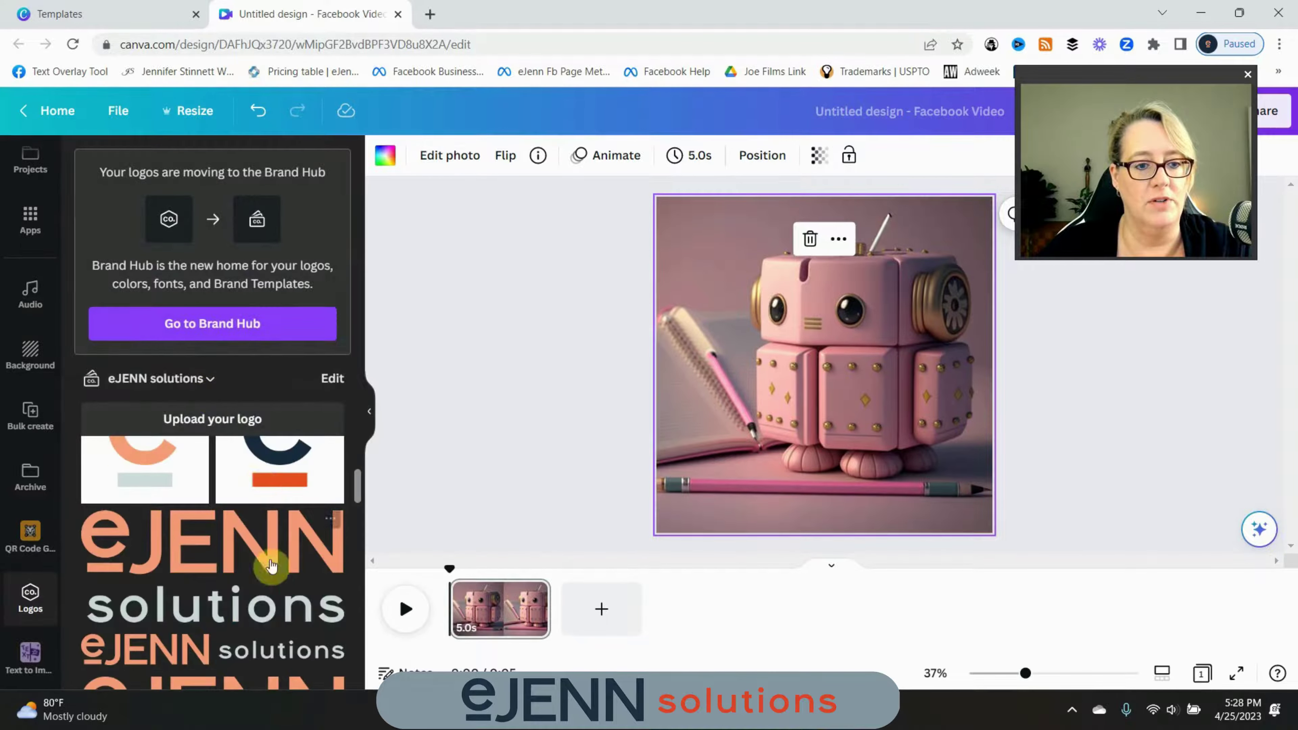
{"action": "left_click", "coordinate": [270, 646]}
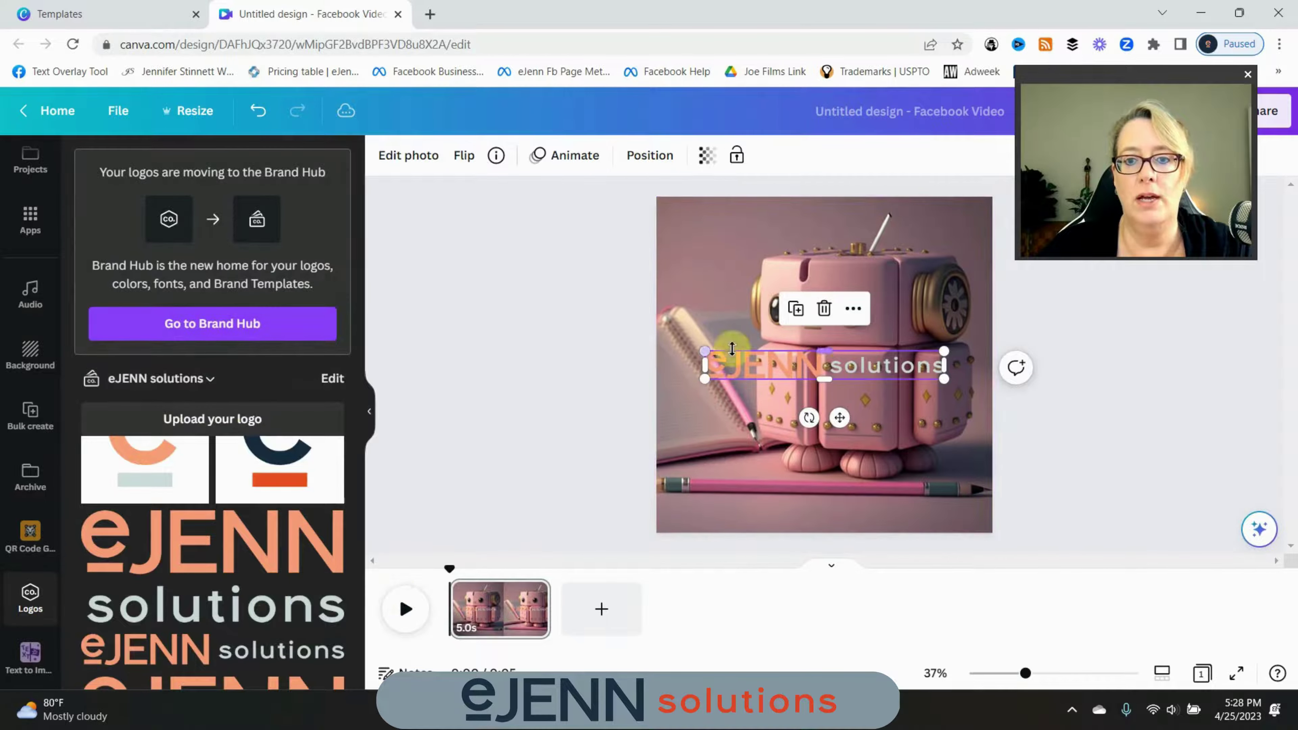
{"action": "left_click_drag", "start_coordinate": [699, 351], "coordinate": [800, 362]}
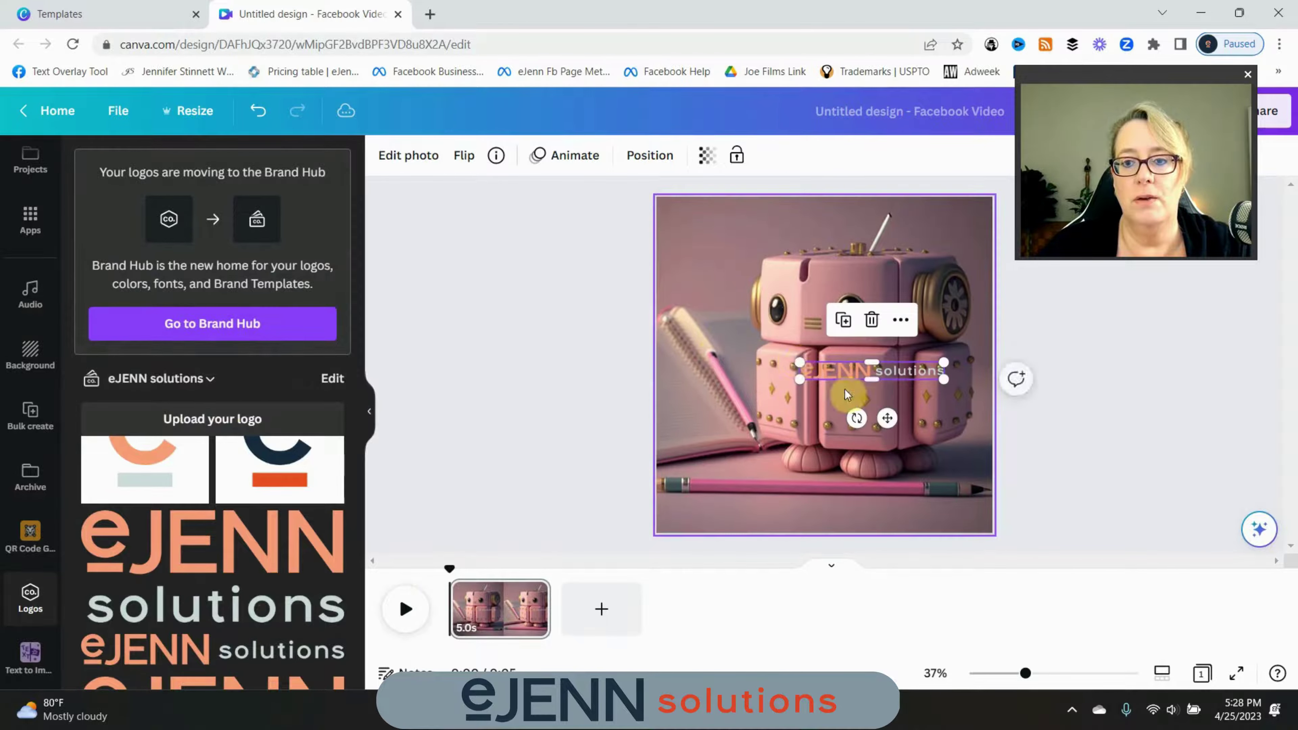
{"action": "left_click_drag", "start_coordinate": [896, 414], "coordinate": [921, 565]}
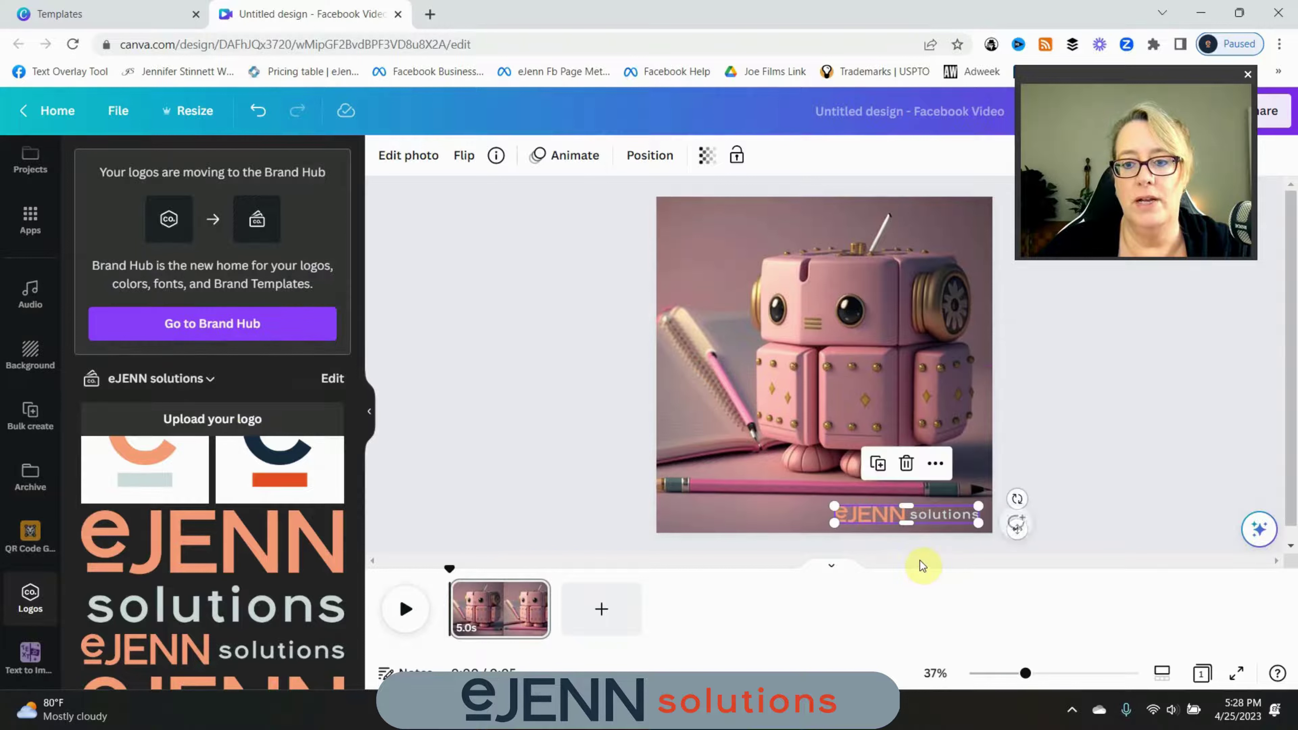
{"action": "left_click", "coordinate": [1153, 398]}
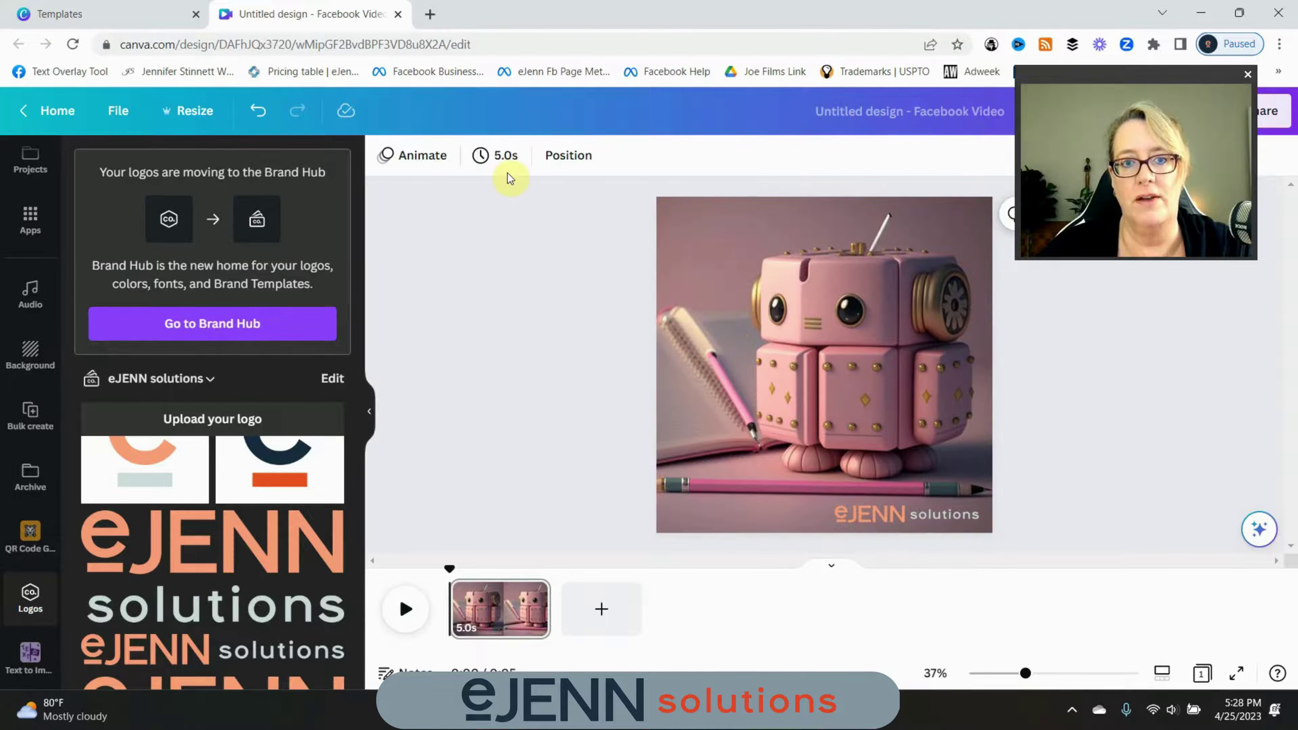
Step: Set the page duration to 1.5 seconds
{"action": "left_click", "coordinate": [510, 161]}
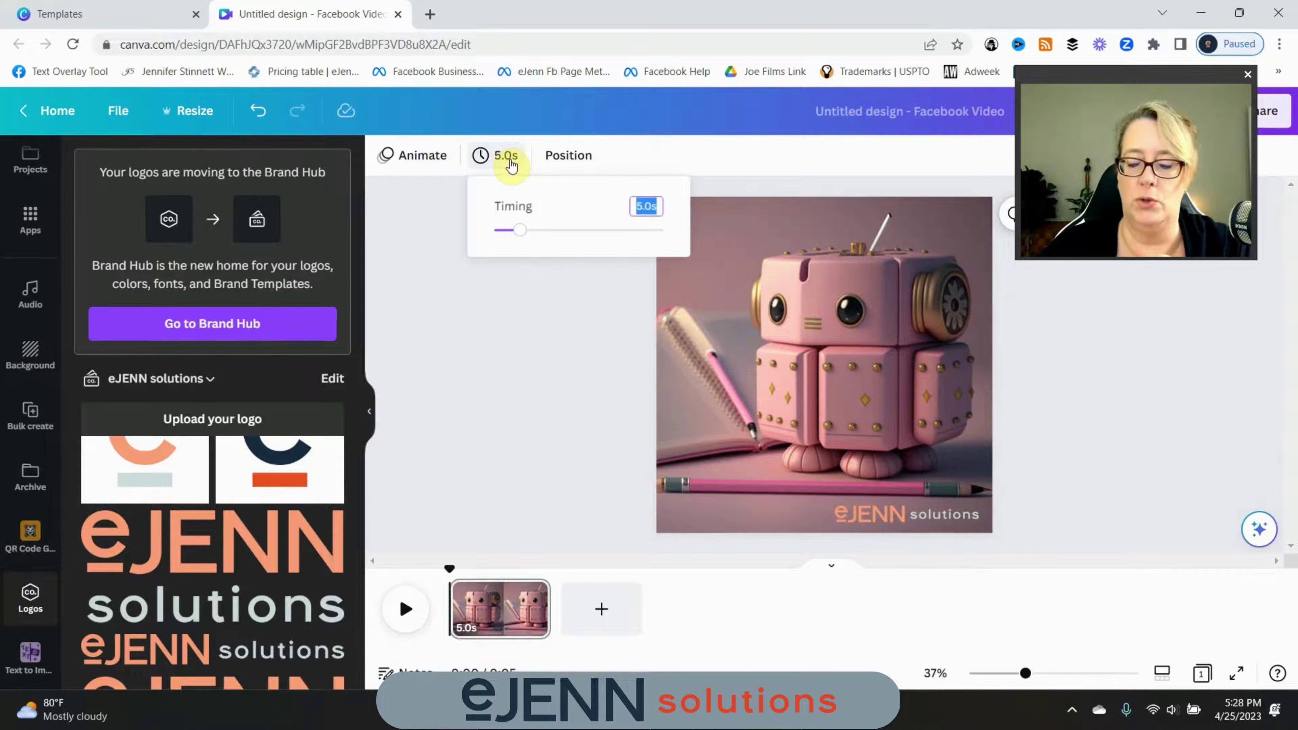
{"action": "type", "text": "1.5"}
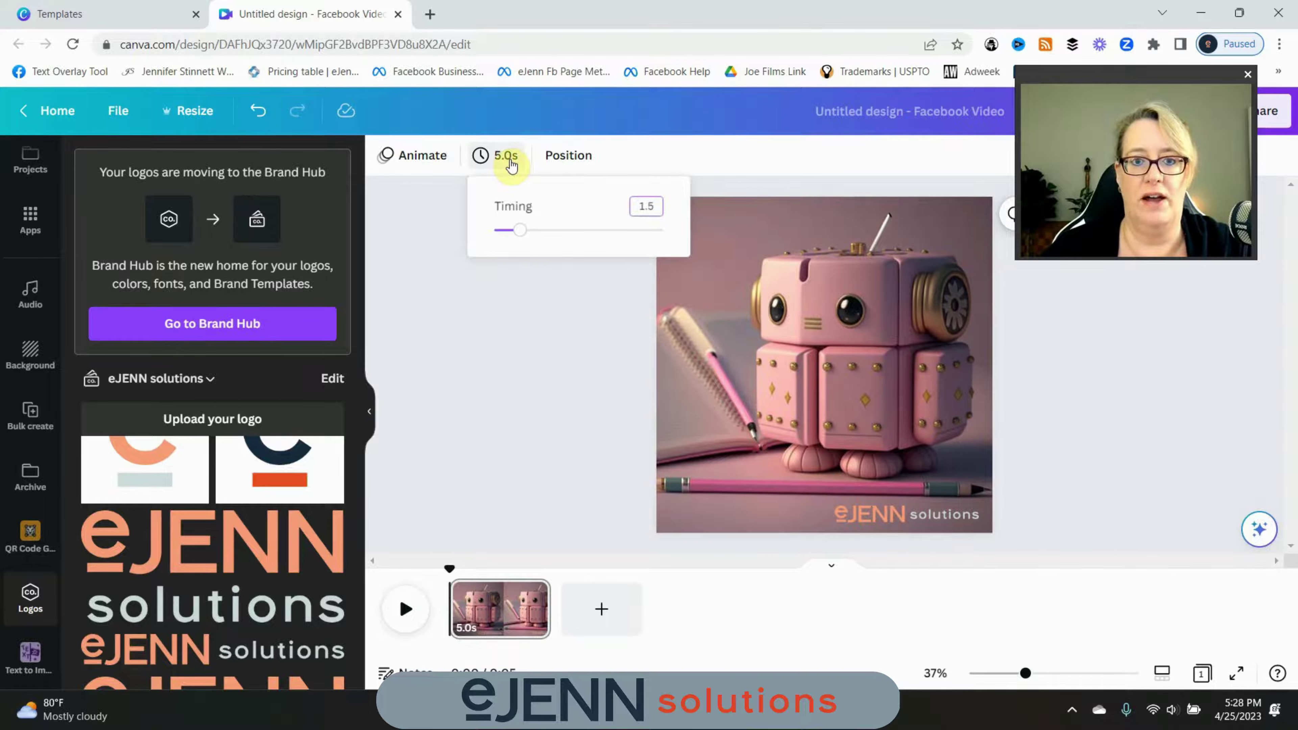
{"action": "left_click", "coordinate": [531, 320]}
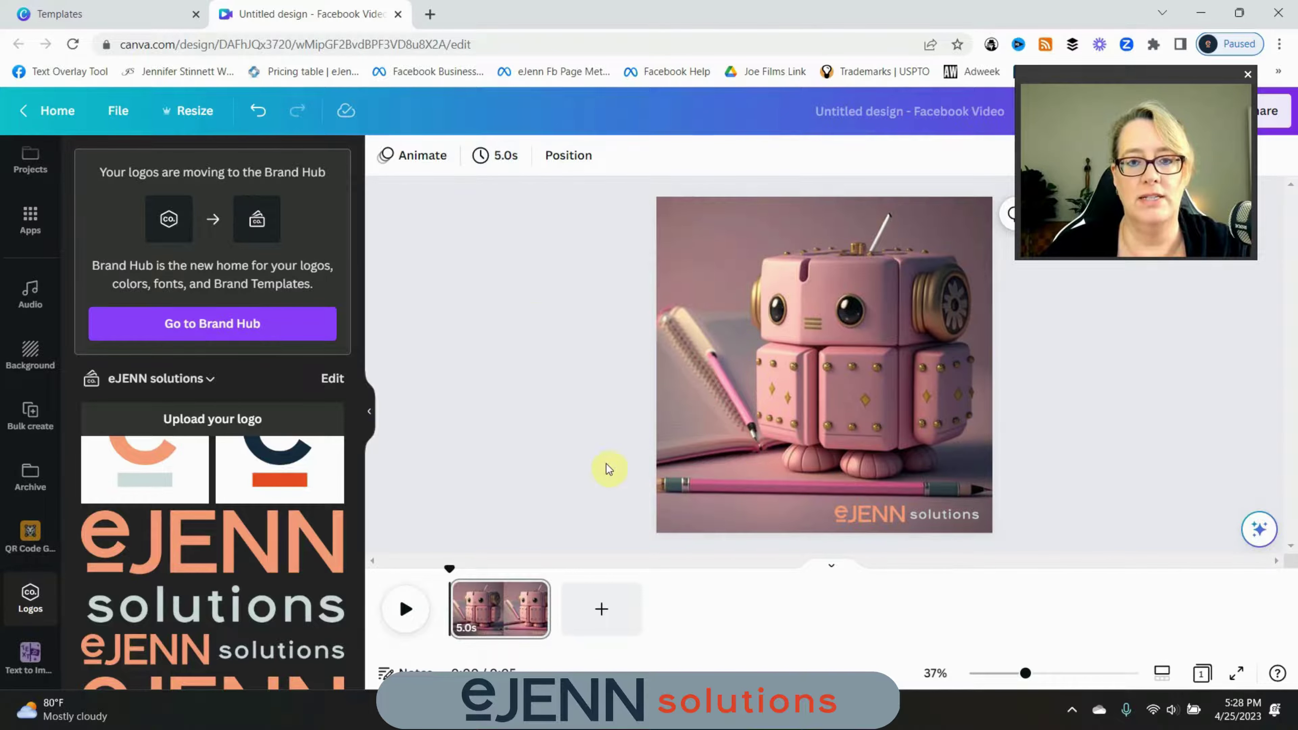
{"action": "left_click", "coordinate": [495, 159]}
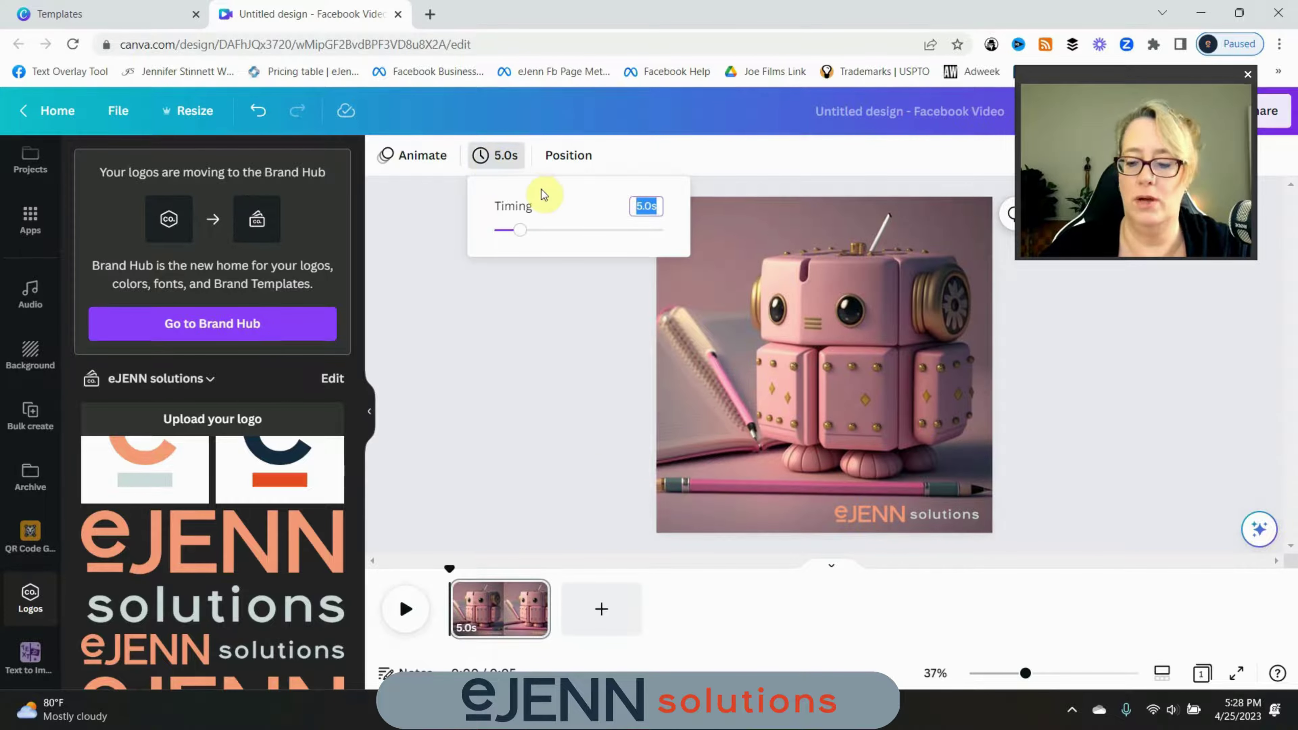
{"action": "type", "text": "1.5"}
{"action": "key", "text": "Return"}
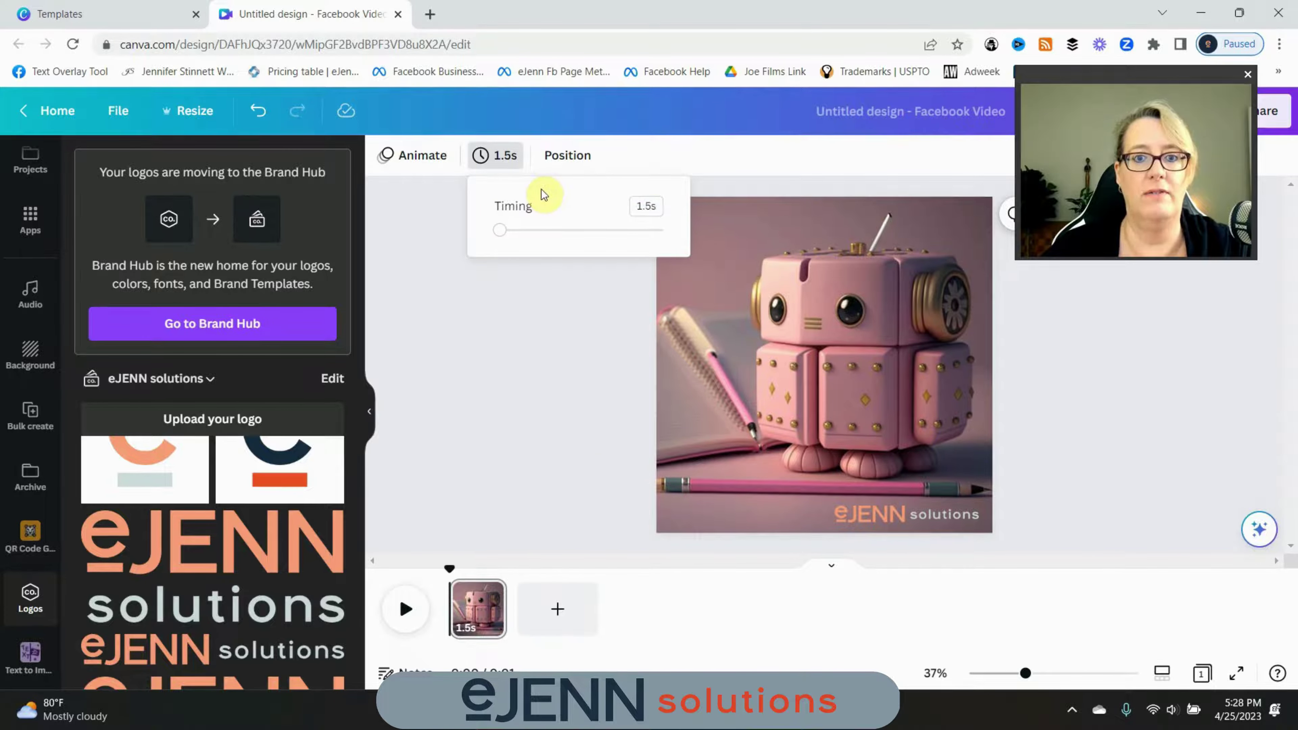
{"action": "left_click", "coordinate": [566, 352]}
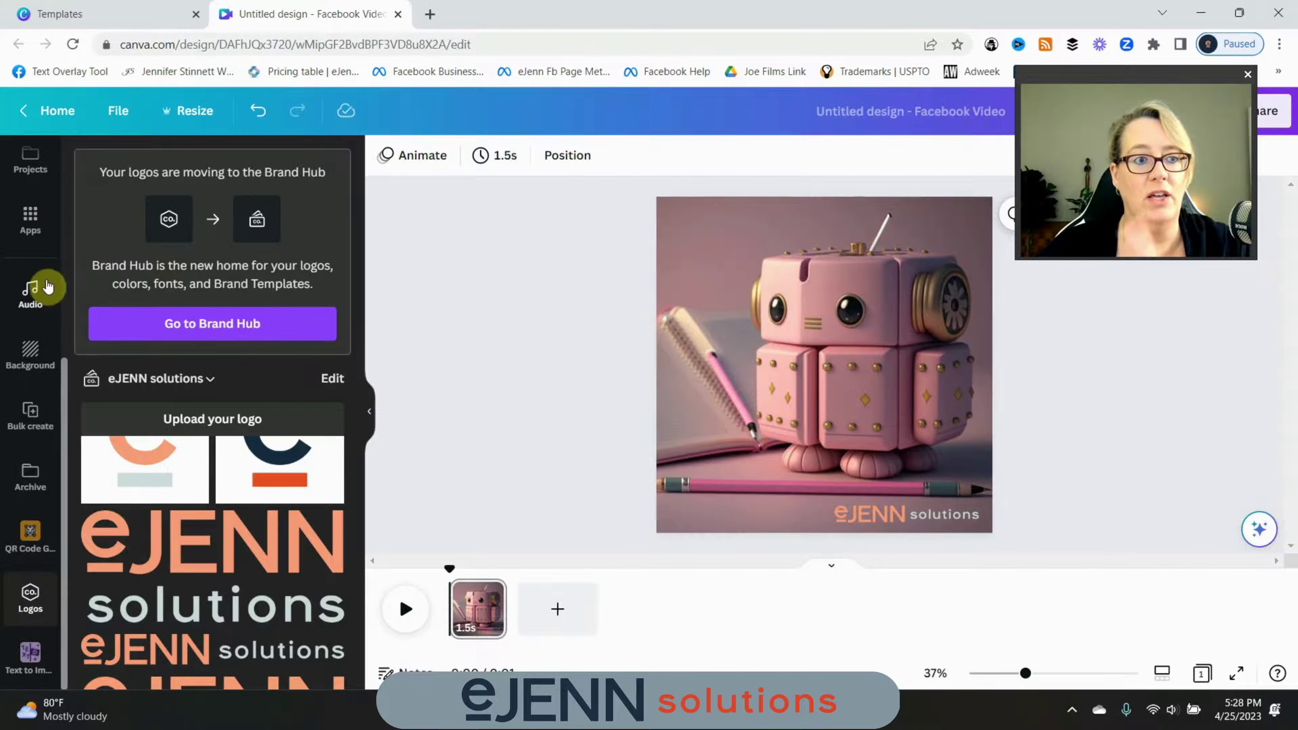
Step: Add a 'Hello' heading and move it to the robot photo's upper-left corner
{"action": "scroll", "coordinate": [48, 287], "scroll_direction": "up", "scroll_amount": 3}
{"action": "left_click", "coordinate": [30, 204]}
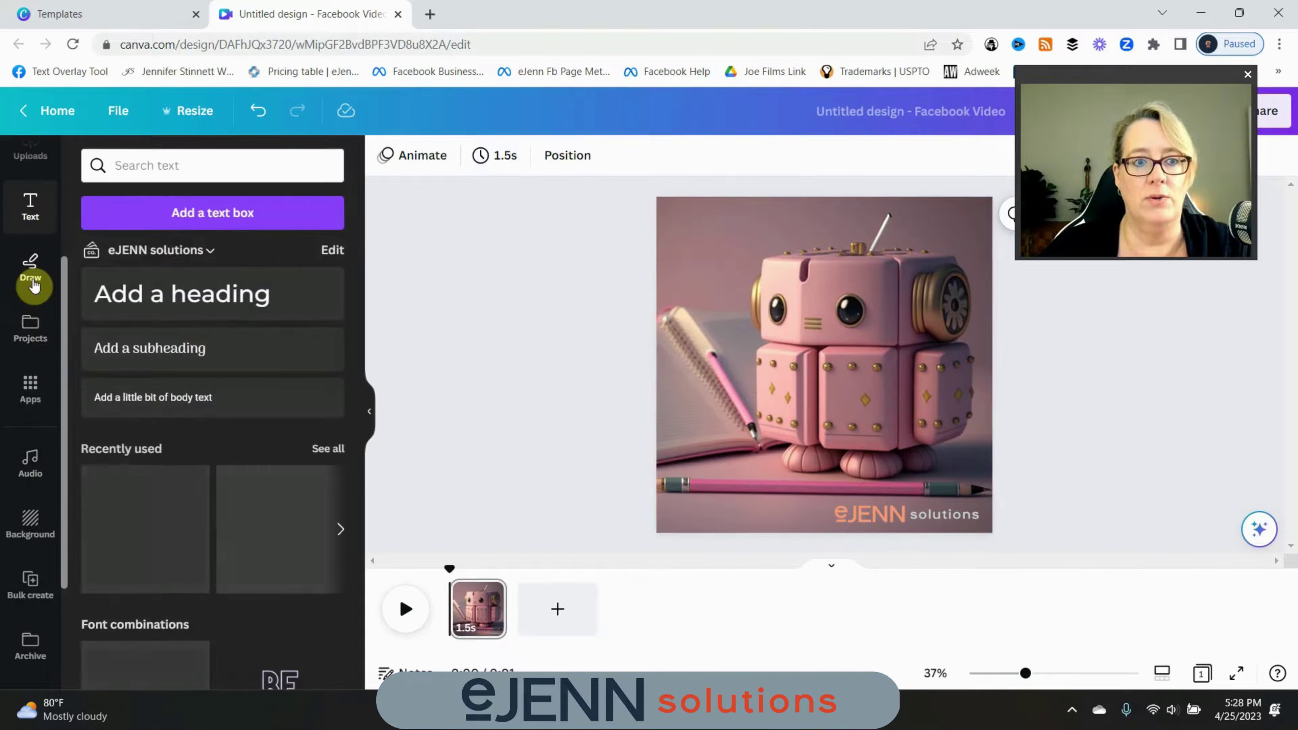
{"action": "left_click", "coordinate": [200, 292]}
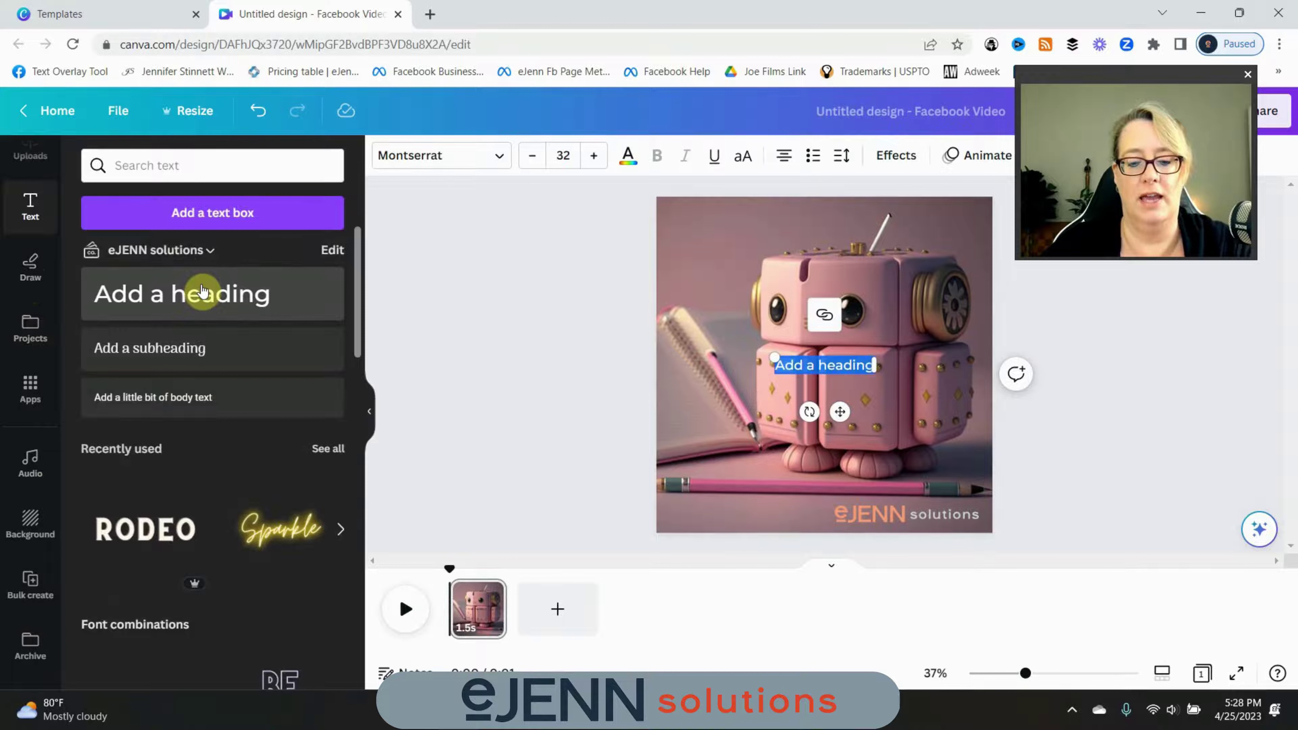
{"action": "type", "text": "Hello"}
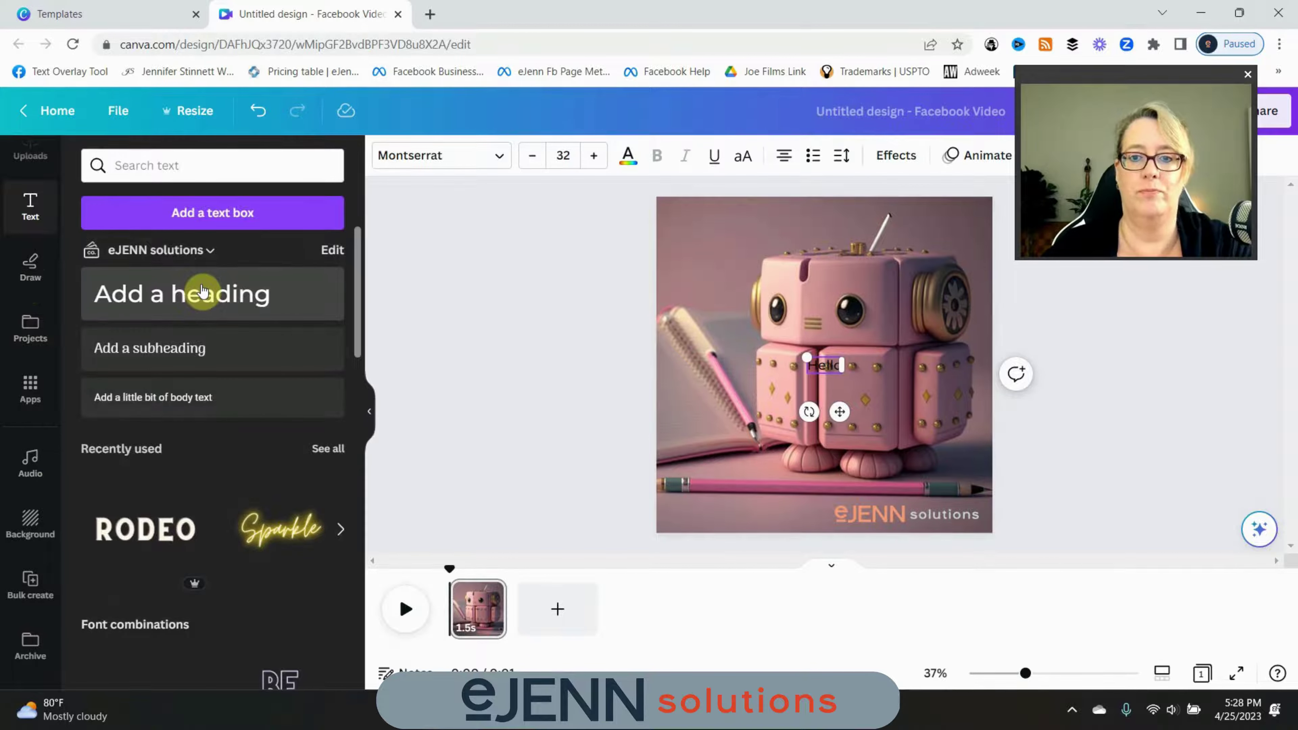
{"action": "left_click", "coordinate": [499, 322]}
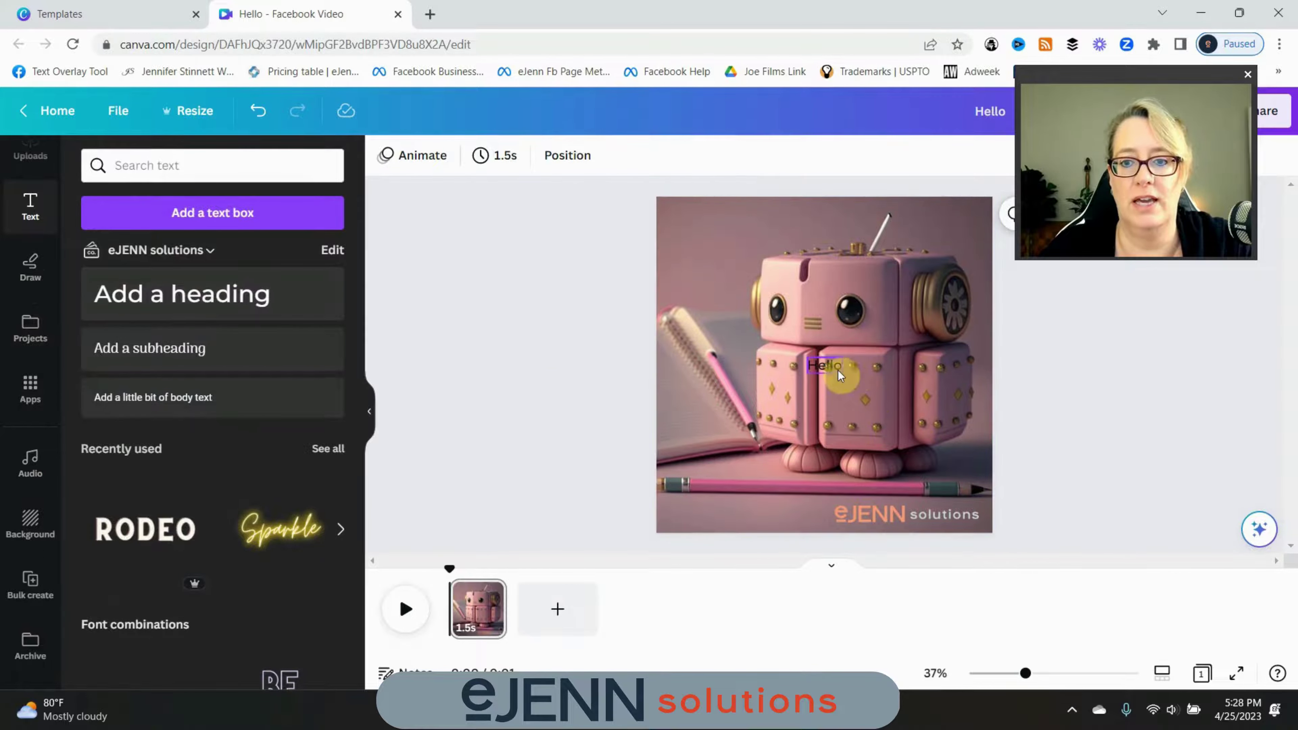
{"action": "left_click_drag", "start_coordinate": [840, 376], "coordinate": [643, 215]}
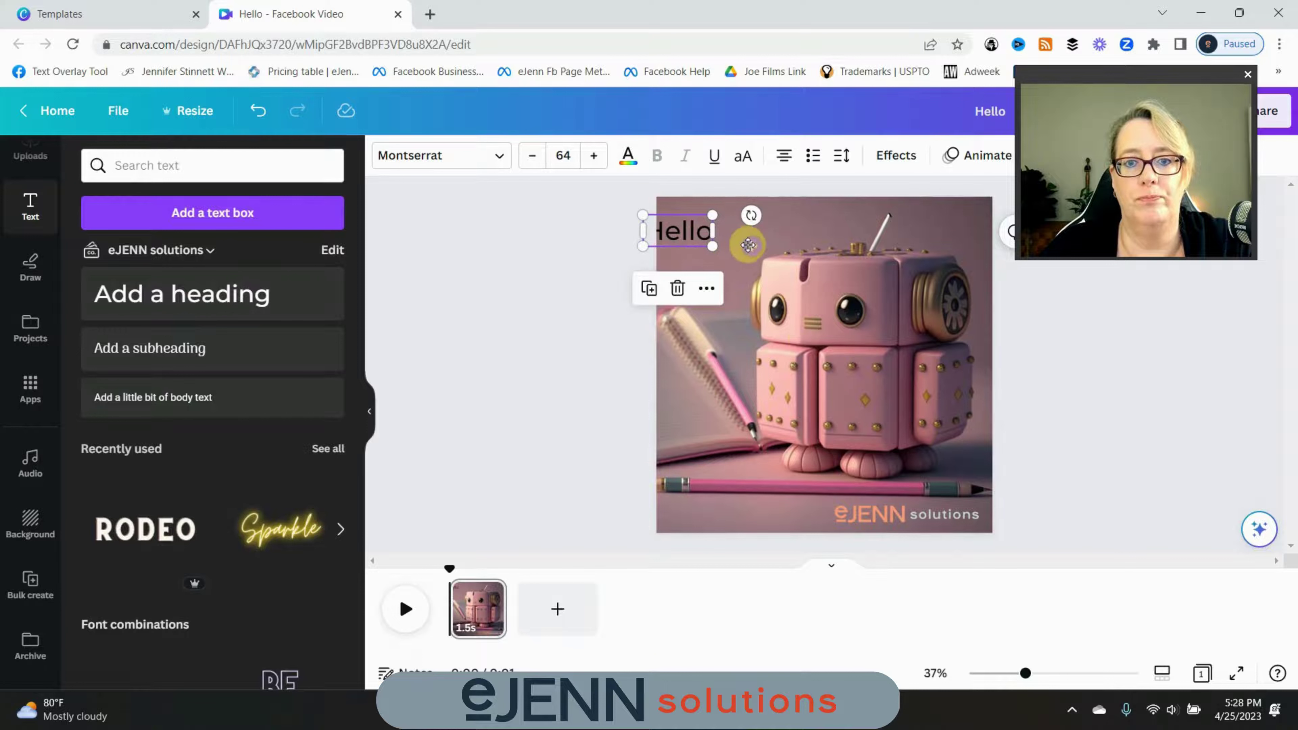
{"action": "left_click_drag", "start_coordinate": [751, 246], "coordinate": [784, 246]}
{"action": "left_click", "coordinate": [580, 270]}
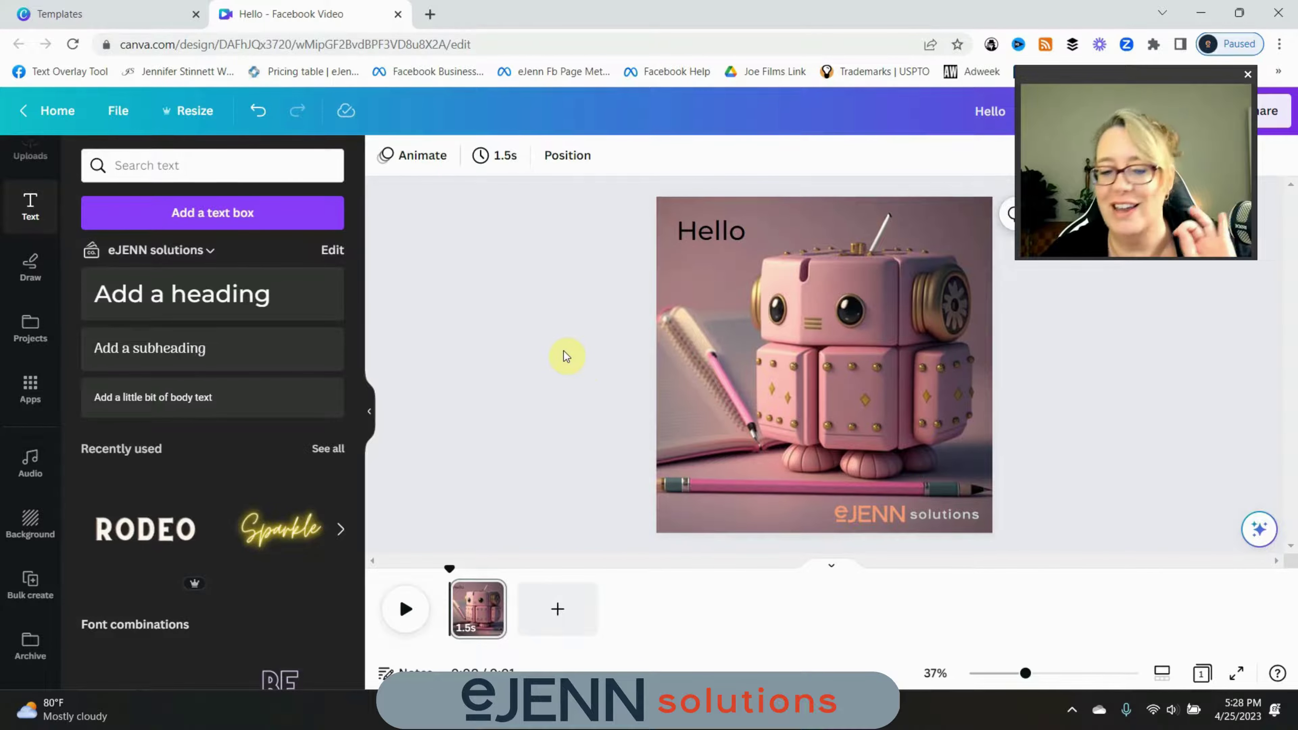
{"action": "mouse_move", "coordinate": [500, 593]}
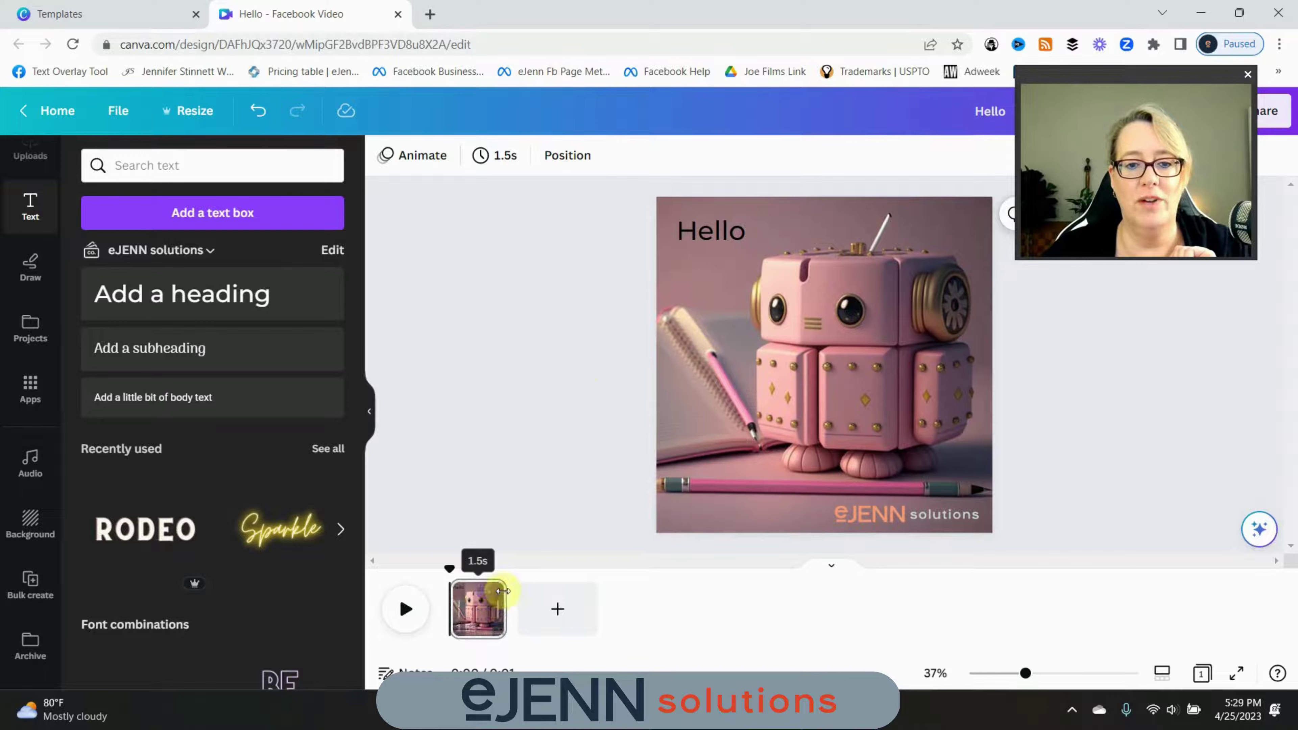
Step: Duplicate page 1, then repeat with Ctrl+D until there are seven identical pages
{"action": "left_click", "coordinate": [488, 596]}
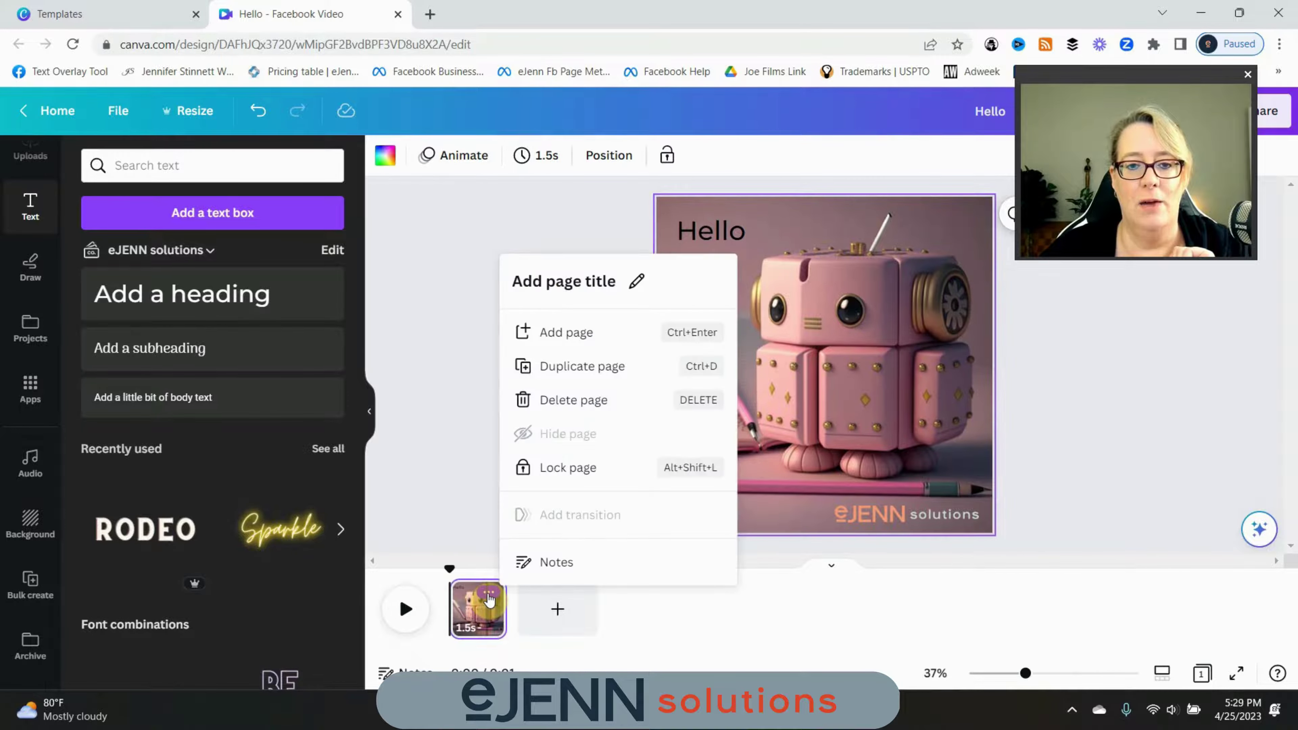
{"action": "left_click", "coordinate": [640, 376]}
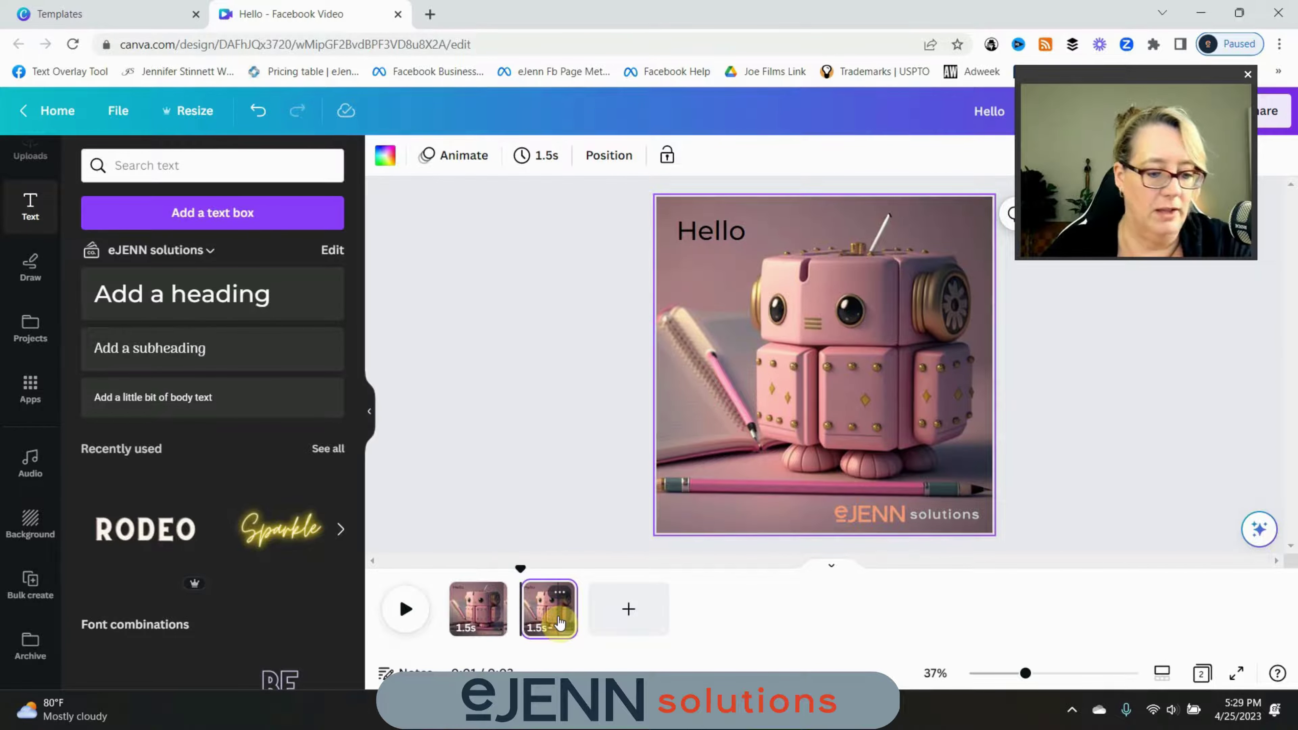
{"action": "key", "text": "ctrl+d"}
{"action": "key", "text": "ctrl+d"}
{"action": "key", "text": "ctrl+d"}
{"action": "key", "text": "ctrl+d"}
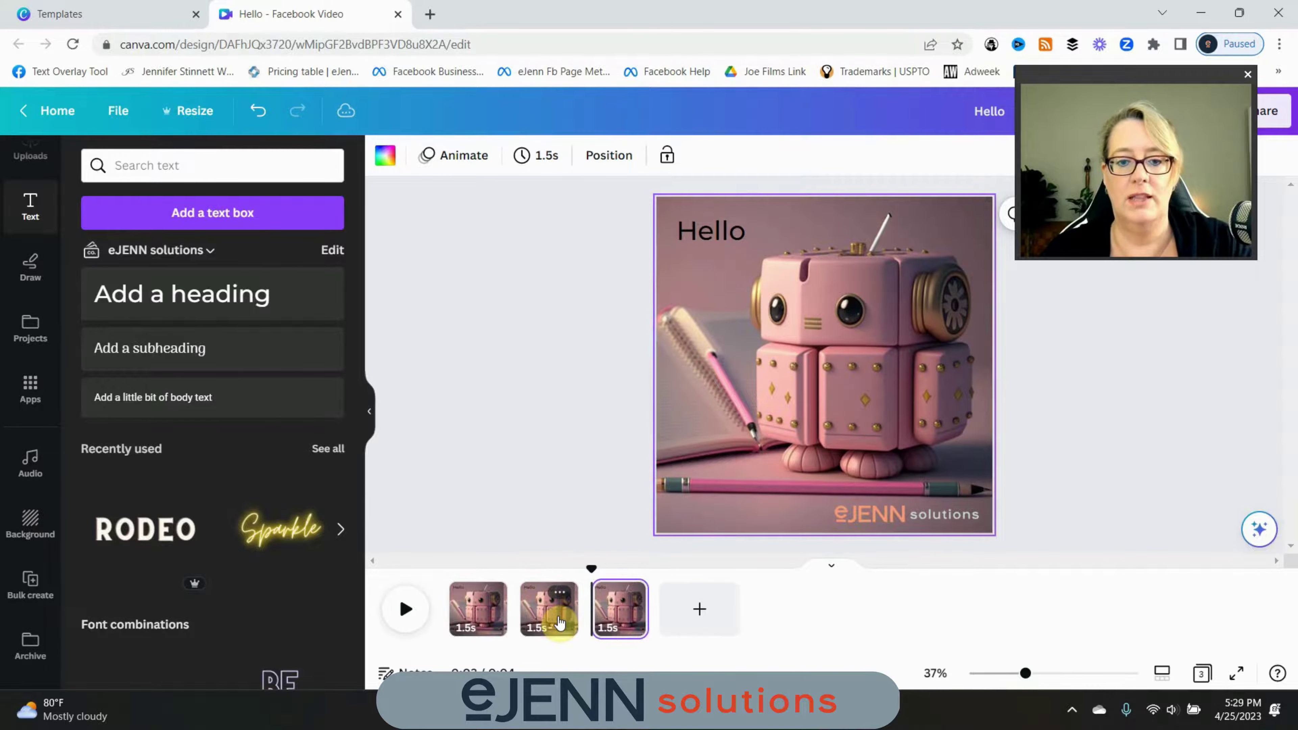
{"action": "key", "text": "ctrl+d"}
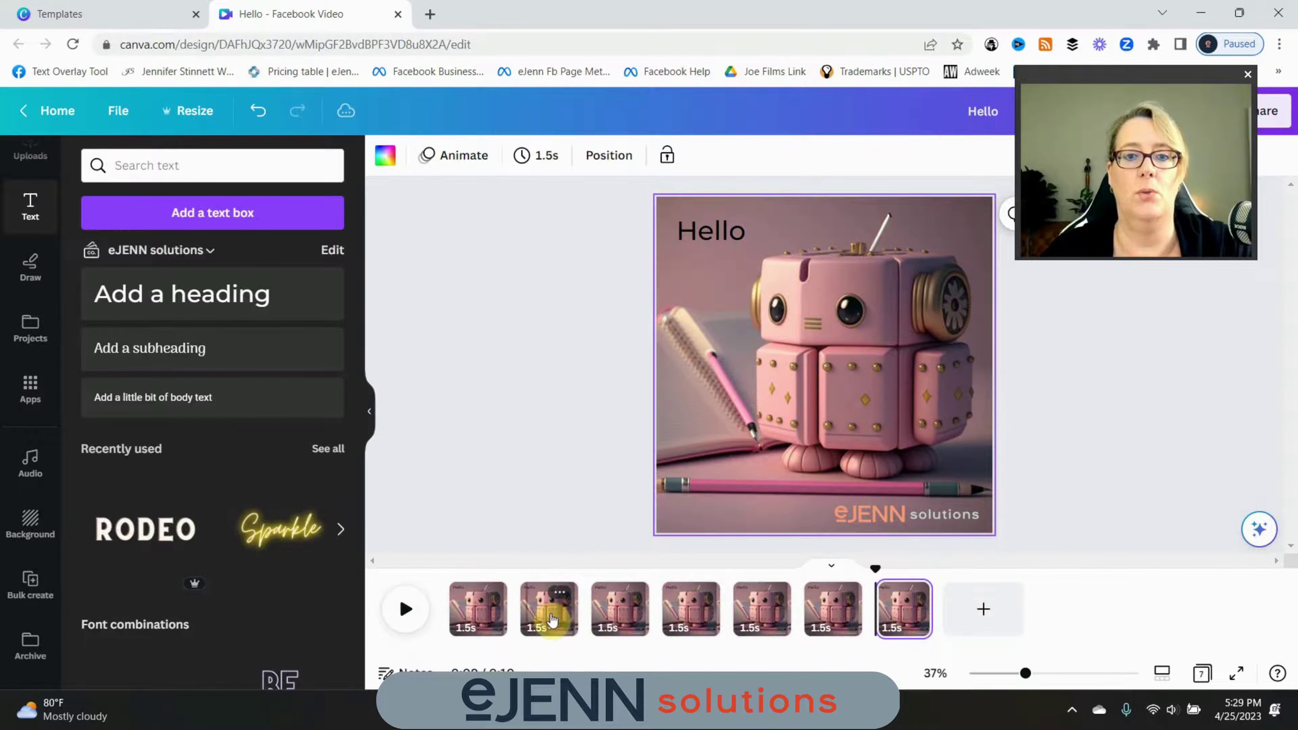
{"action": "left_click", "coordinate": [420, 440]}
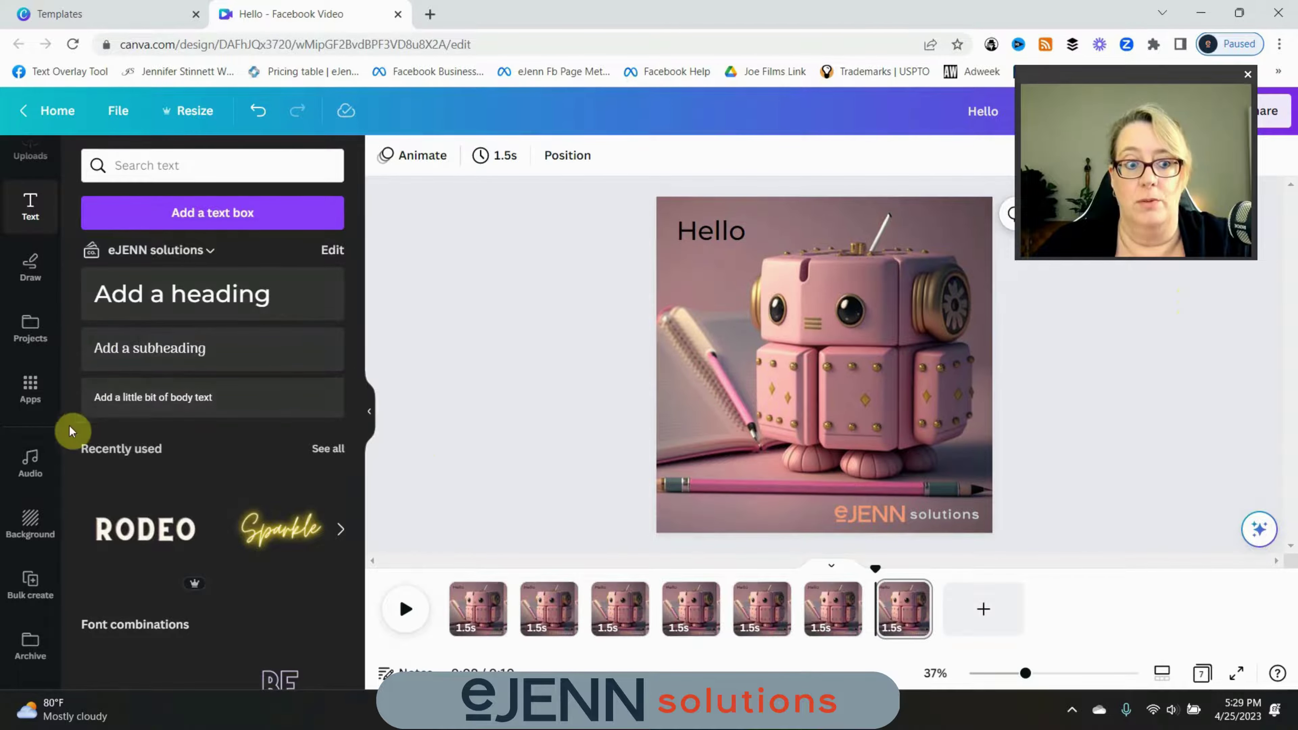
Step: Drop a different uploaded pink robot photo onto each of pages 2, 3 and 4
{"action": "scroll", "coordinate": [23, 427], "scroll_direction": "up", "scroll_amount": 3}
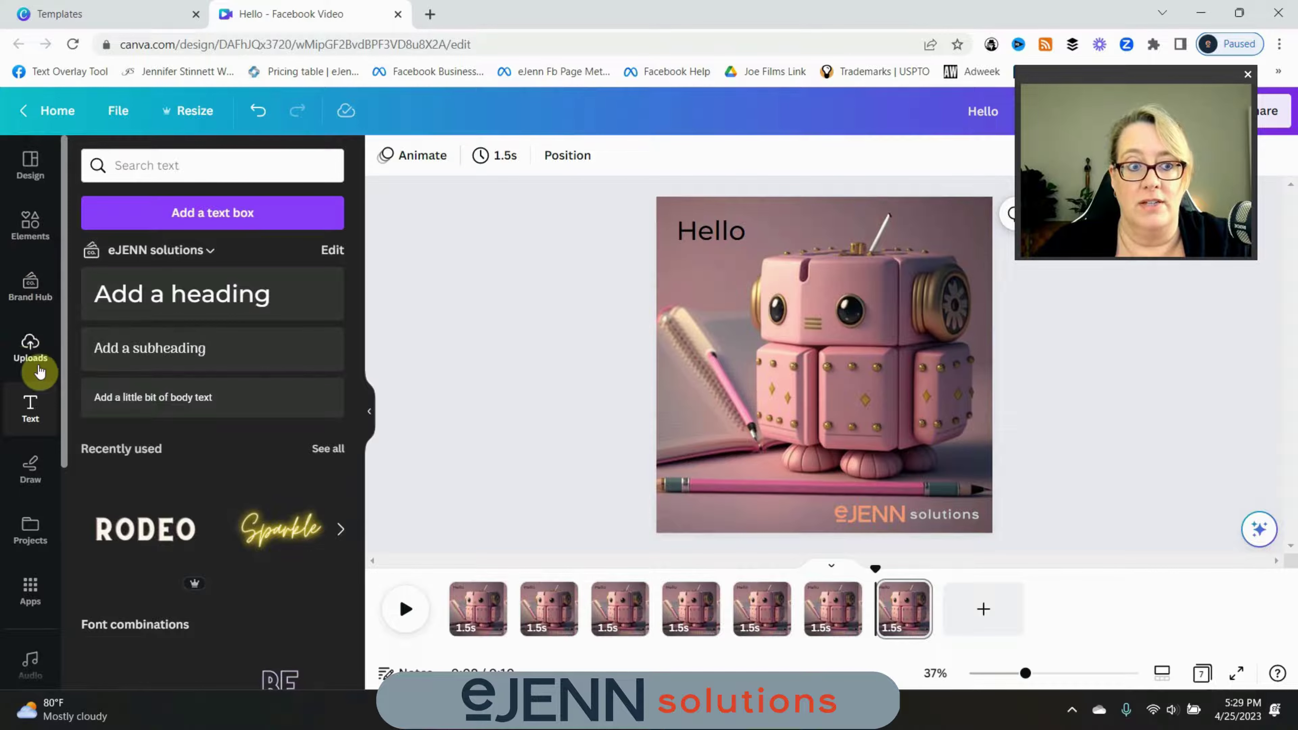
{"action": "left_click", "coordinate": [37, 371]}
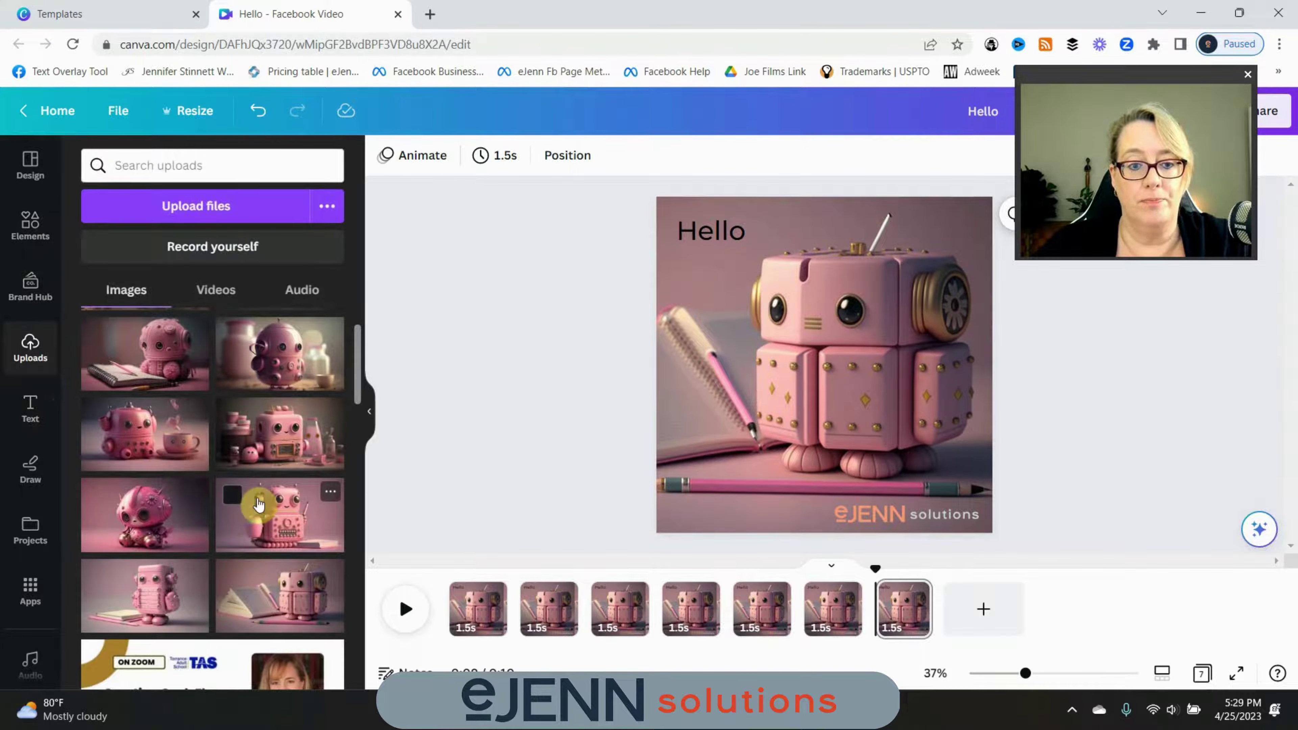
{"action": "scroll", "coordinate": [232, 517], "scroll_direction": "down", "scroll_amount": 2}
{"action": "scroll", "coordinate": [227, 496], "scroll_direction": "up", "scroll_amount": 3}
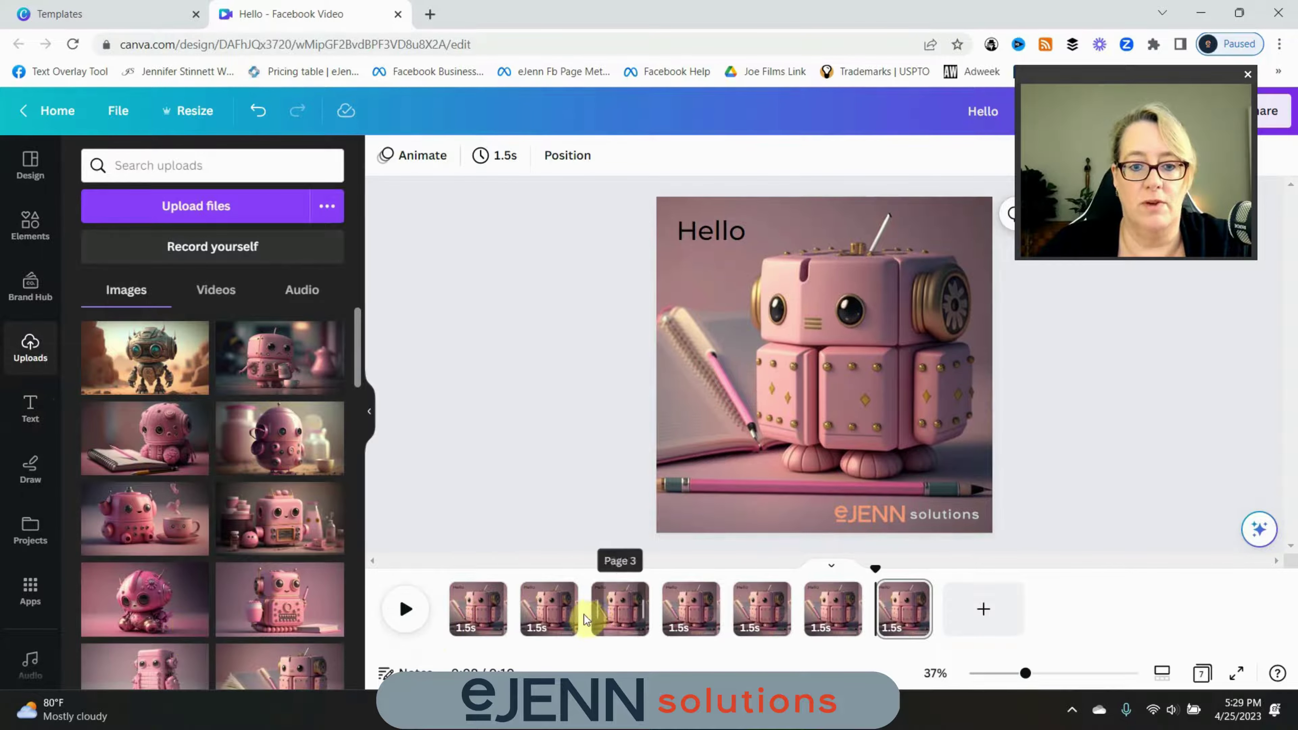
{"action": "left_click", "coordinate": [555, 615]}
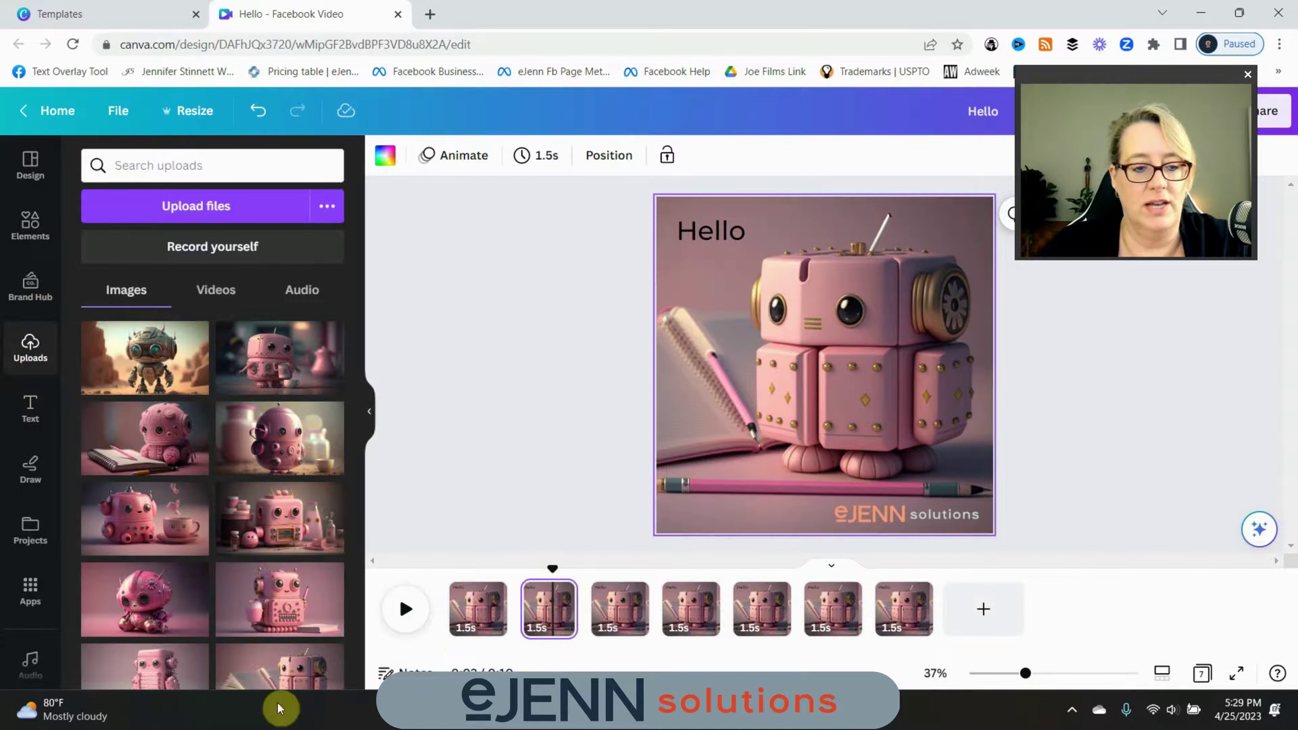
{"action": "left_click_drag", "start_coordinate": [185, 677], "coordinate": [685, 359]}
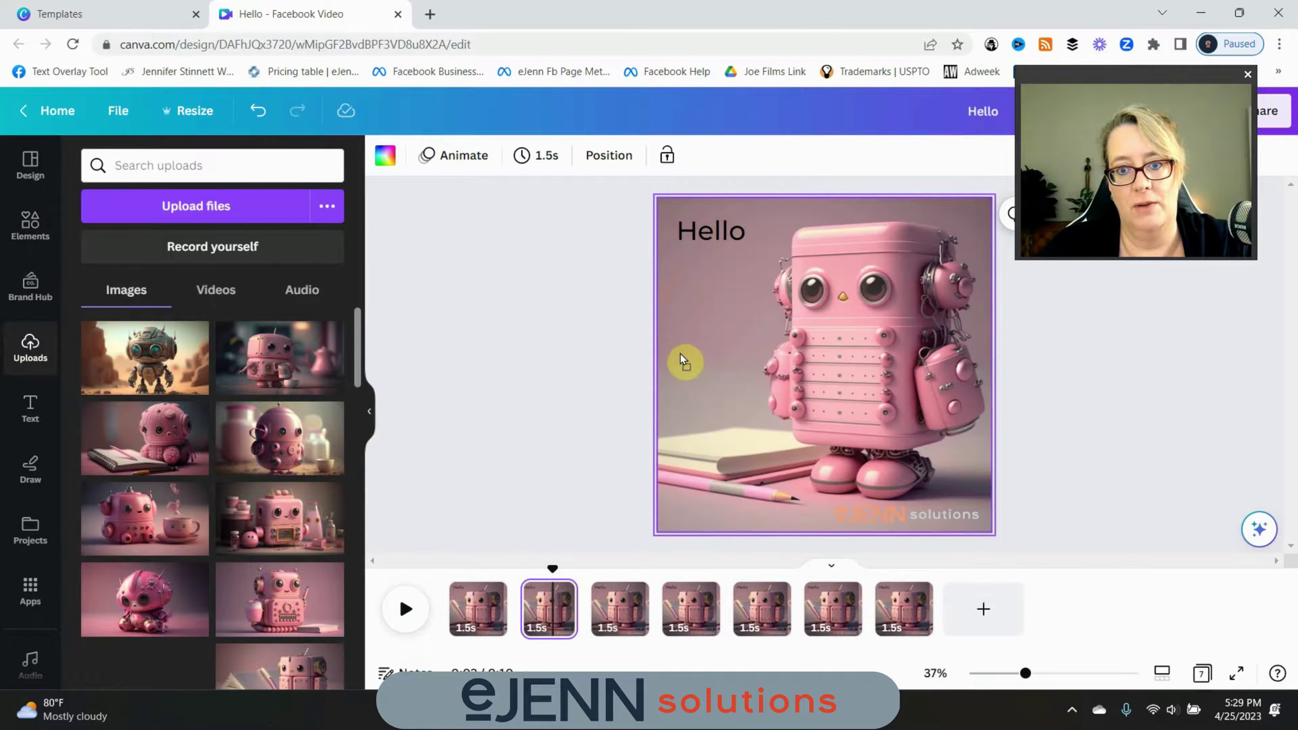
{"action": "left_click", "coordinate": [611, 606]}
{"action": "left_click_drag", "start_coordinate": [289, 606], "coordinate": [679, 362]}
{"action": "left_click", "coordinate": [690, 607]}
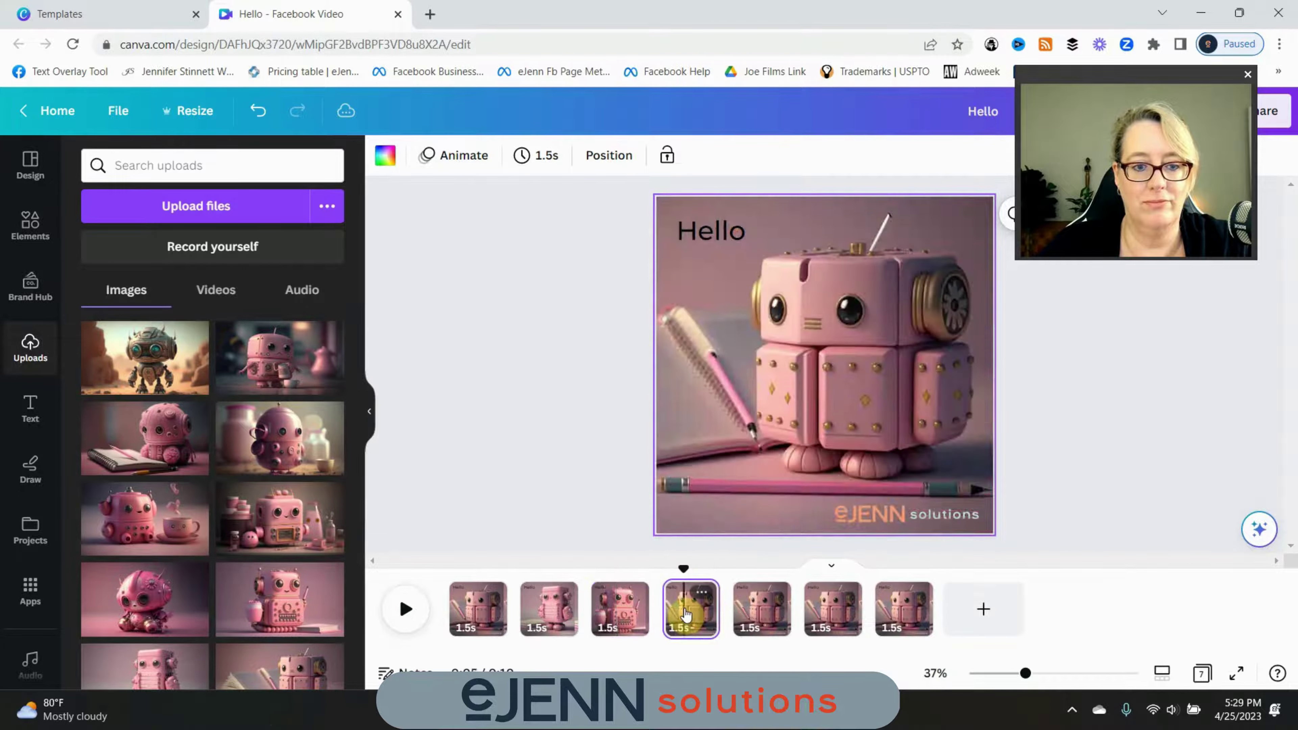
{"action": "left_click_drag", "start_coordinate": [104, 621], "coordinate": [673, 365]}
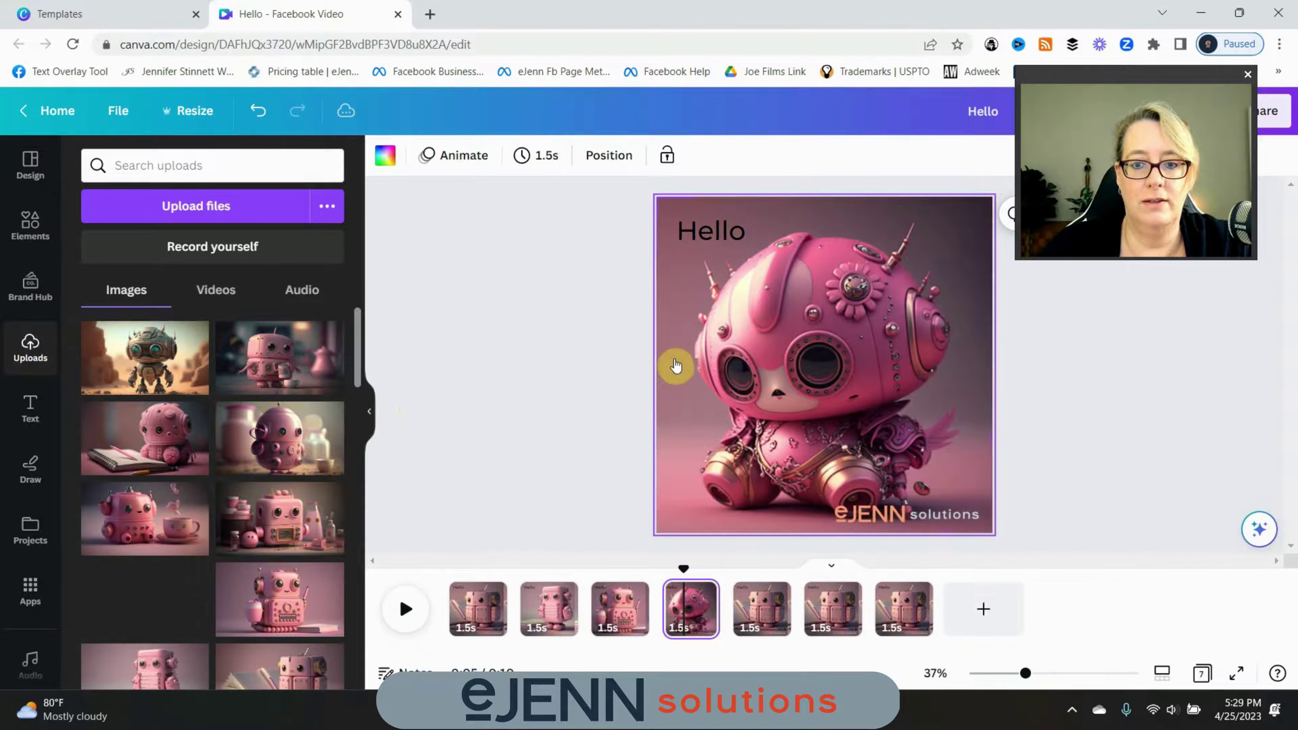
Step: Give pages 5–7 new robot photos, recropping page 5 and using the mug robot on page 7
{"action": "left_click", "coordinate": [760, 609]}
{"action": "left_click_drag", "start_coordinate": [300, 486], "coordinate": [680, 313]}
{"action": "double_click", "coordinate": [781, 411]}
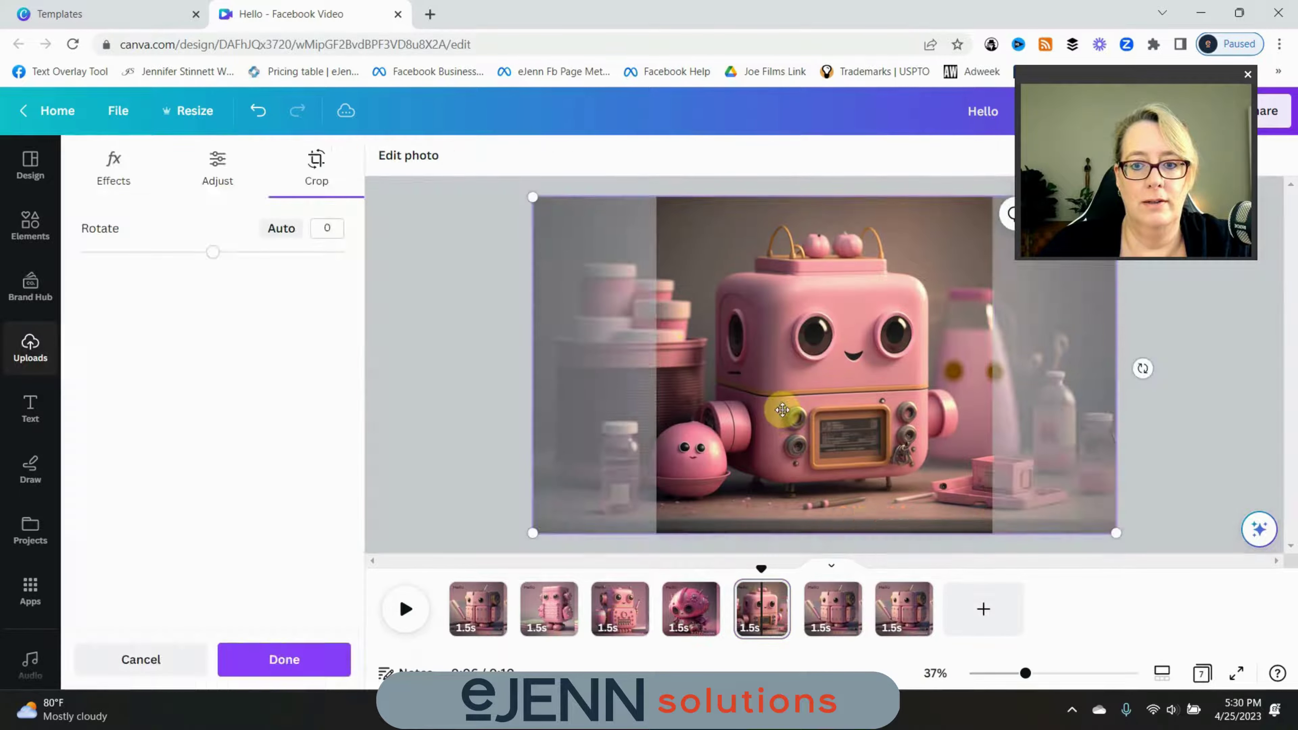
{"action": "left_click_drag", "start_coordinate": [781, 410], "coordinate": [818, 395]}
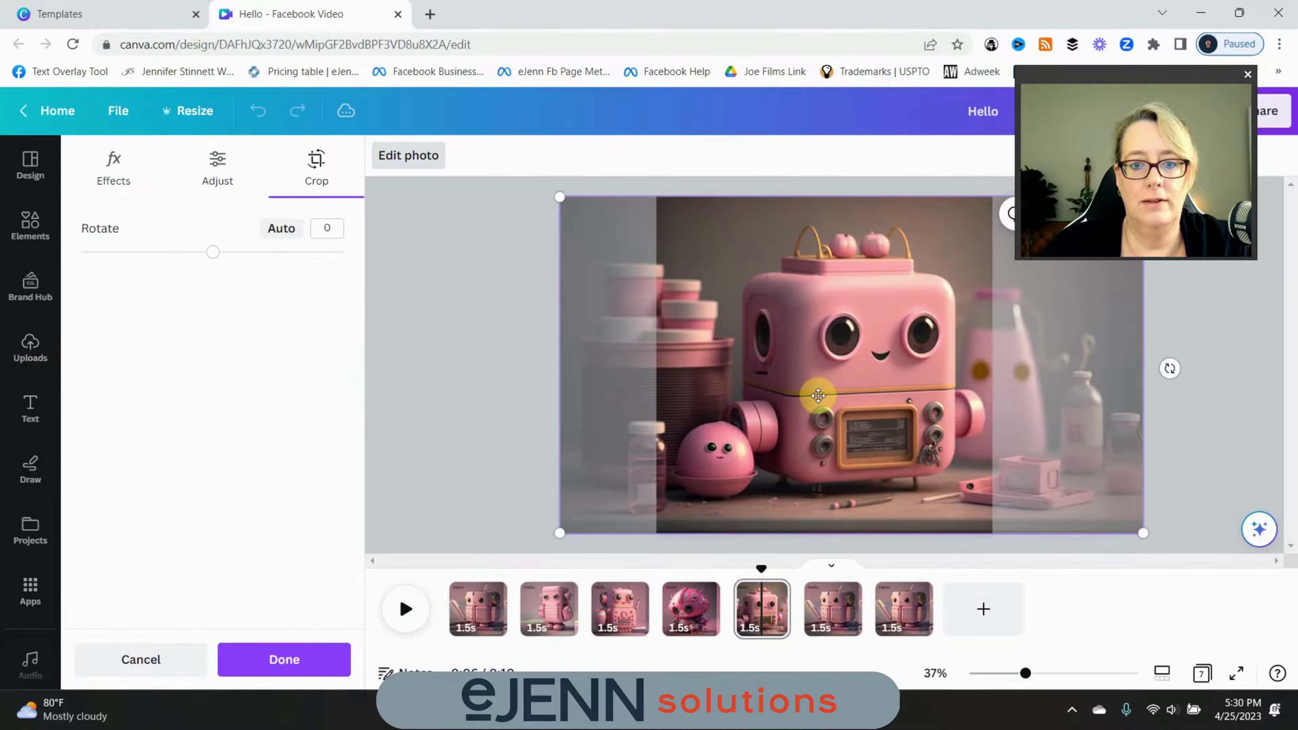
{"action": "left_click", "coordinate": [475, 333]}
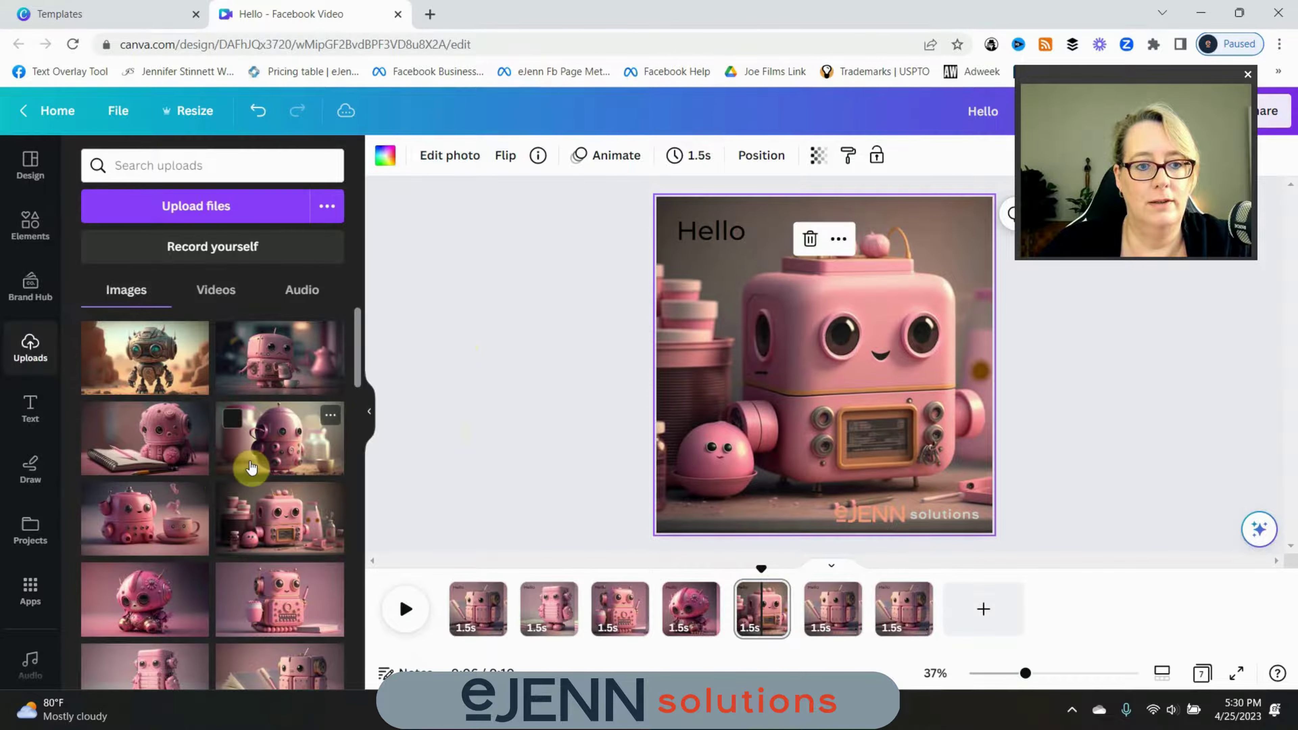
{"action": "left_click", "coordinate": [837, 624]}
{"action": "left_click_drag", "start_coordinate": [268, 455], "coordinate": [664, 324]}
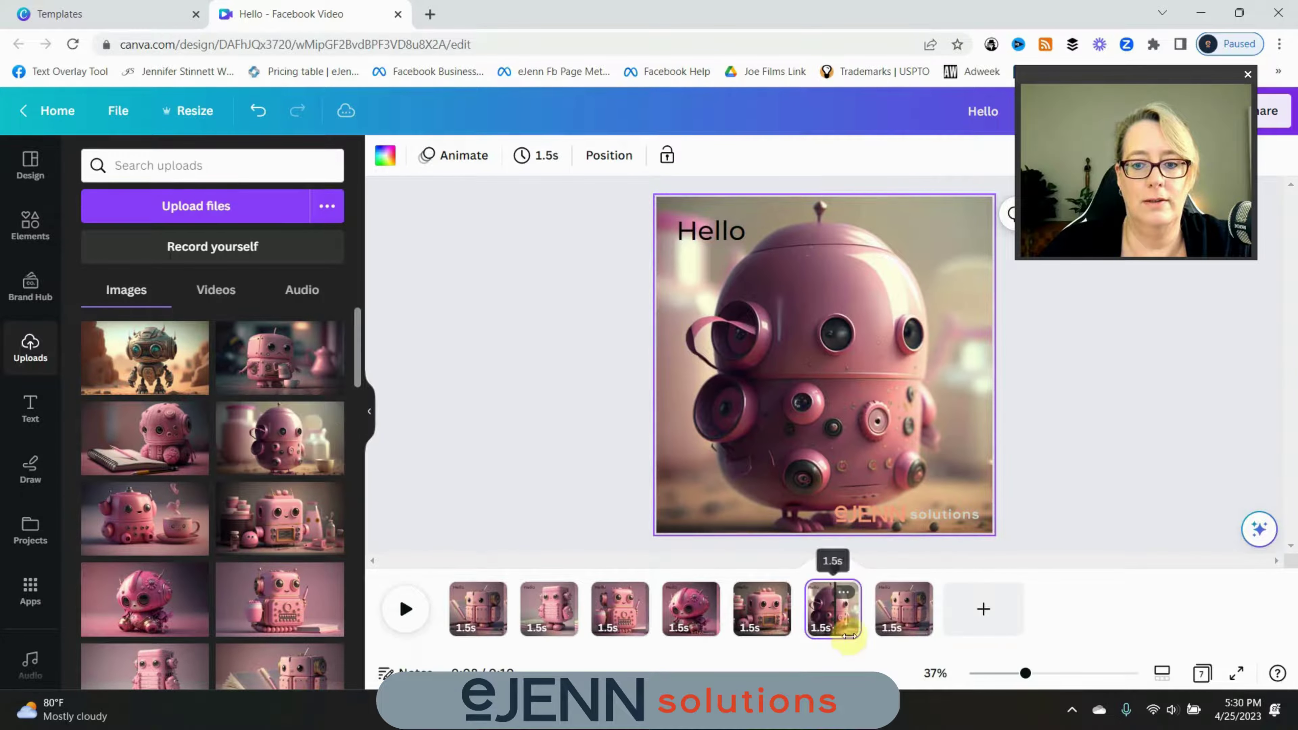
{"action": "left_click", "coordinate": [904, 609]}
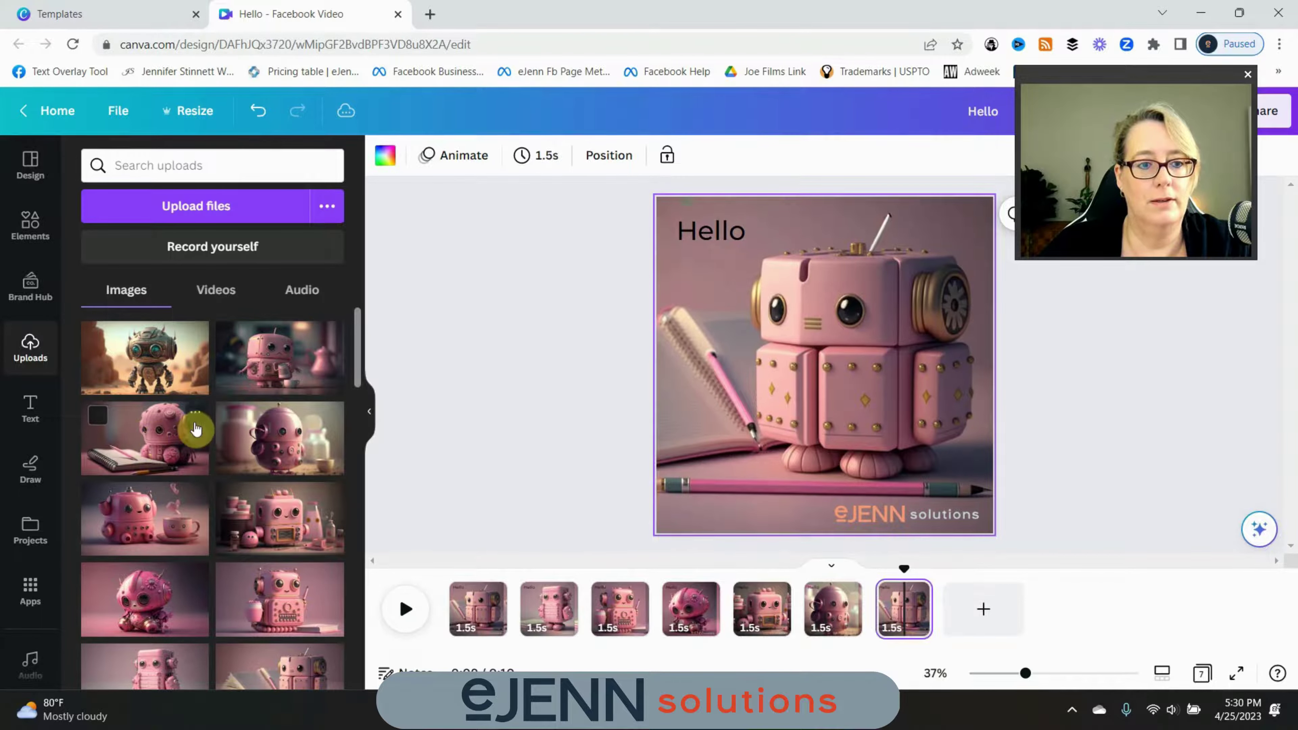
{"action": "mouse_move", "coordinate": [260, 377]}
{"action": "left_mouse_down"}
{"action": "mouse_move", "coordinate": [533, 311]}
{"action": "mouse_move", "coordinate": [678, 310]}
{"action": "mouse_move", "coordinate": [648, 307]}
{"action": "left_mouse_up"}
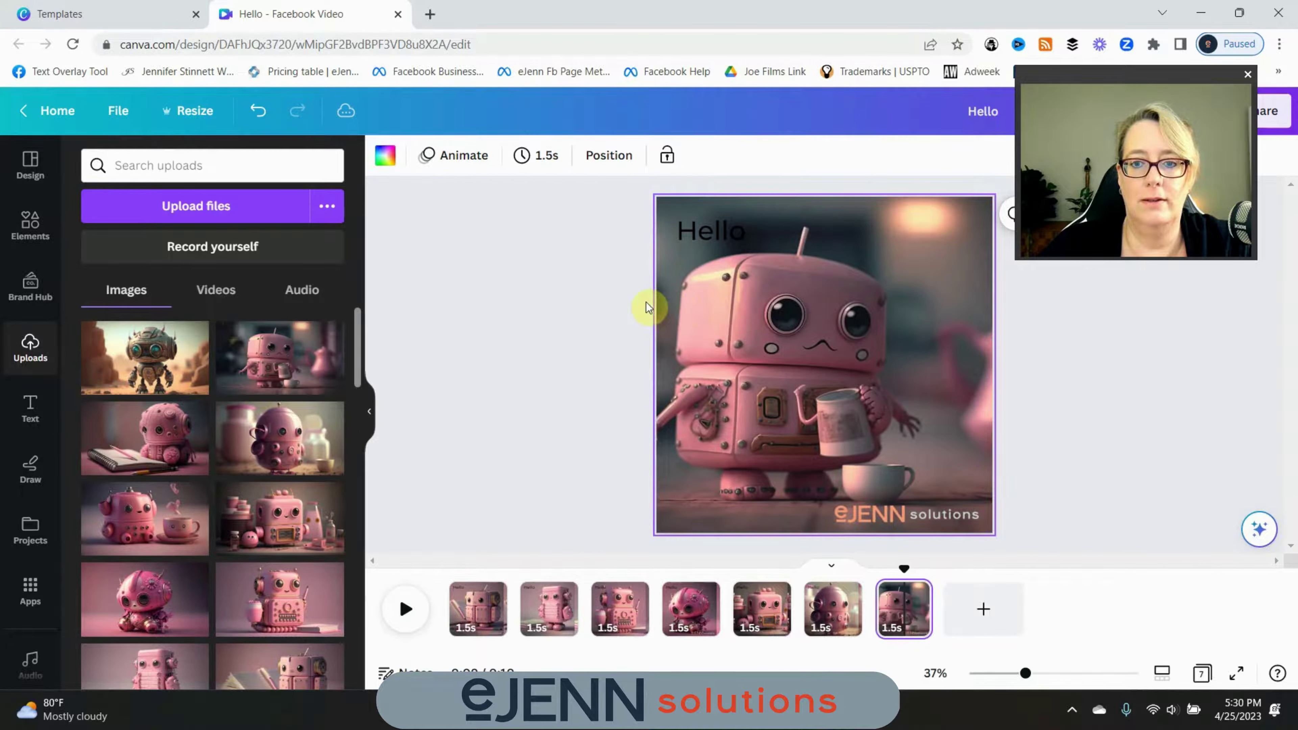
{"action": "left_click", "coordinate": [578, 325]}
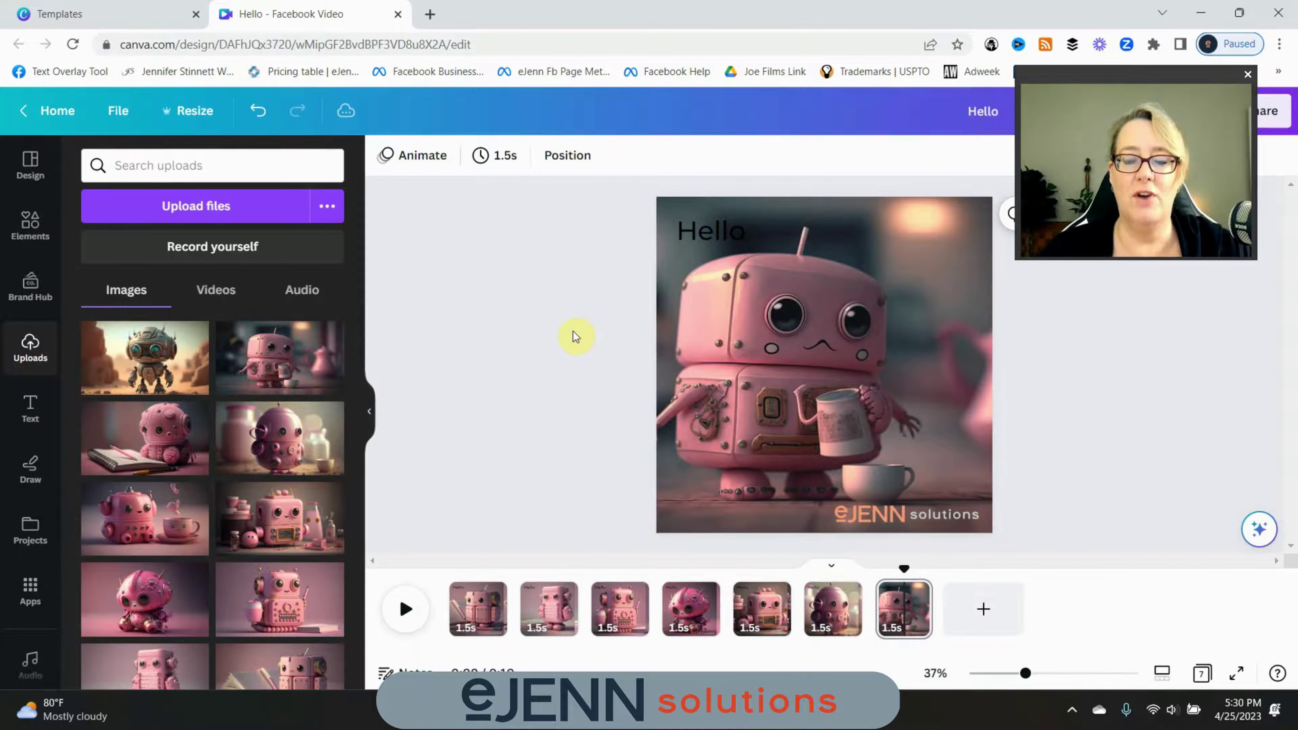
Step: Change the Hello text on page 7 to white
{"action": "left_click", "coordinate": [695, 234]}
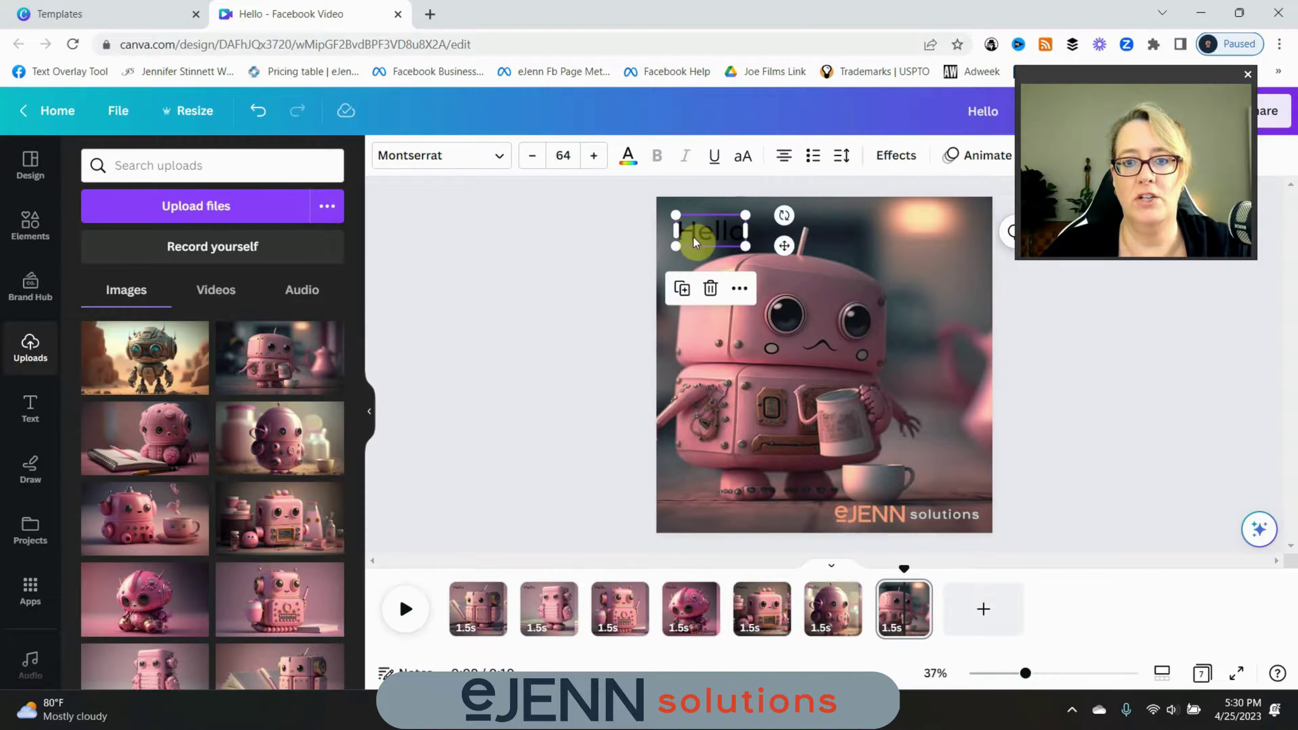
{"action": "left_click", "coordinate": [628, 155]}
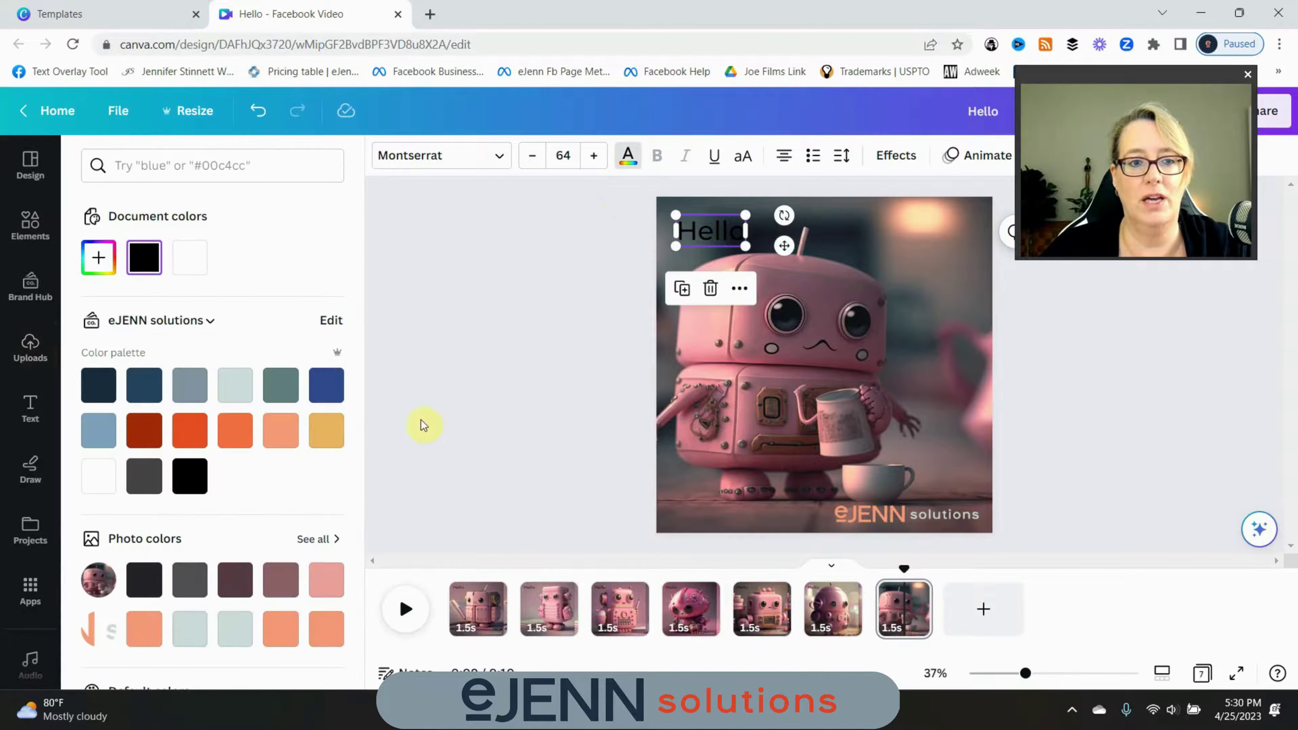
{"action": "left_click", "coordinate": [99, 478]}
{"action": "left_click", "coordinate": [504, 328]}
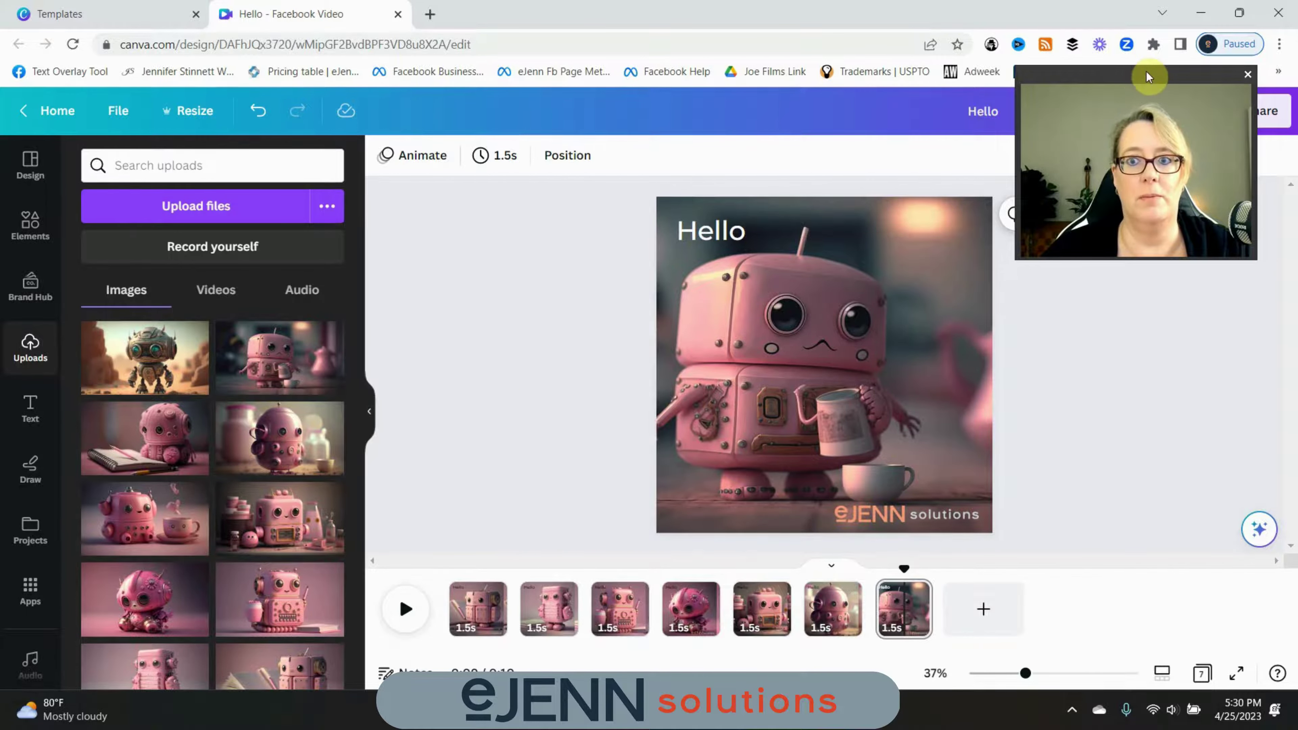
{"action": "left_click_drag", "start_coordinate": [1150, 79], "coordinate": [221, 143]}
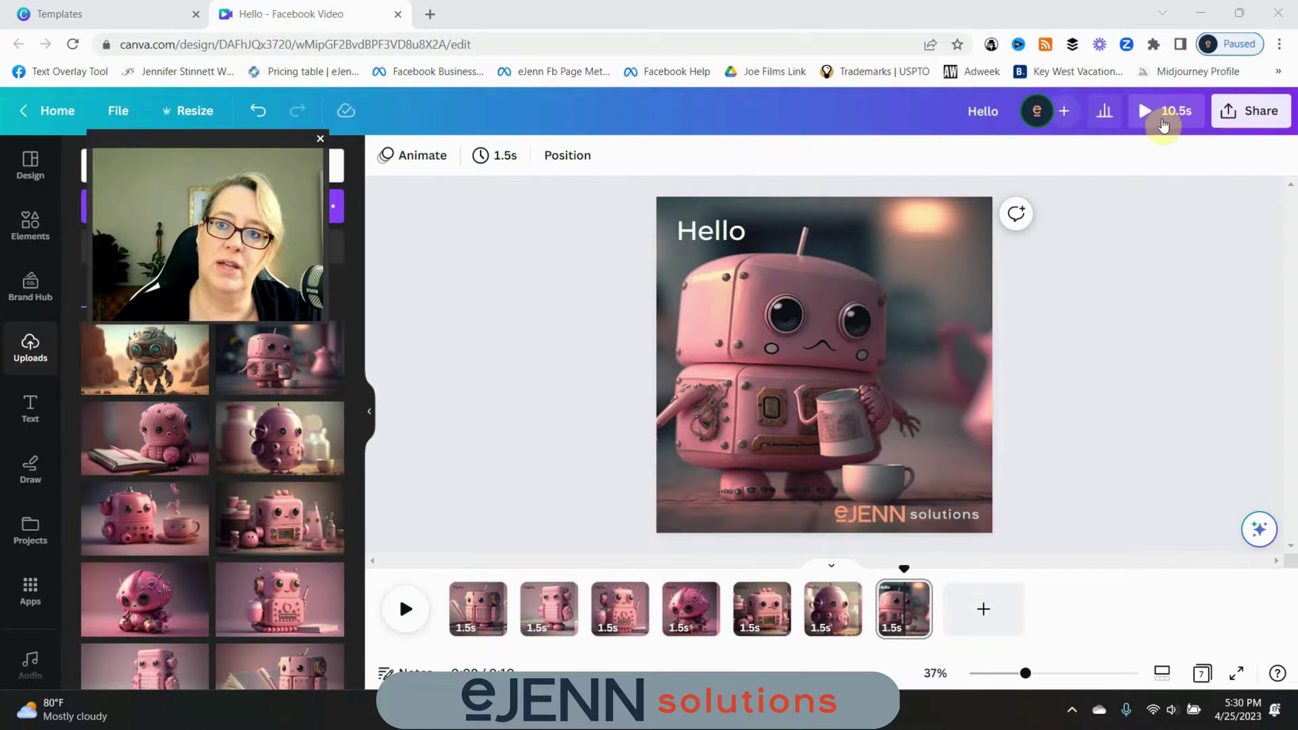
{"action": "left_click", "coordinate": [1182, 128]}
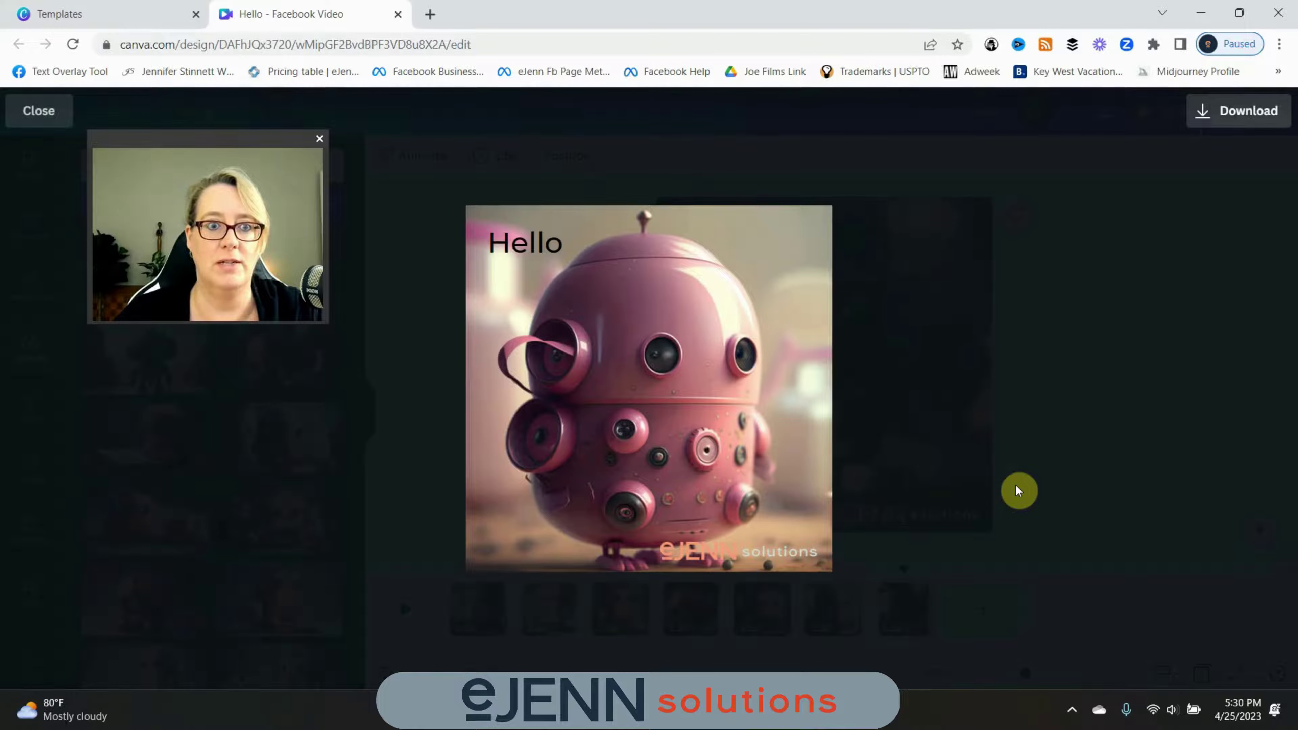
{"action": "left_click", "coordinate": [22, 117]}
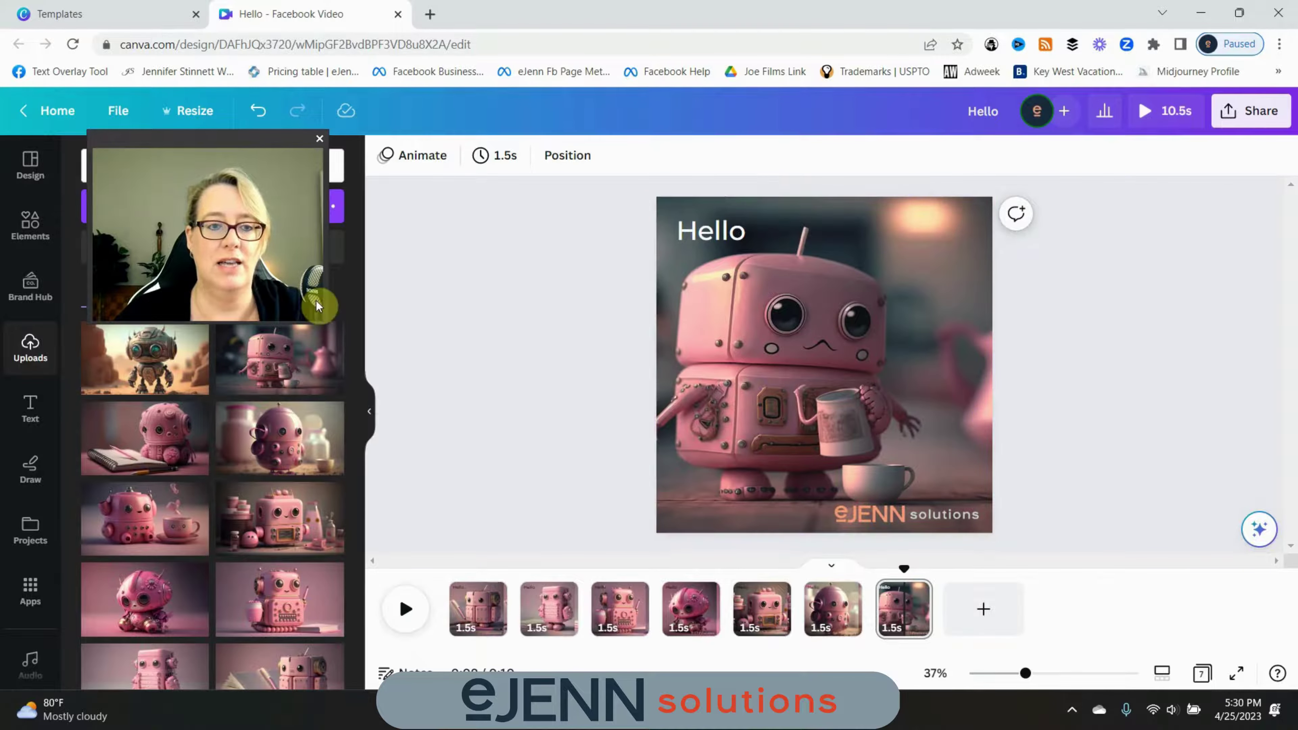
{"action": "left_click_drag", "start_coordinate": [219, 141], "coordinate": [1182, 150]}
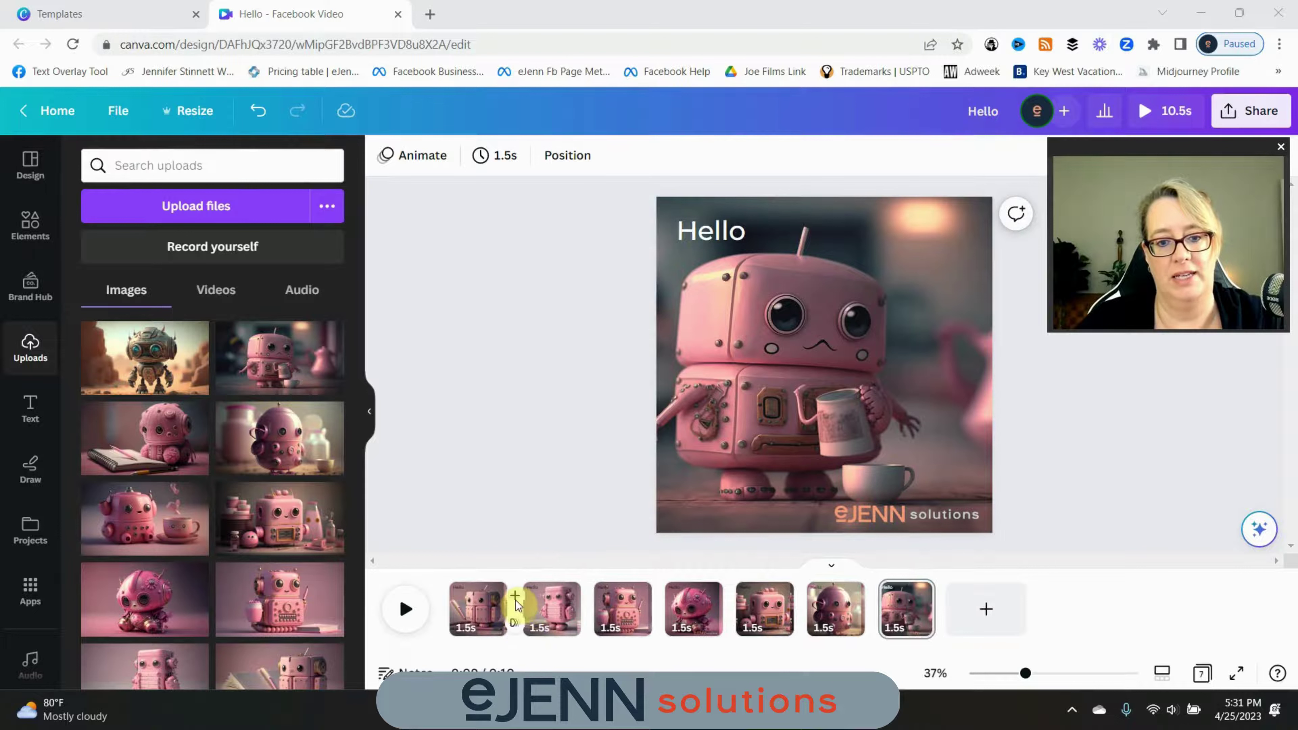
Step: Add a 0.35-second Dissolve transition between pages 1 and 2 and apply it between all pages
{"action": "mouse_move", "coordinate": [520, 614]}
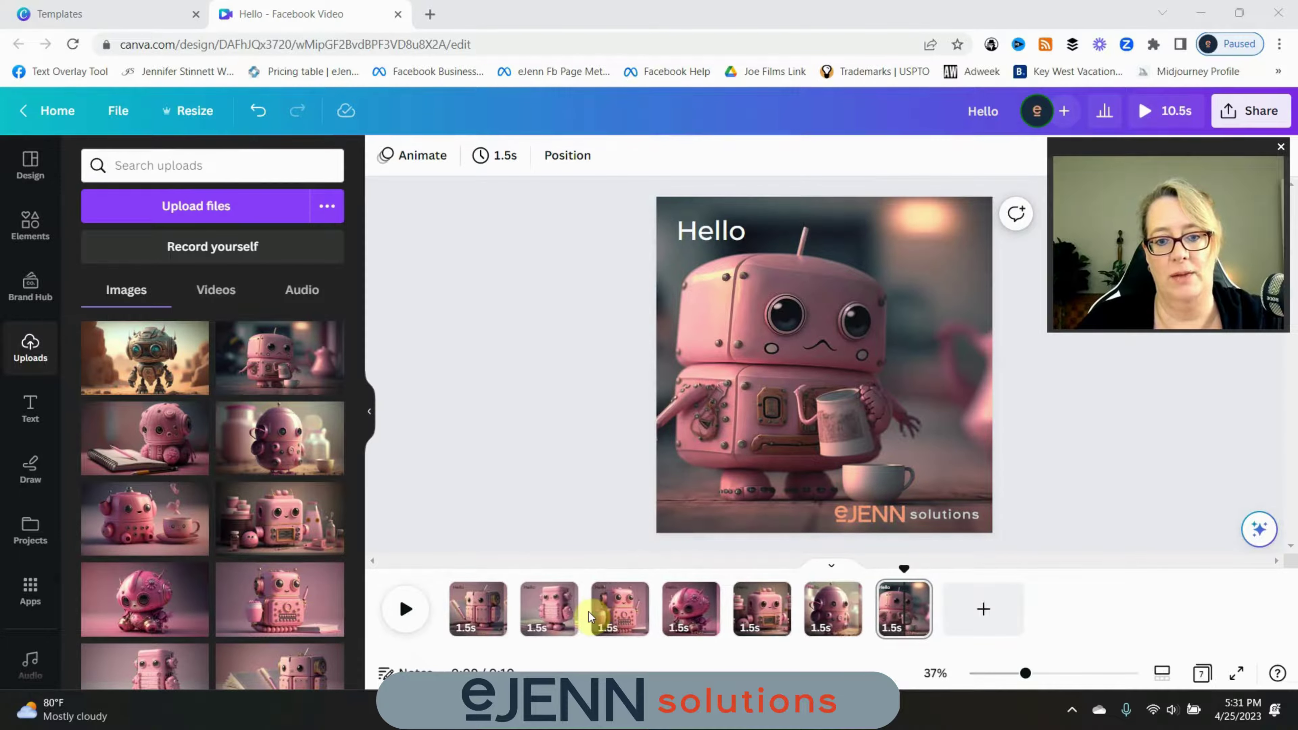
{"action": "mouse_move", "coordinate": [588, 599]}
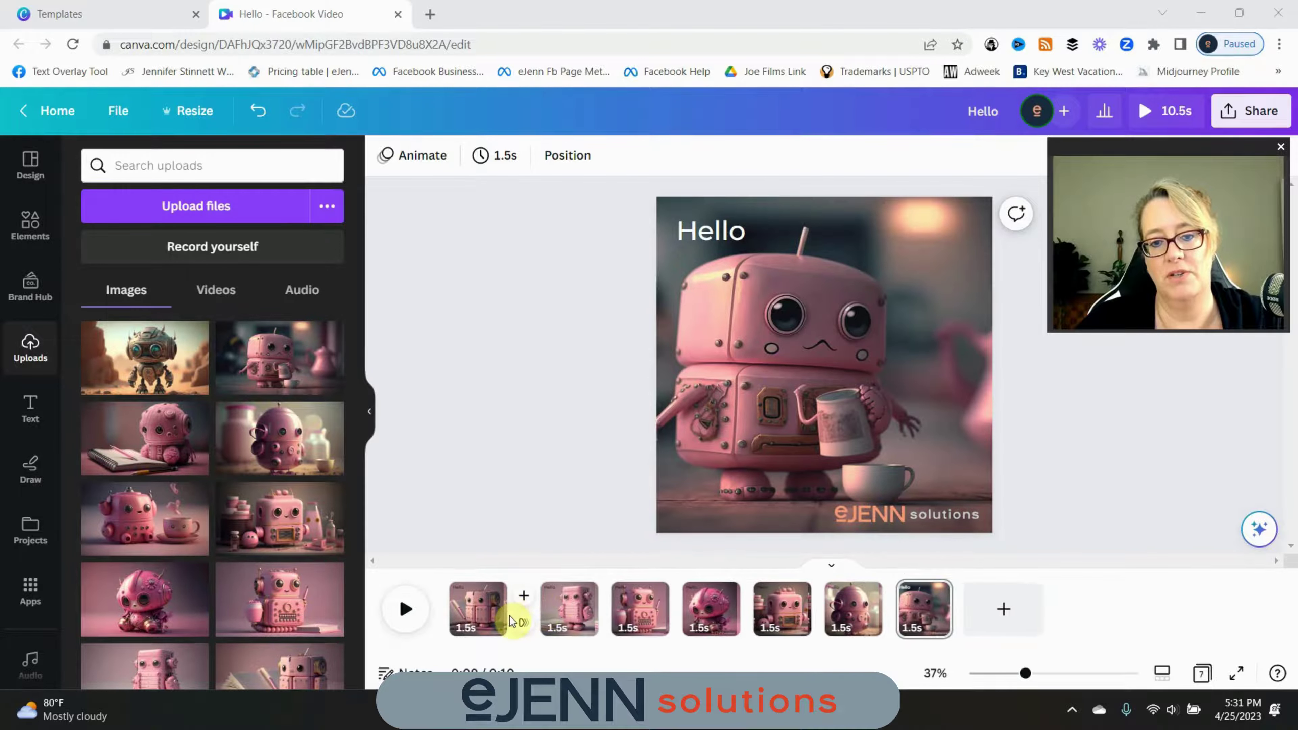
{"action": "left_click", "coordinate": [522, 623]}
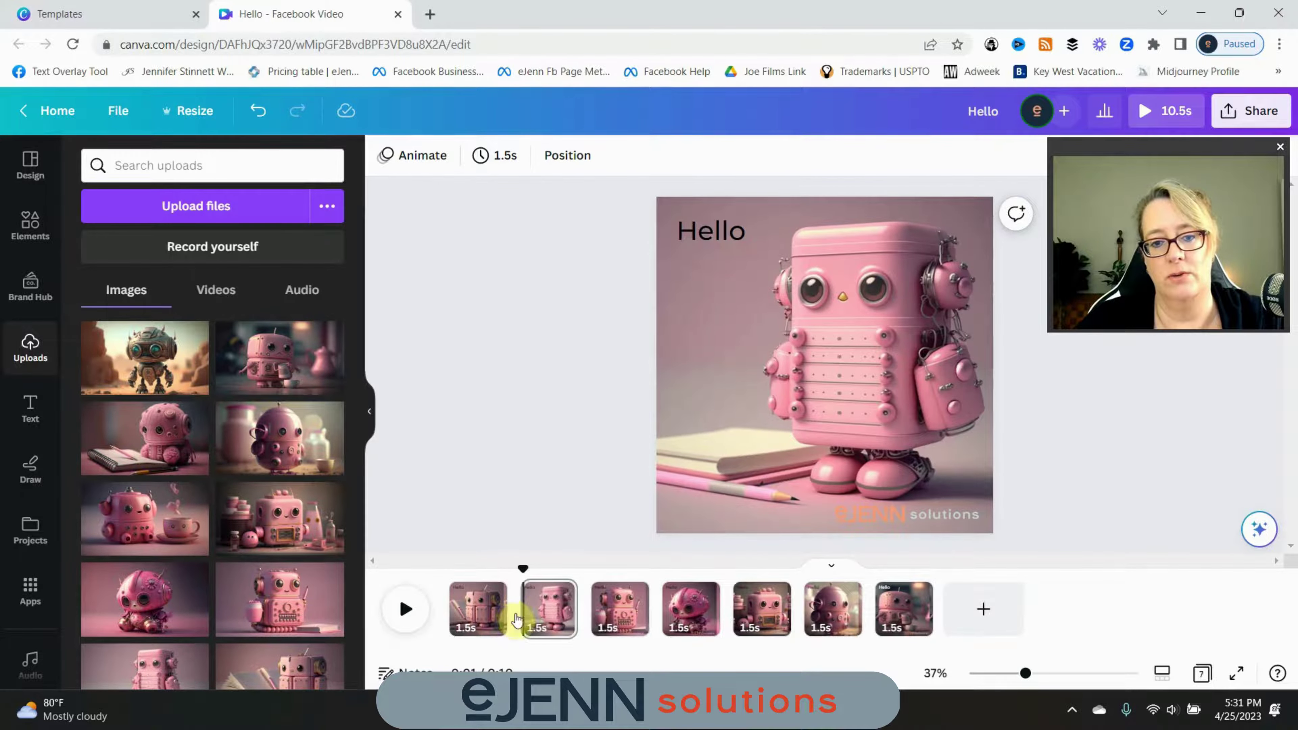
{"action": "left_click", "coordinate": [522, 626]}
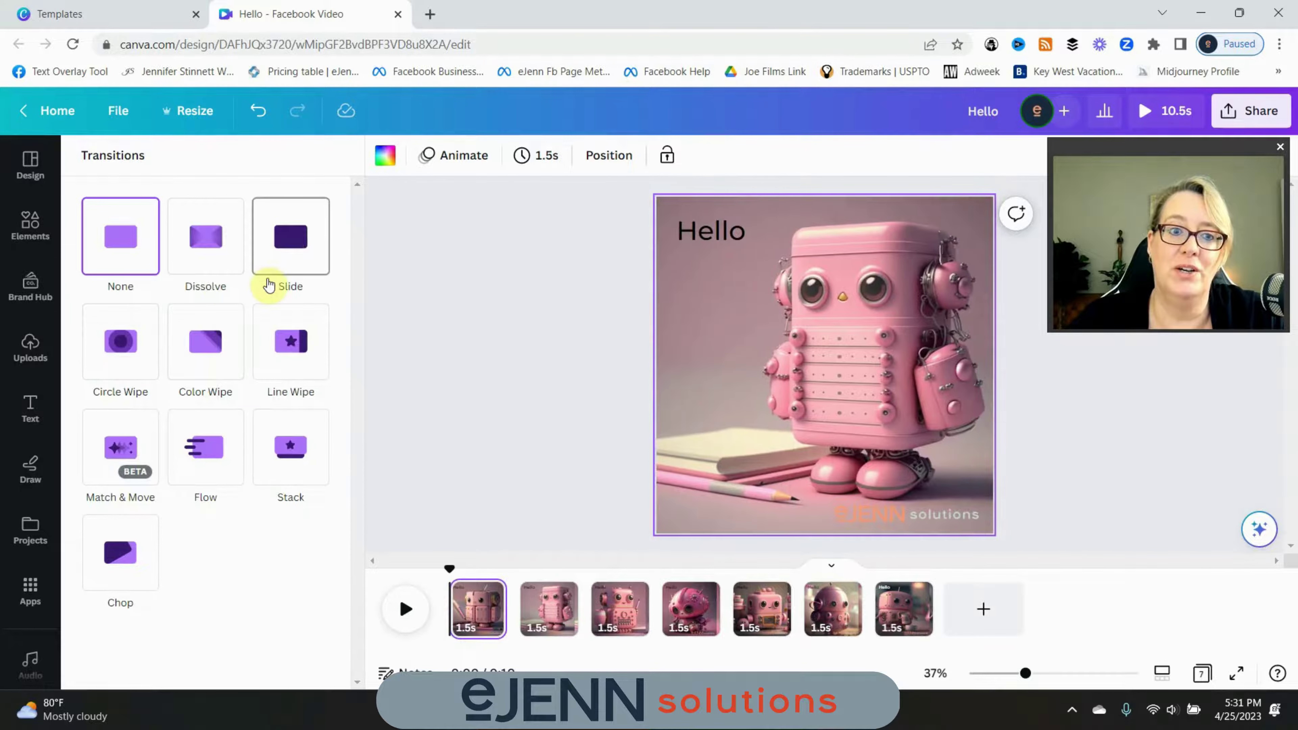
{"action": "left_click", "coordinate": [220, 260]}
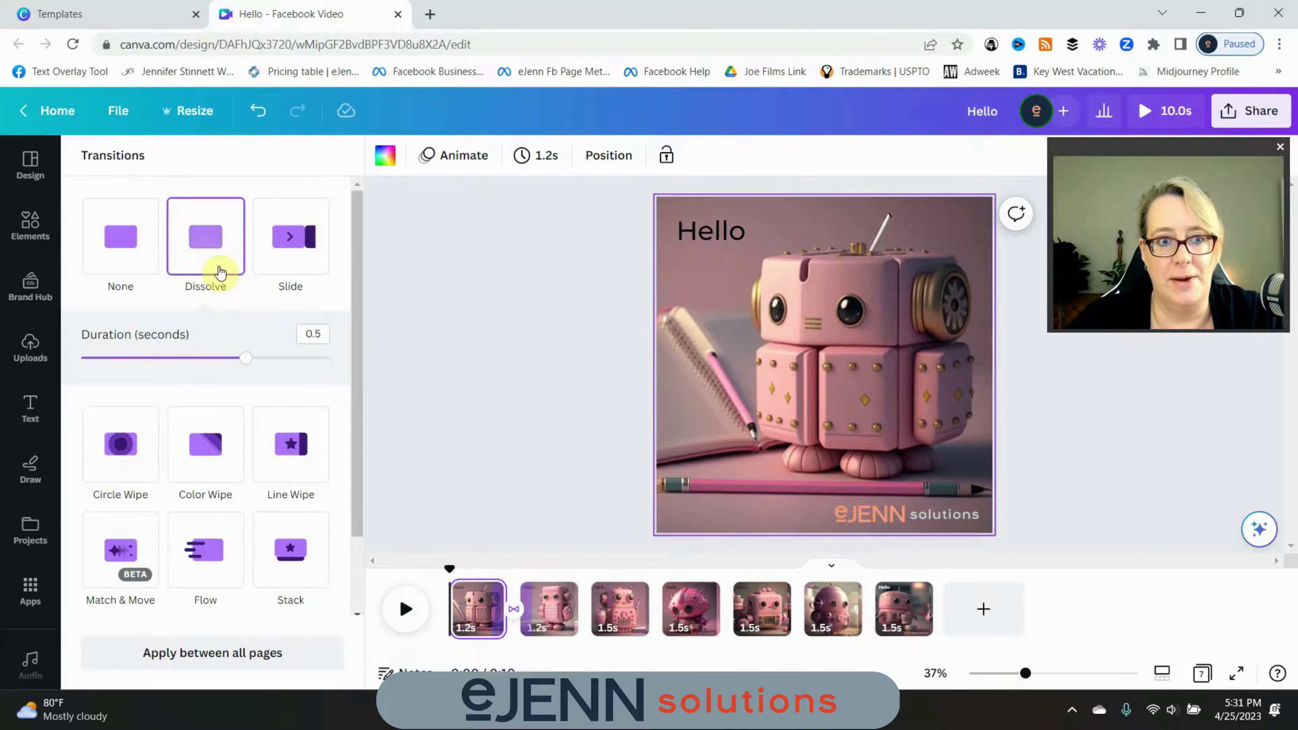
{"action": "left_click", "coordinate": [505, 337]}
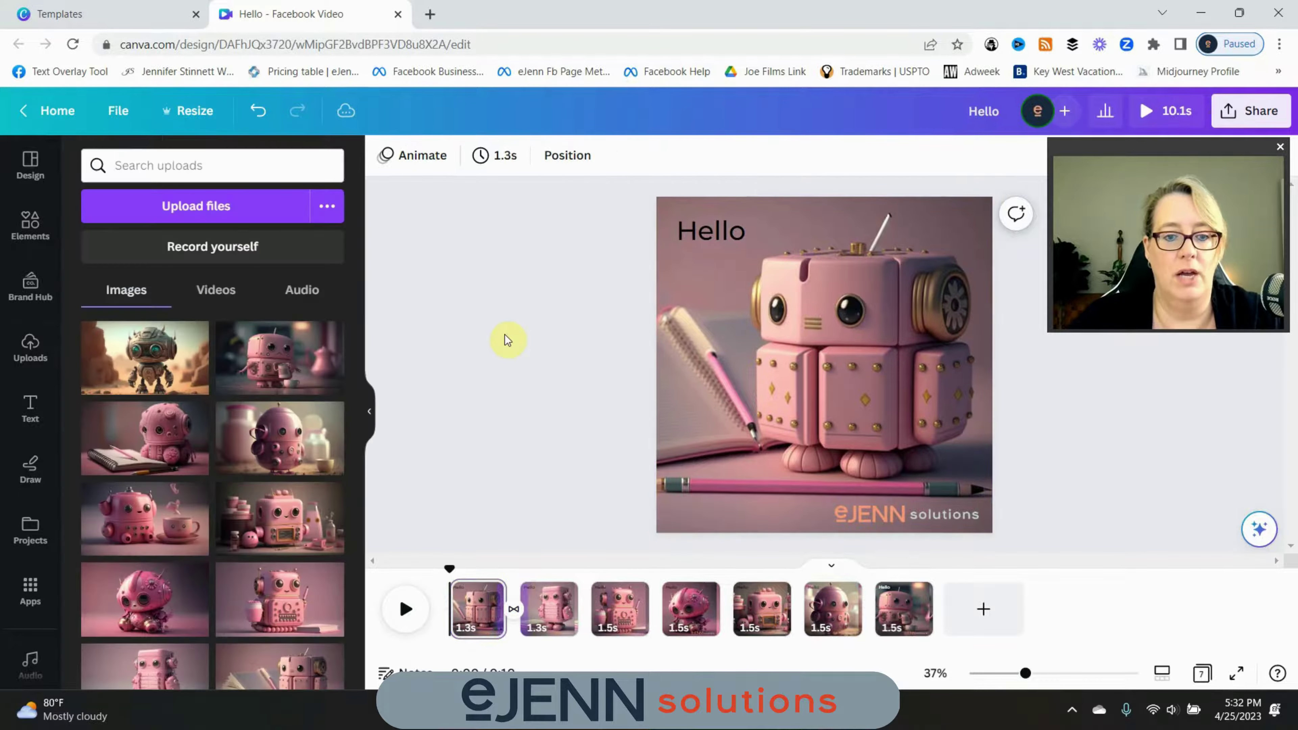
{"action": "left_click", "coordinate": [515, 616]}
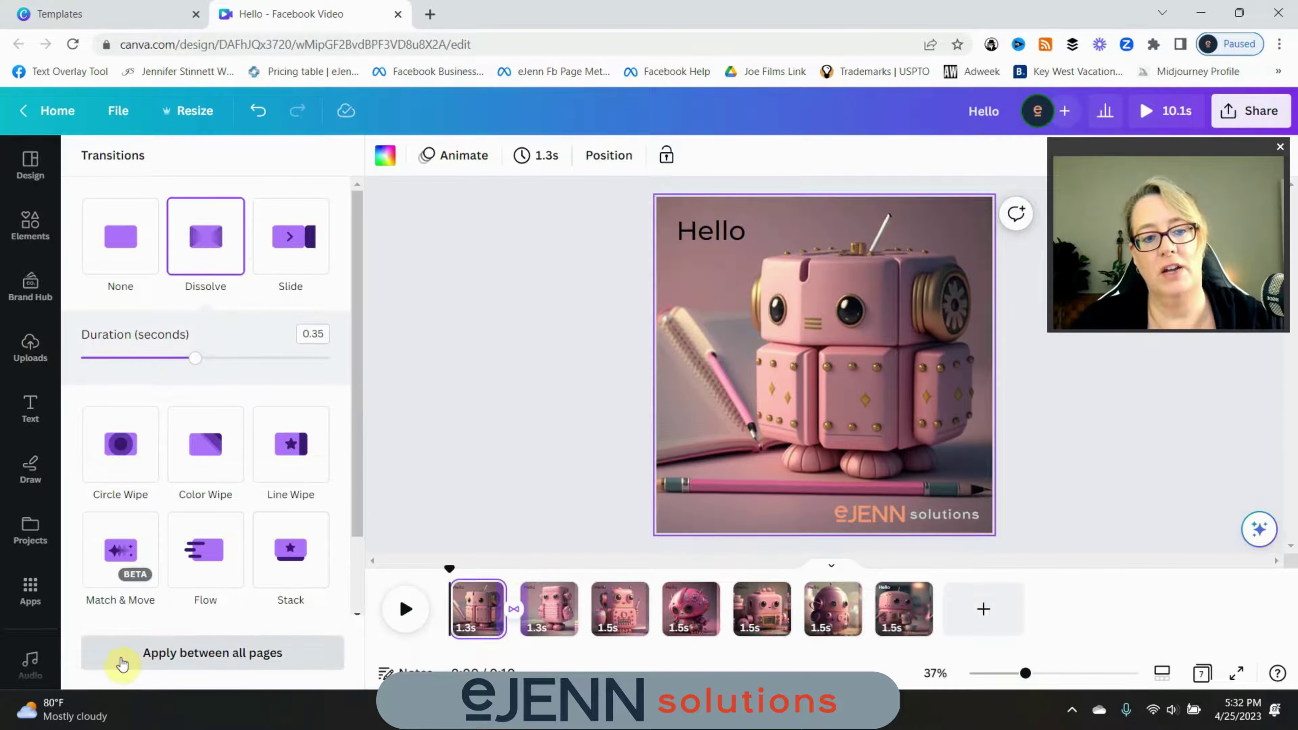
{"action": "left_click", "coordinate": [305, 654]}
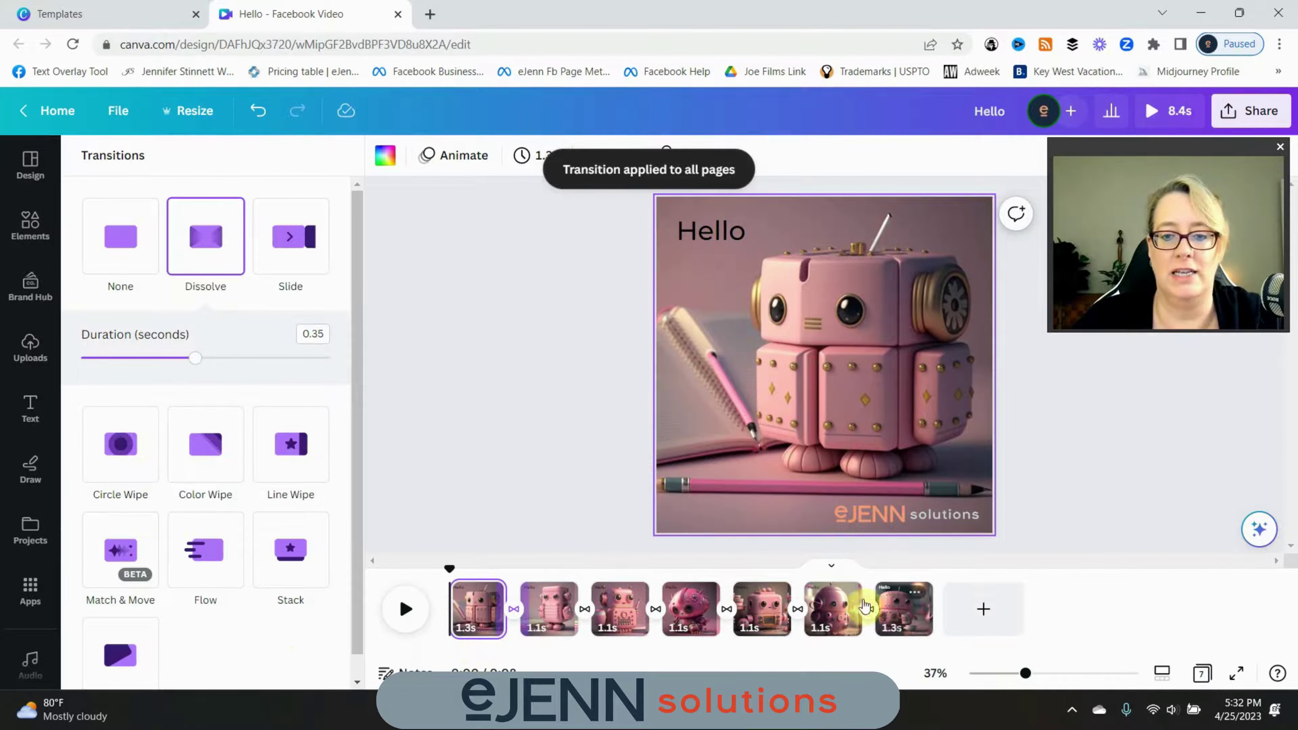
Step: Apply the 1.5-second page duration to all pages
{"action": "left_click", "coordinate": [549, 404]}
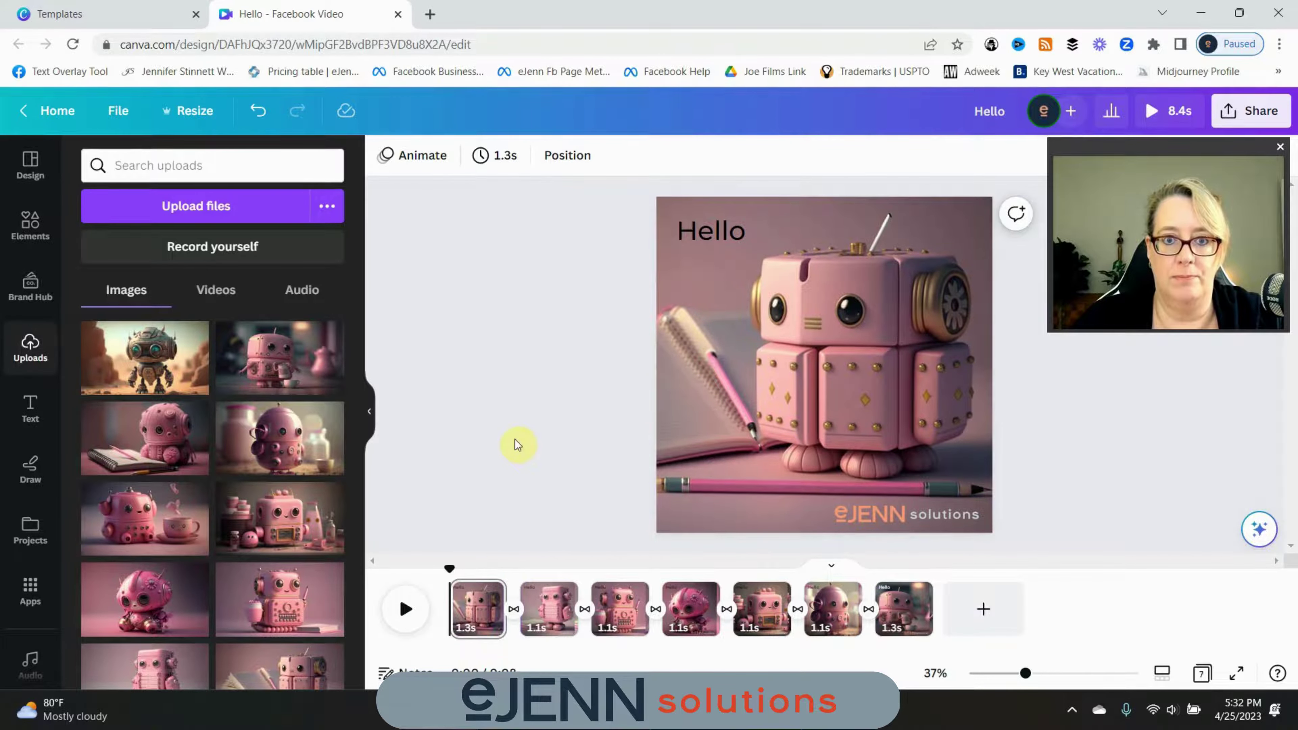
{"action": "left_click", "coordinate": [504, 165]}
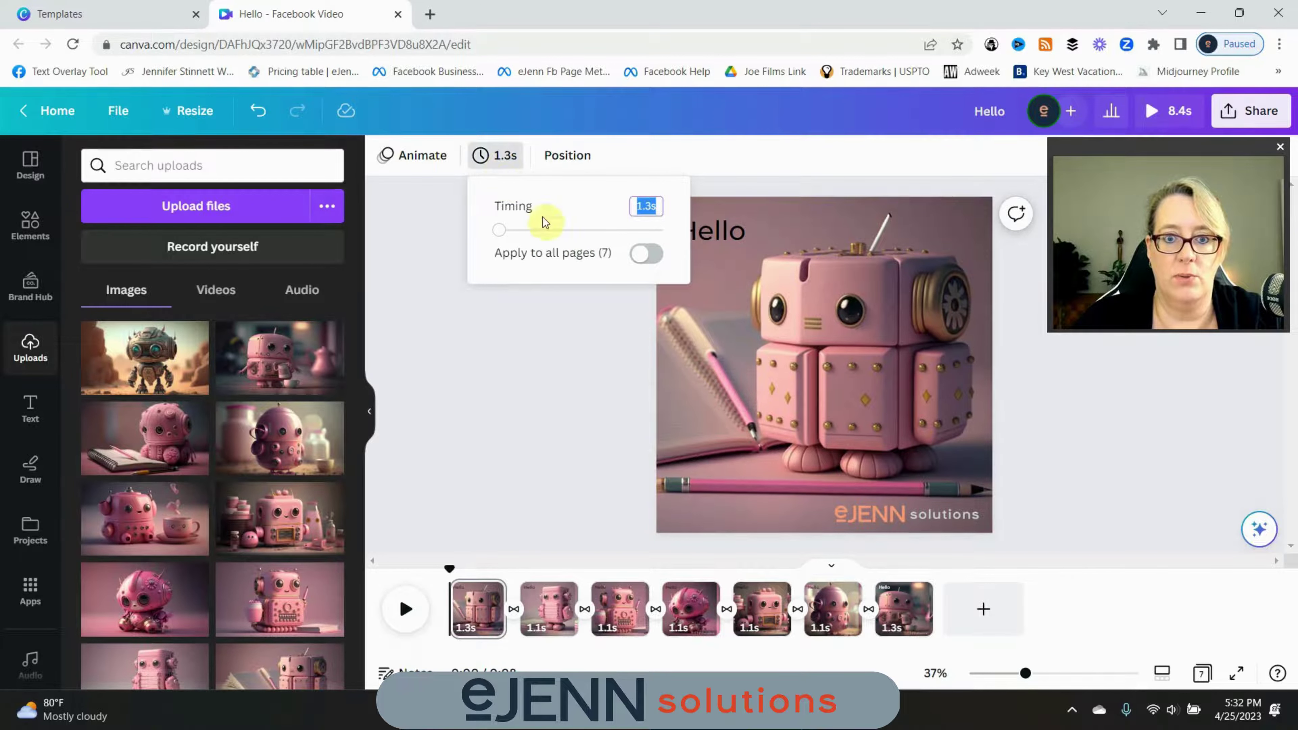
{"action": "left_click", "coordinate": [520, 412]}
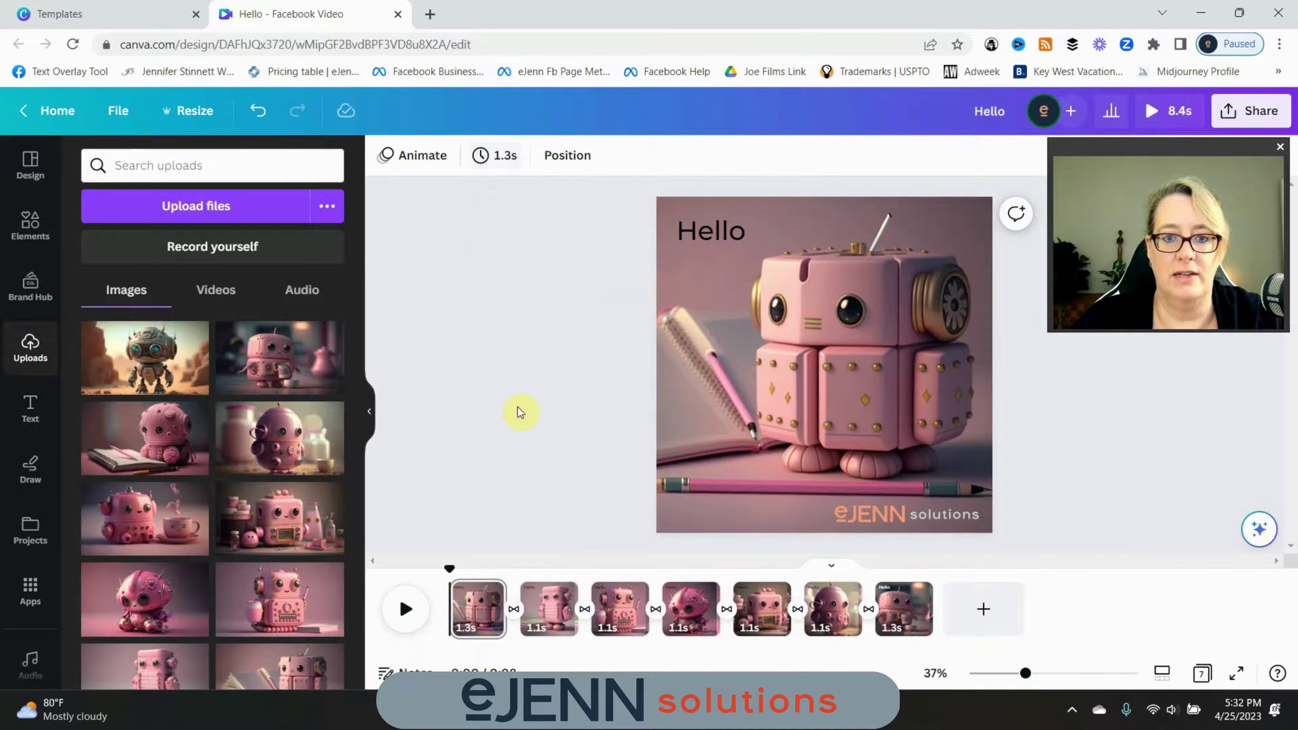
{"action": "left_click", "coordinate": [526, 167]}
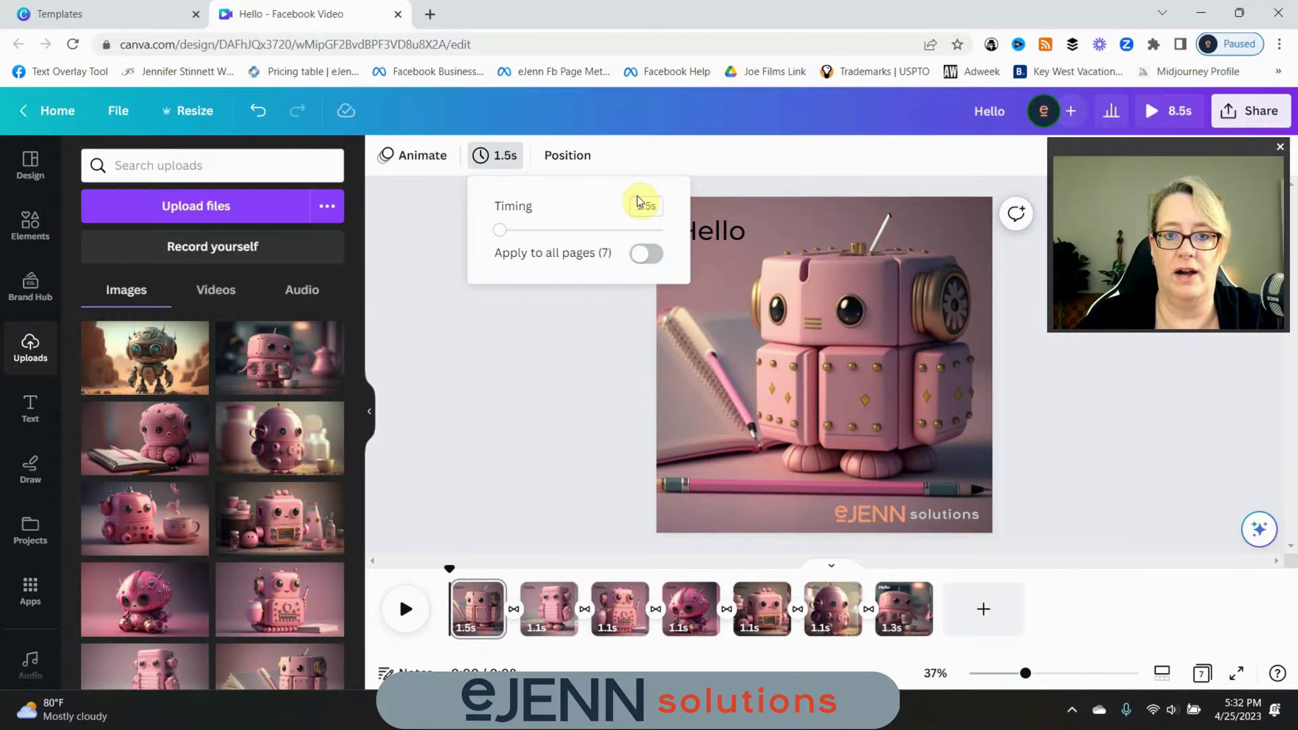
{"action": "left_click", "coordinate": [645, 255]}
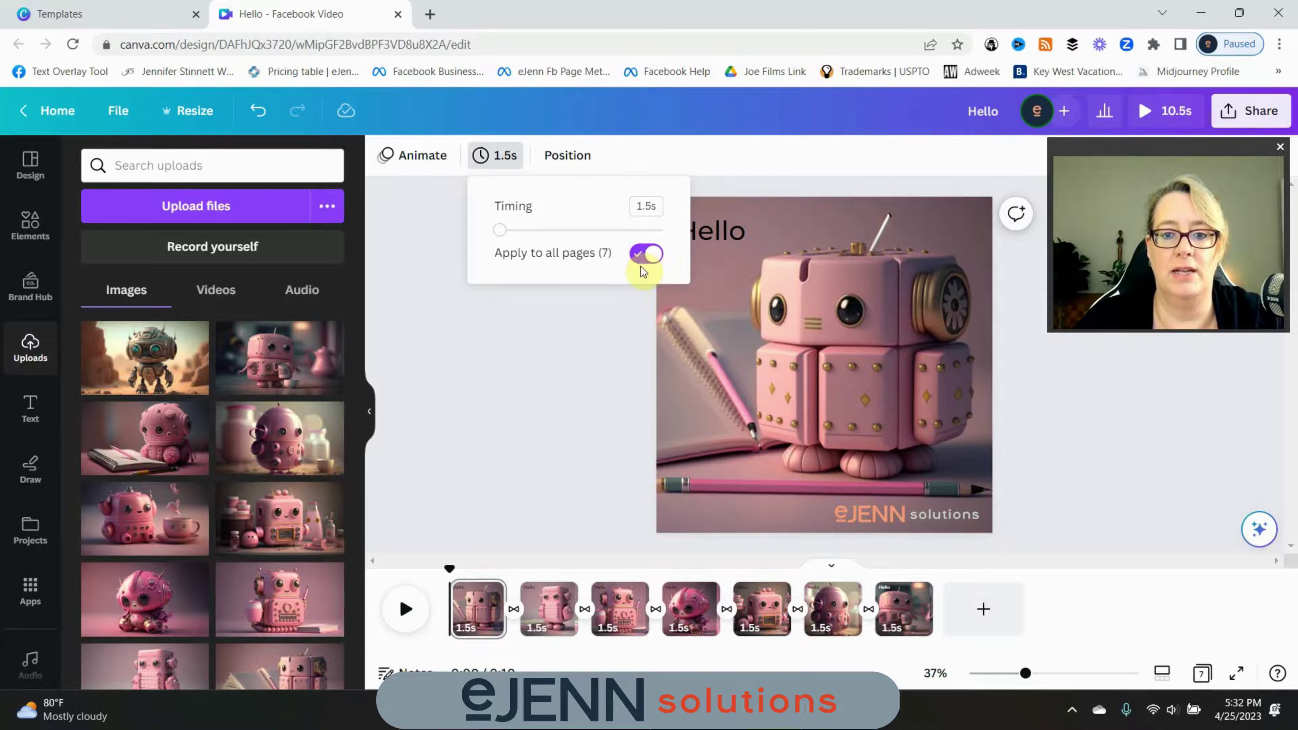
{"action": "left_click", "coordinate": [610, 324]}
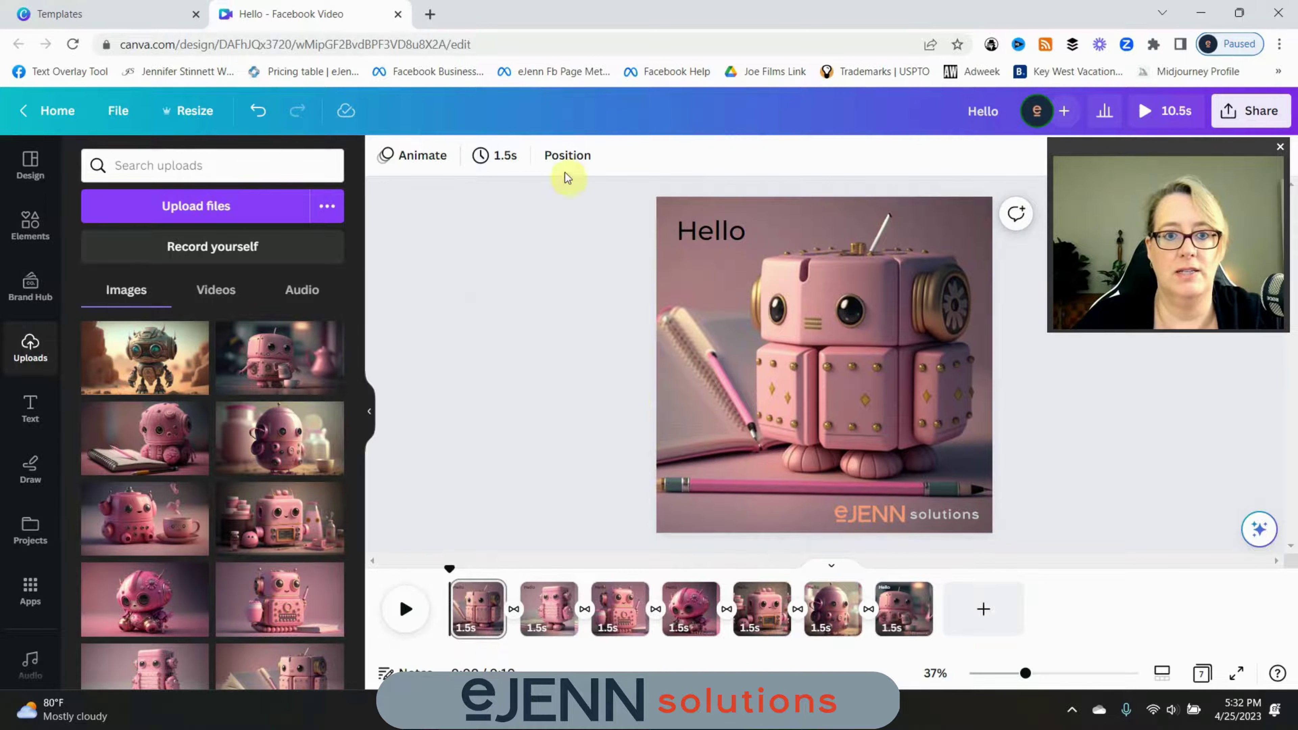
Step: Change every page's duration to 1.3 seconds, making a 9.1-second video
{"action": "left_click", "coordinate": [498, 155]}
{"action": "type", "text": "1.3"}
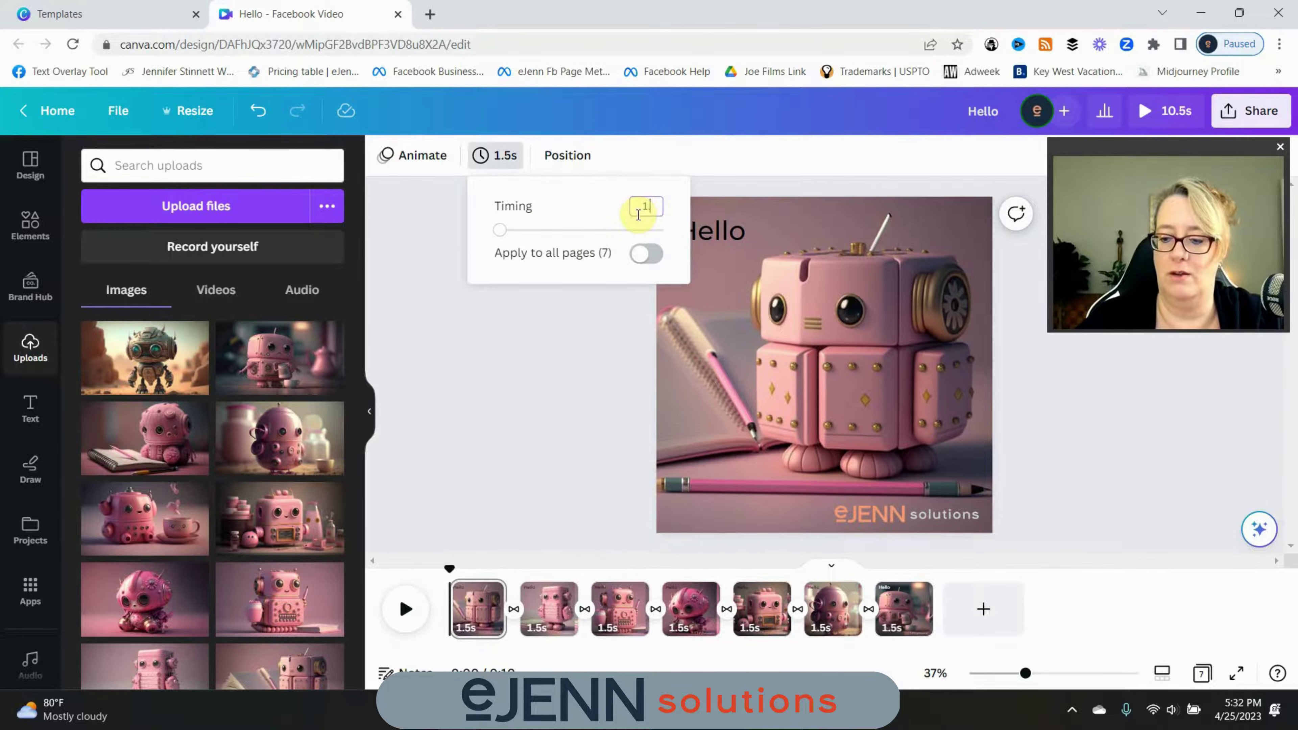
{"action": "left_click", "coordinate": [646, 254]}
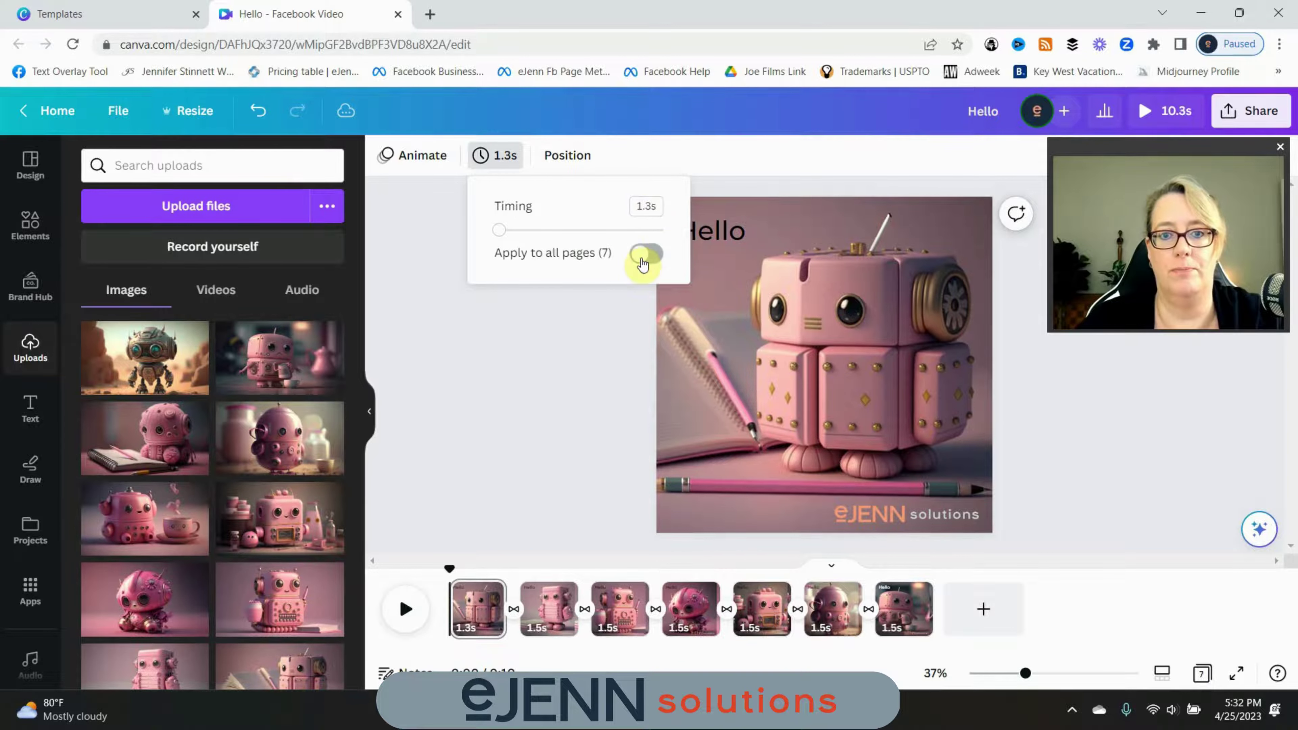
{"action": "left_click", "coordinate": [594, 373]}
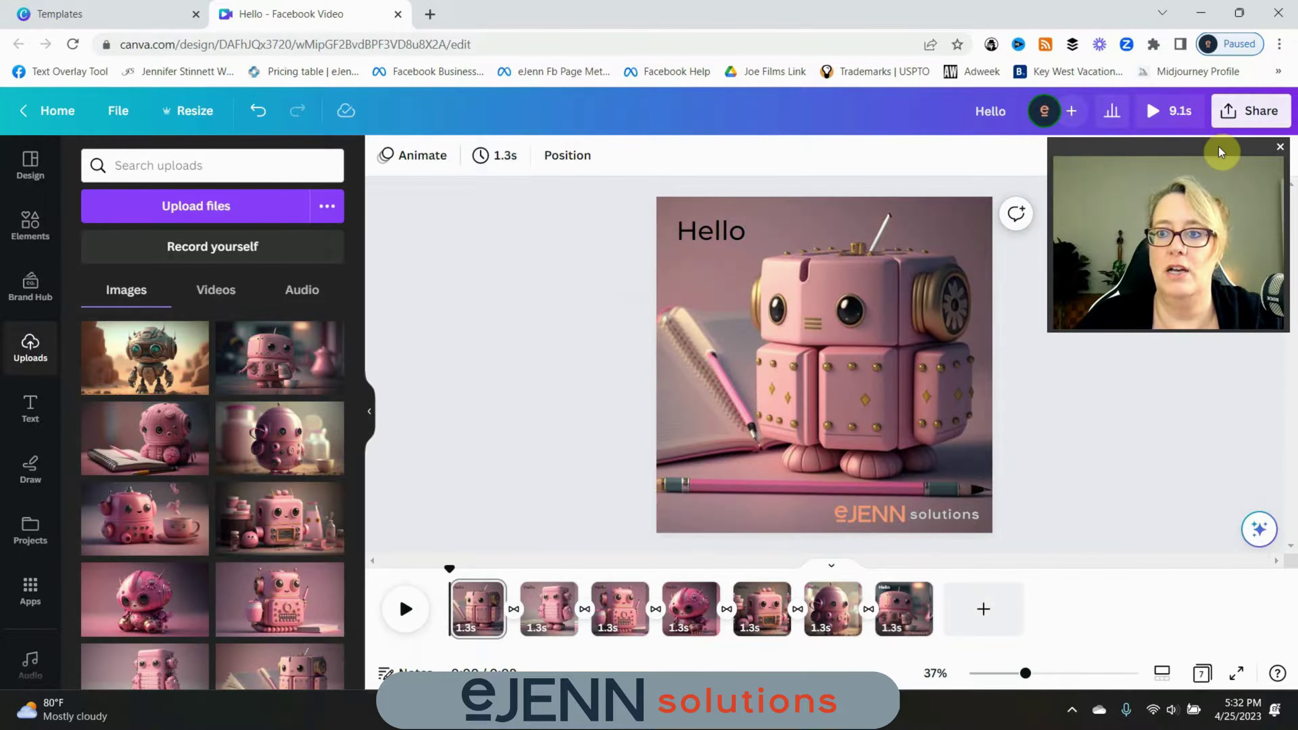
{"action": "left_click_drag", "start_coordinate": [1217, 149], "coordinate": [243, 144]}
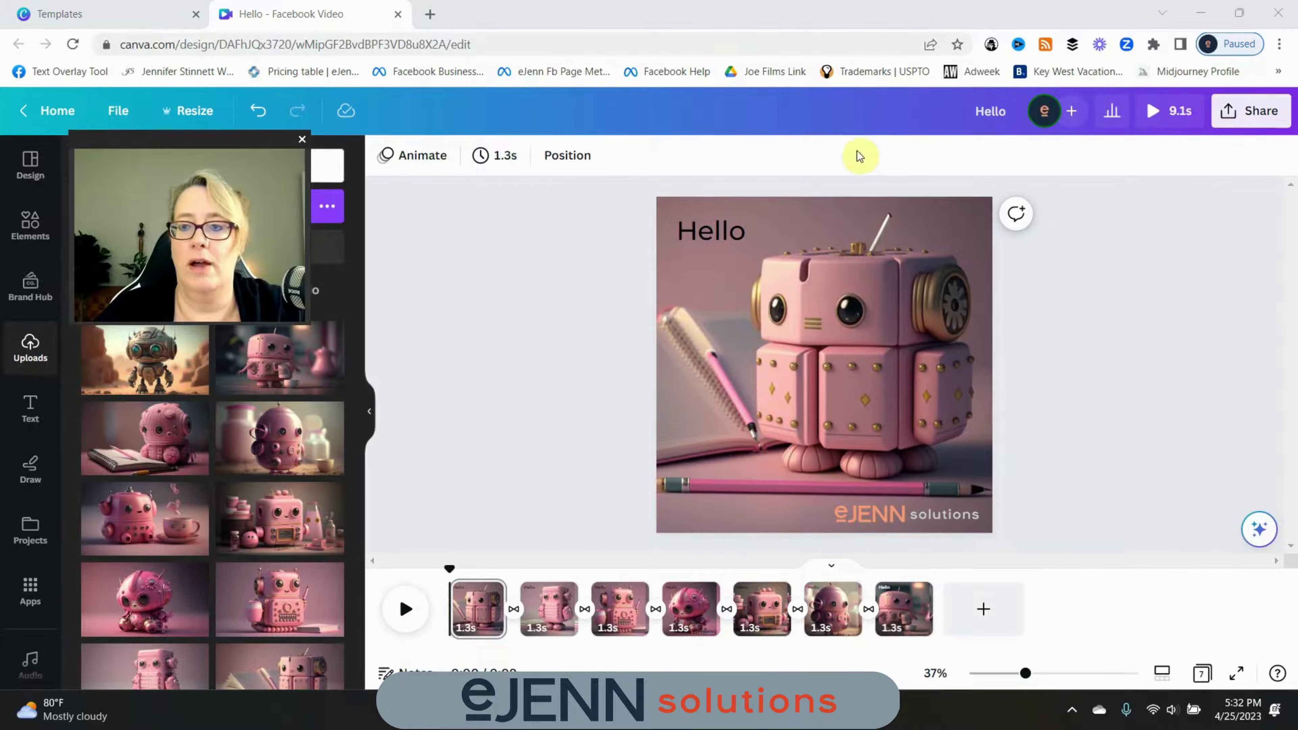
{"action": "left_click", "coordinate": [1154, 118]}
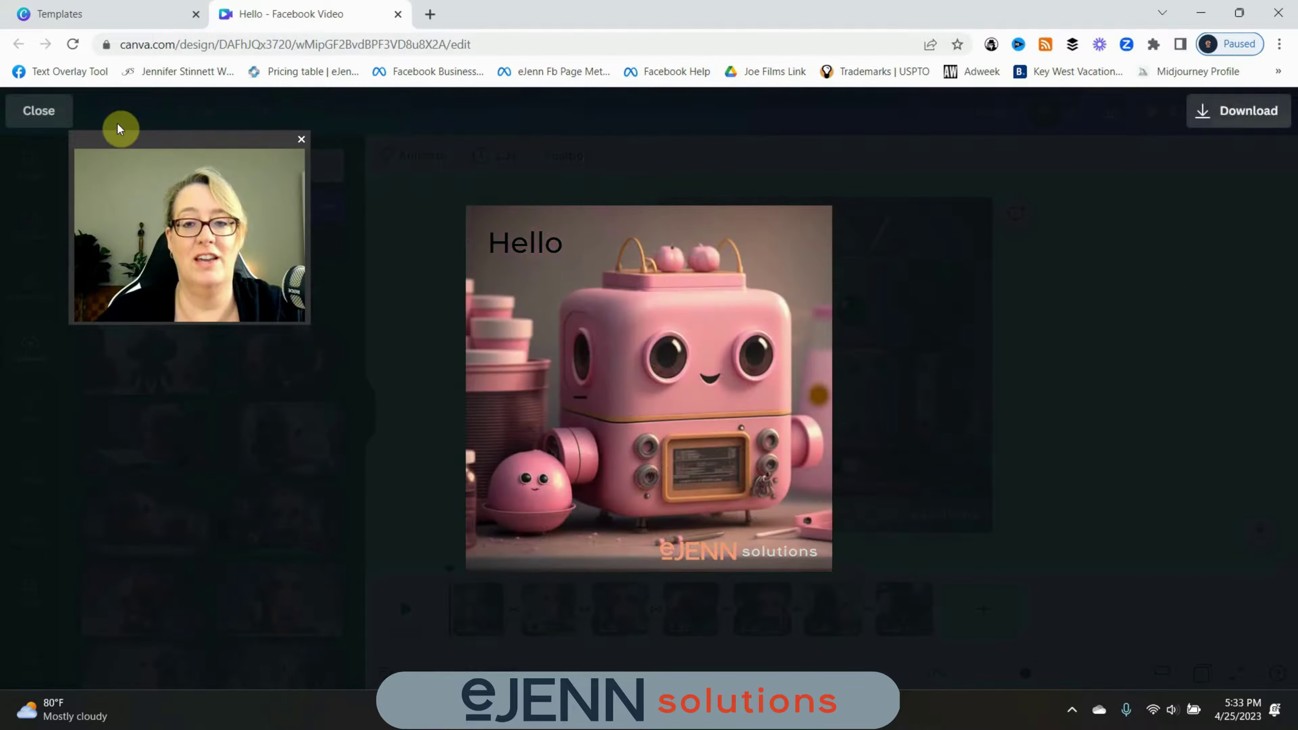
{"action": "left_click", "coordinate": [55, 114]}
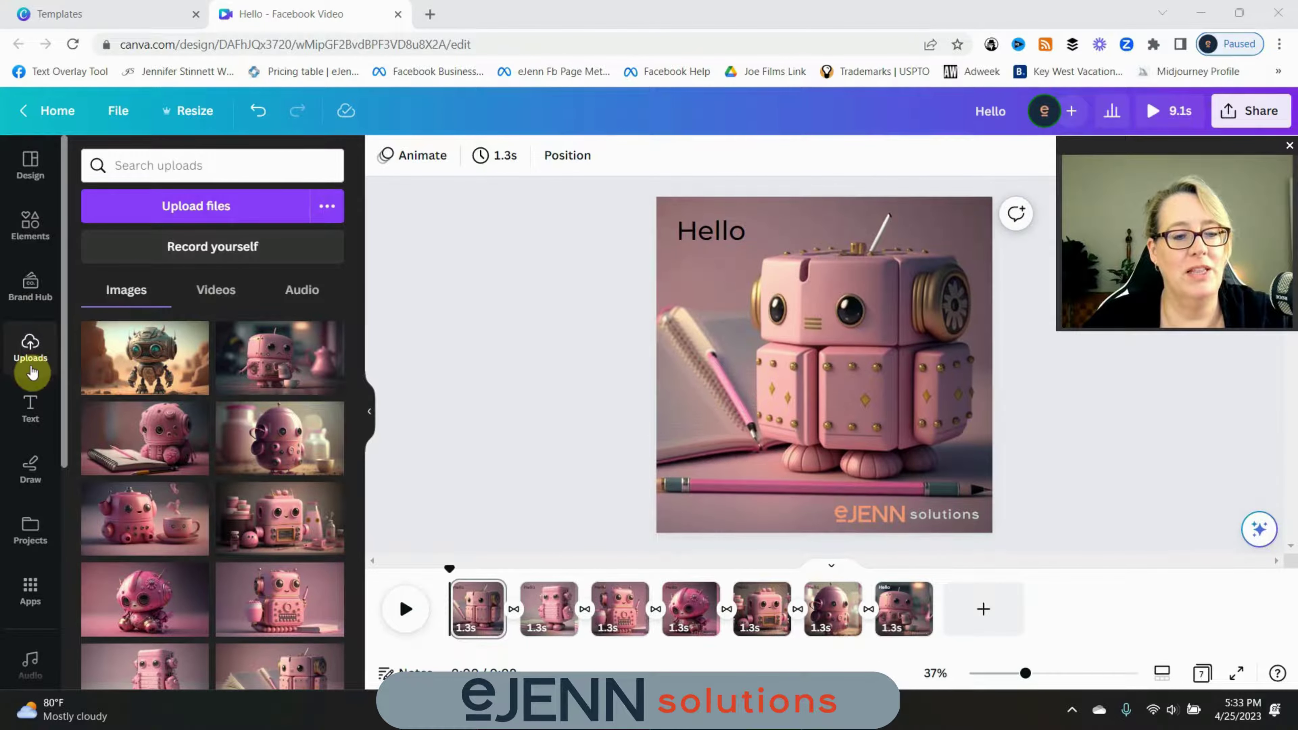
Step: Search the Elements library for 'techno' instead of 'rob'
{"action": "left_click", "coordinate": [20, 236]}
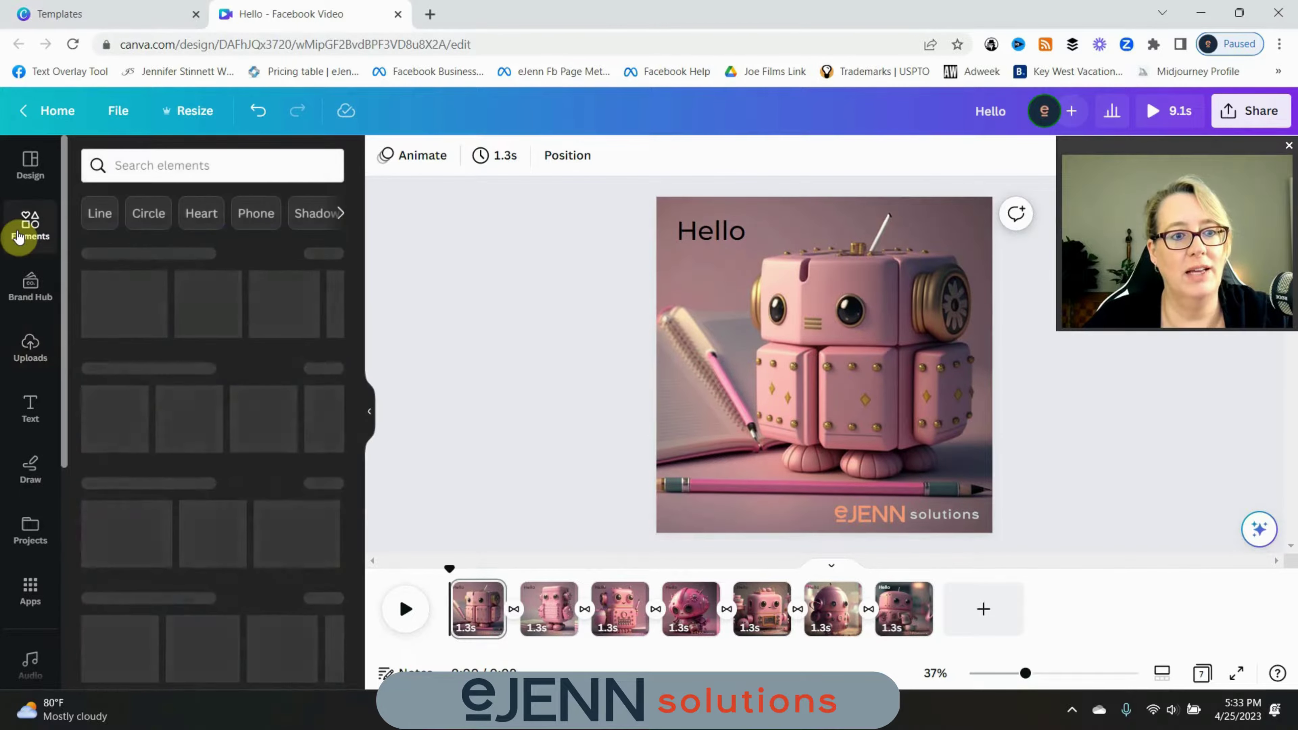
{"action": "left_click", "coordinate": [178, 177]}
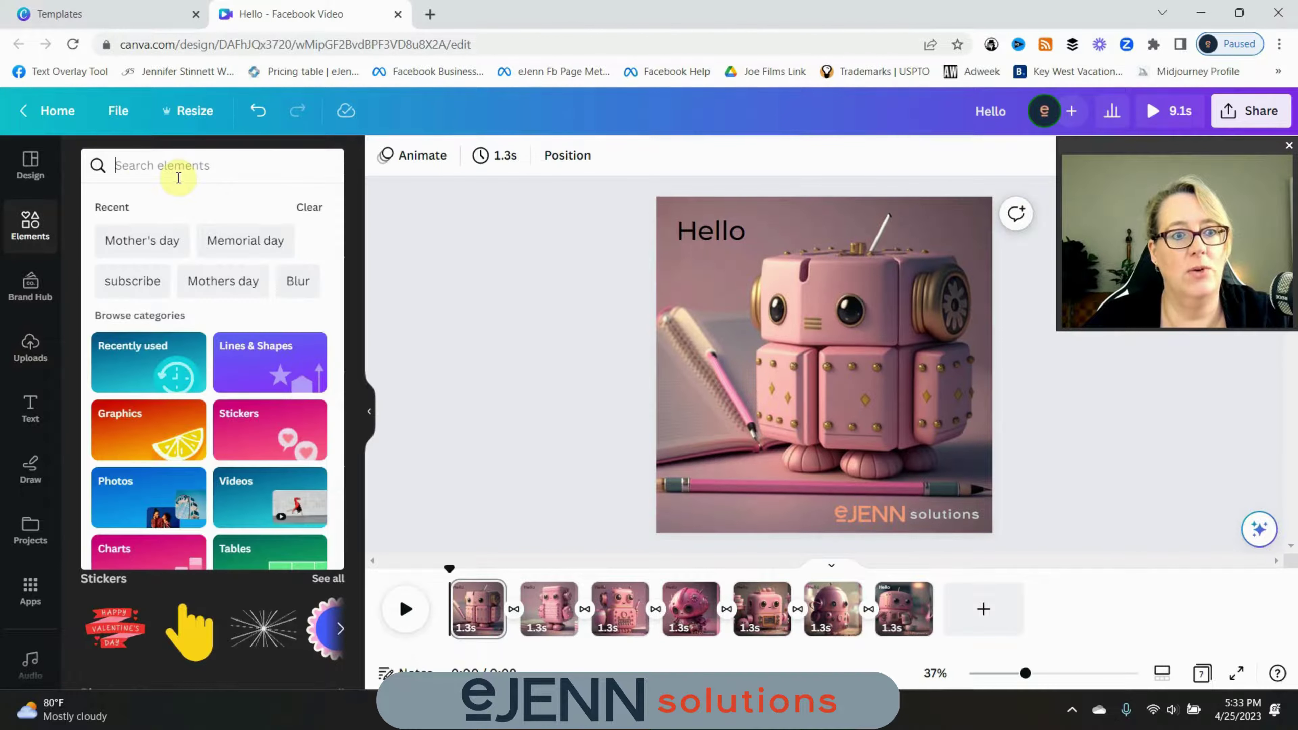
{"action": "type", "text": "ro"}
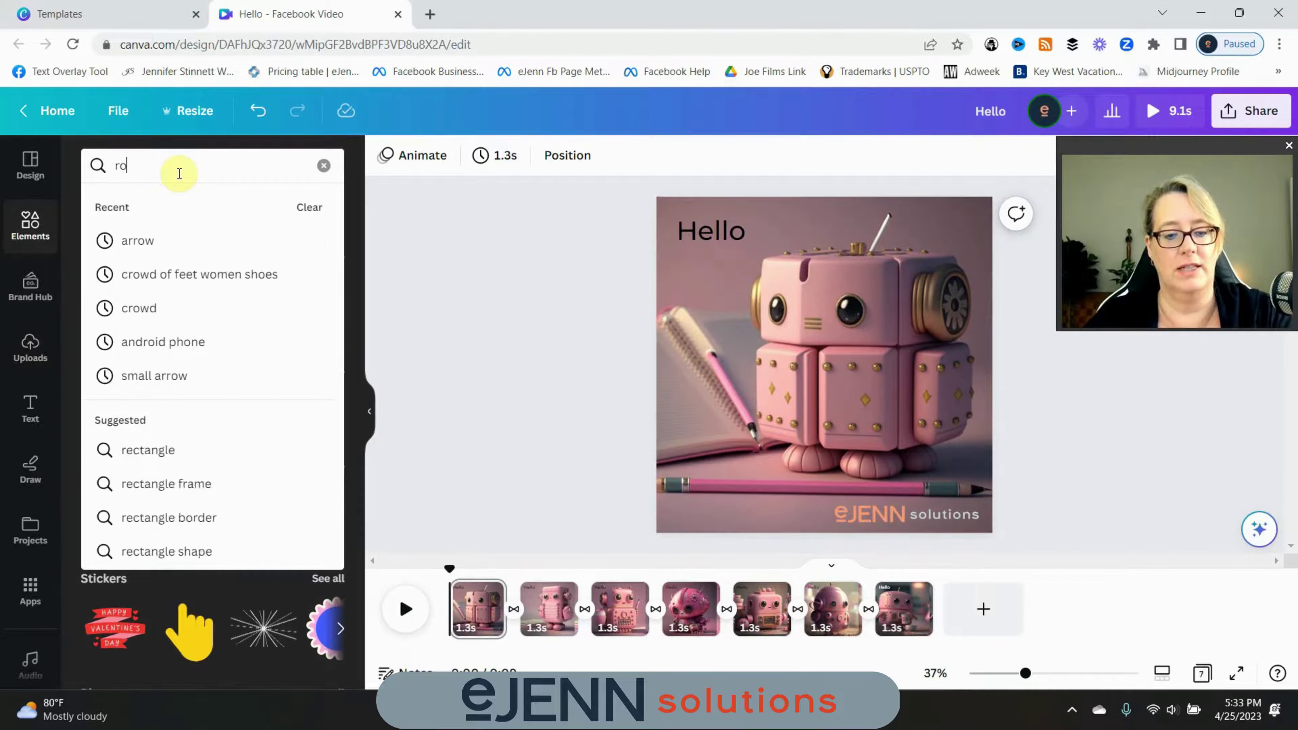
{"action": "type", "text": "b"}
{"action": "key", "text": "BackSpace"}
{"action": "key", "text": "BackSpace"}
{"action": "key", "text": "BackSpace"}
{"action": "type", "text": "tec"}
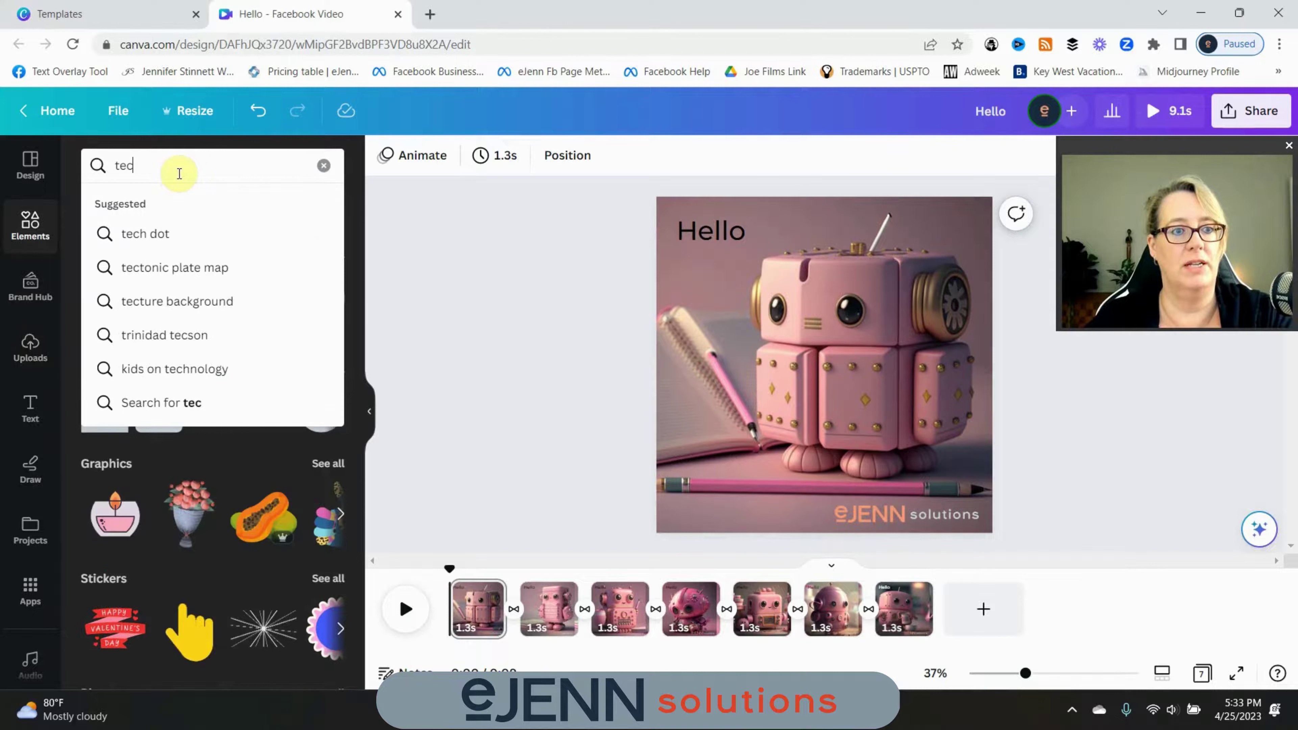
{"action": "type", "text": "hn"}
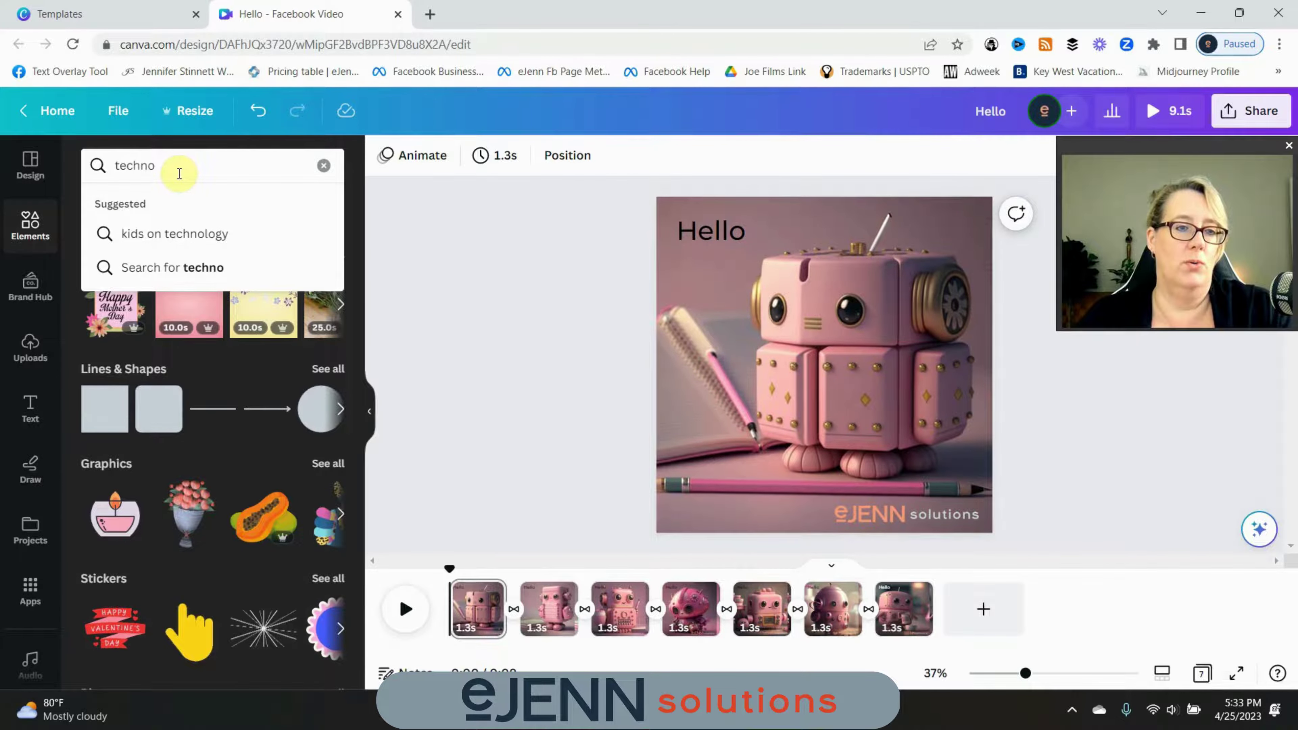
{"action": "type", "text": "o"}
{"action": "key", "text": "Return"}
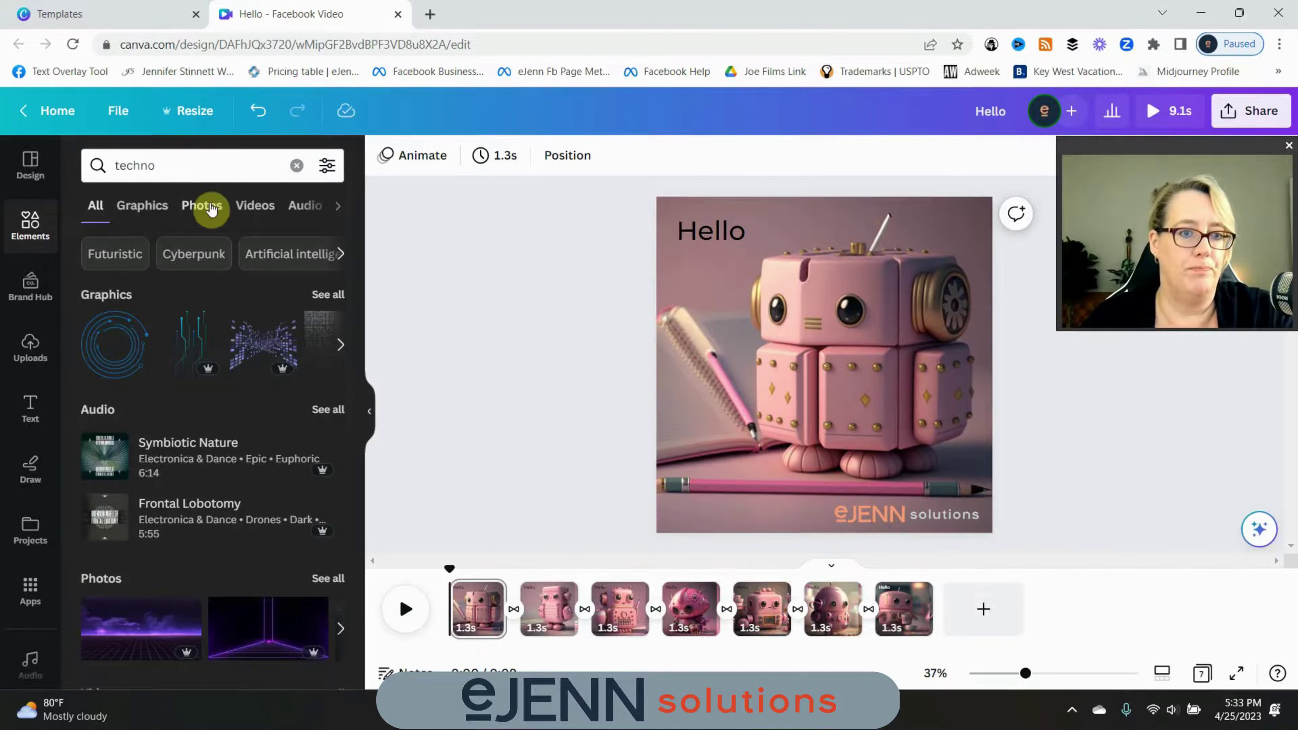
Step: Scroll the techno audio results, compare them with the video results, then clear the search
{"action": "left_click", "coordinate": [306, 207]}
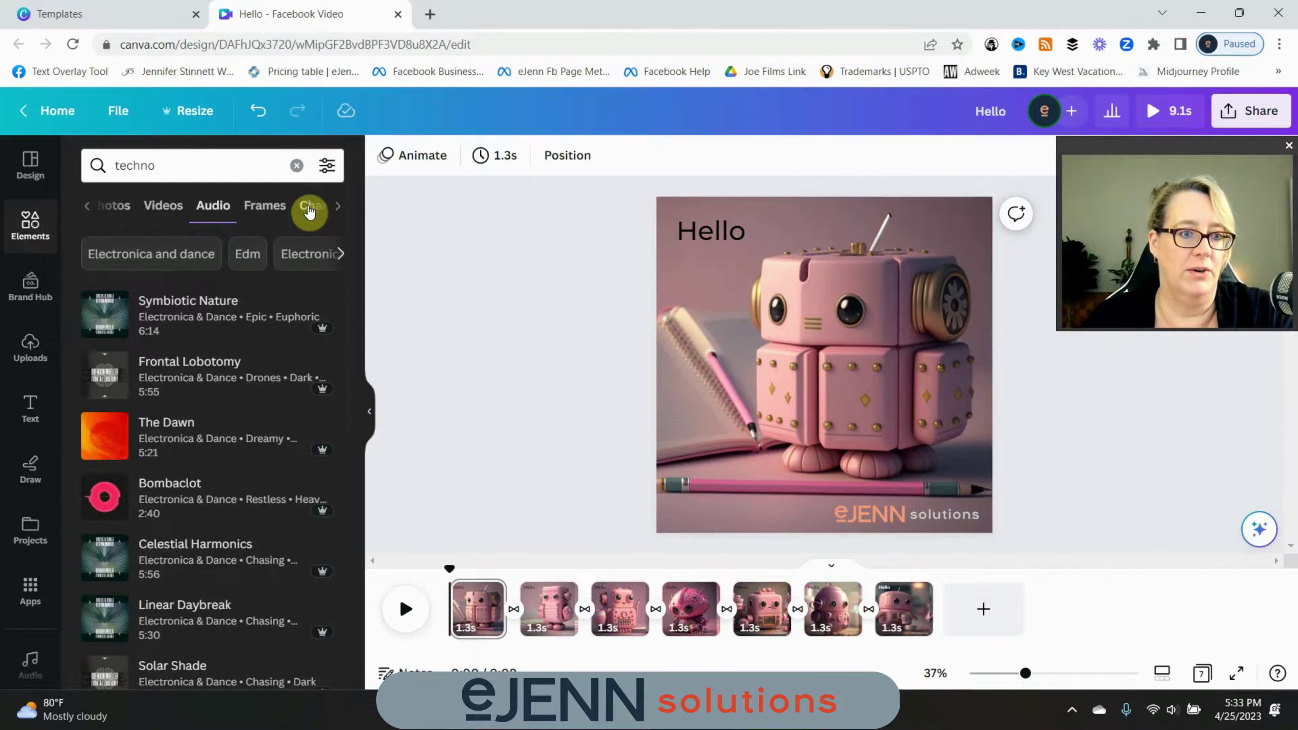
{"action": "scroll", "coordinate": [256, 460], "scroll_direction": "down", "scroll_amount": 2}
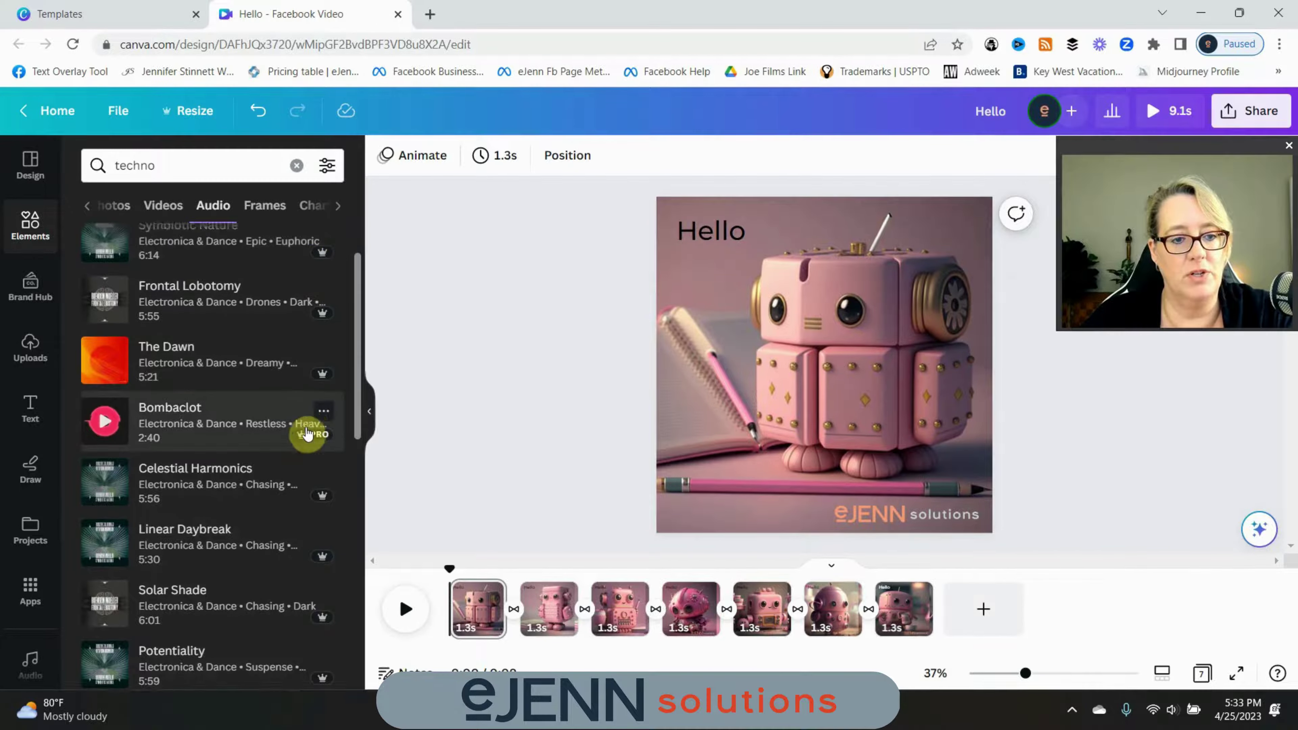
{"action": "scroll", "coordinate": [296, 440], "scroll_direction": "down", "scroll_amount": 1}
{"action": "scroll", "coordinate": [280, 460], "scroll_direction": "down", "scroll_amount": 10}
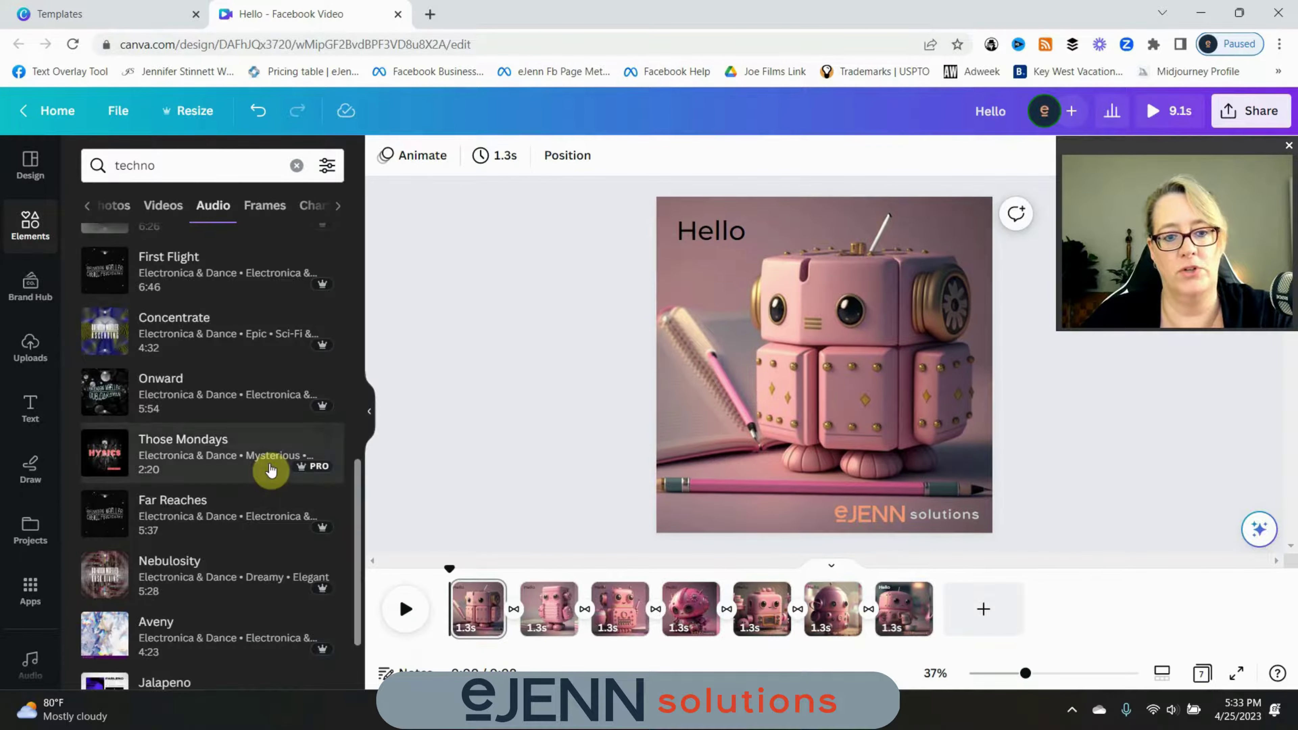
{"action": "scroll", "coordinate": [271, 471], "scroll_direction": "down", "scroll_amount": 12}
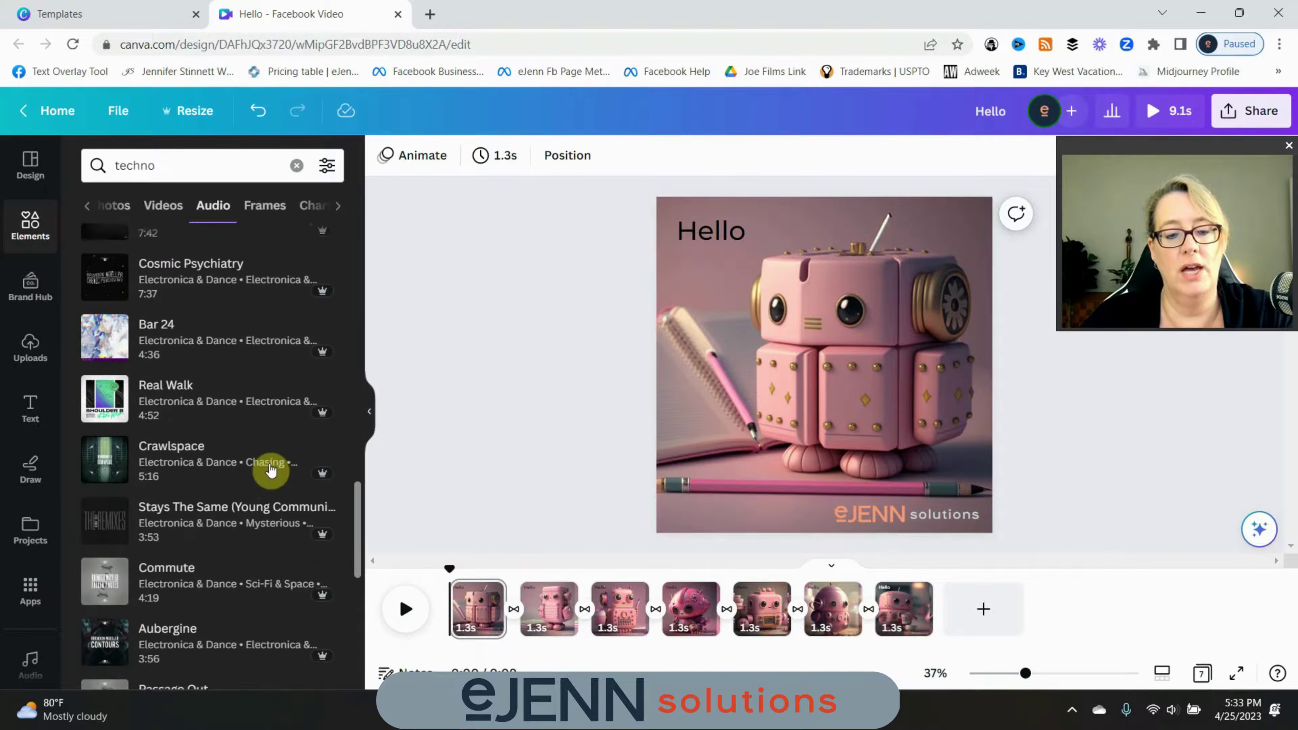
{"action": "scroll", "coordinate": [270, 470], "scroll_direction": "down", "scroll_amount": 10}
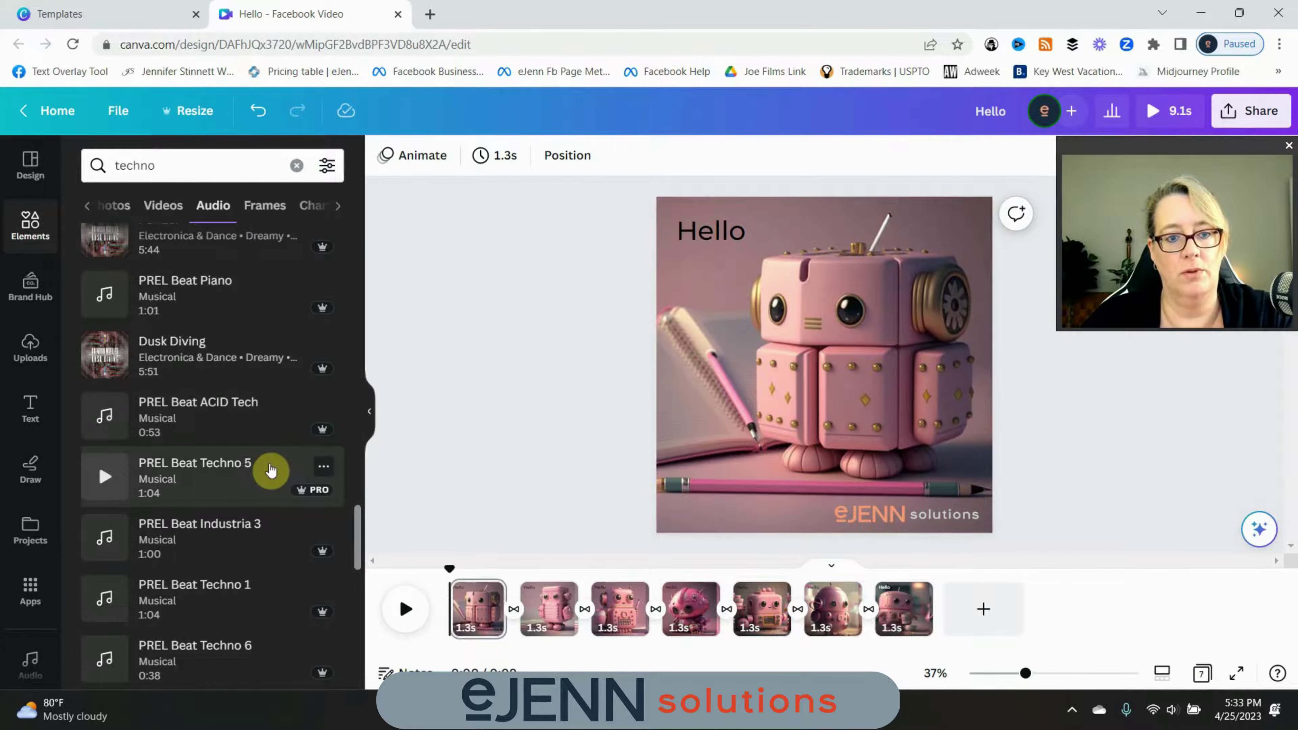
{"action": "scroll", "coordinate": [270, 471], "scroll_direction": "down", "scroll_amount": 10}
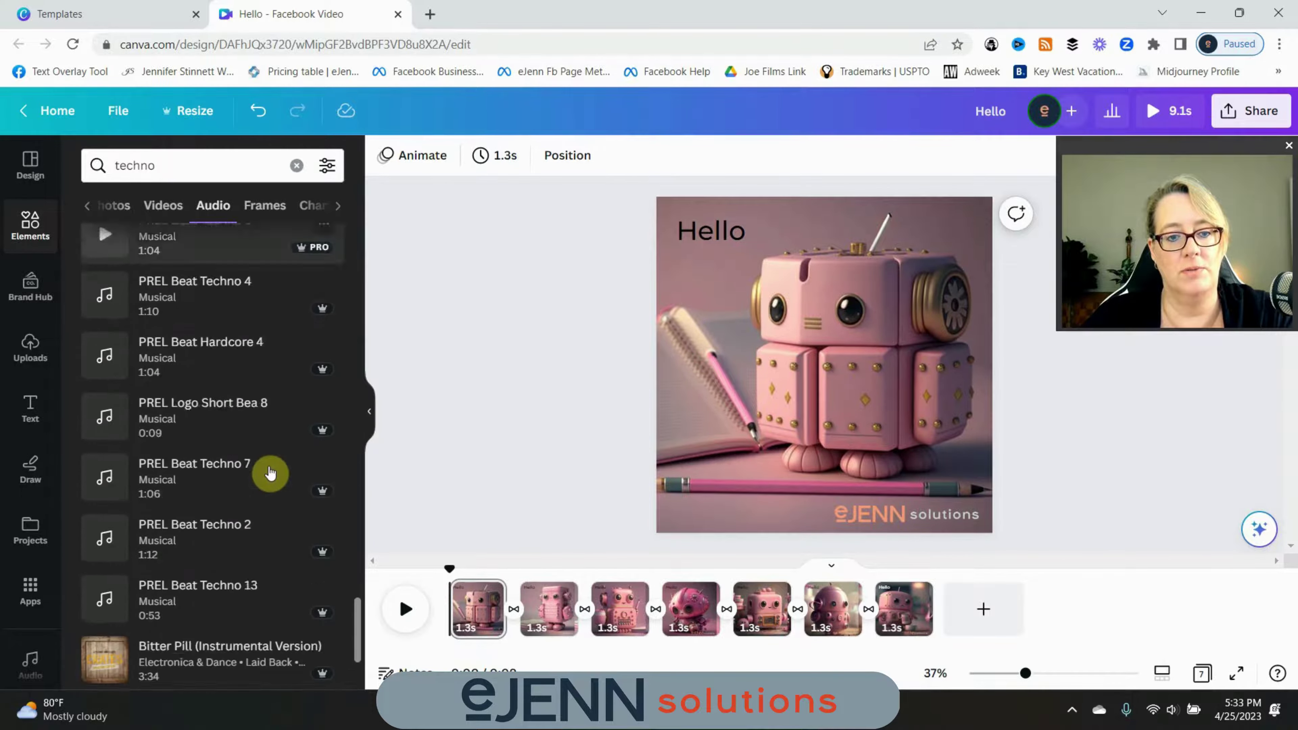
{"action": "scroll", "coordinate": [270, 473], "scroll_direction": "up", "scroll_amount": 3}
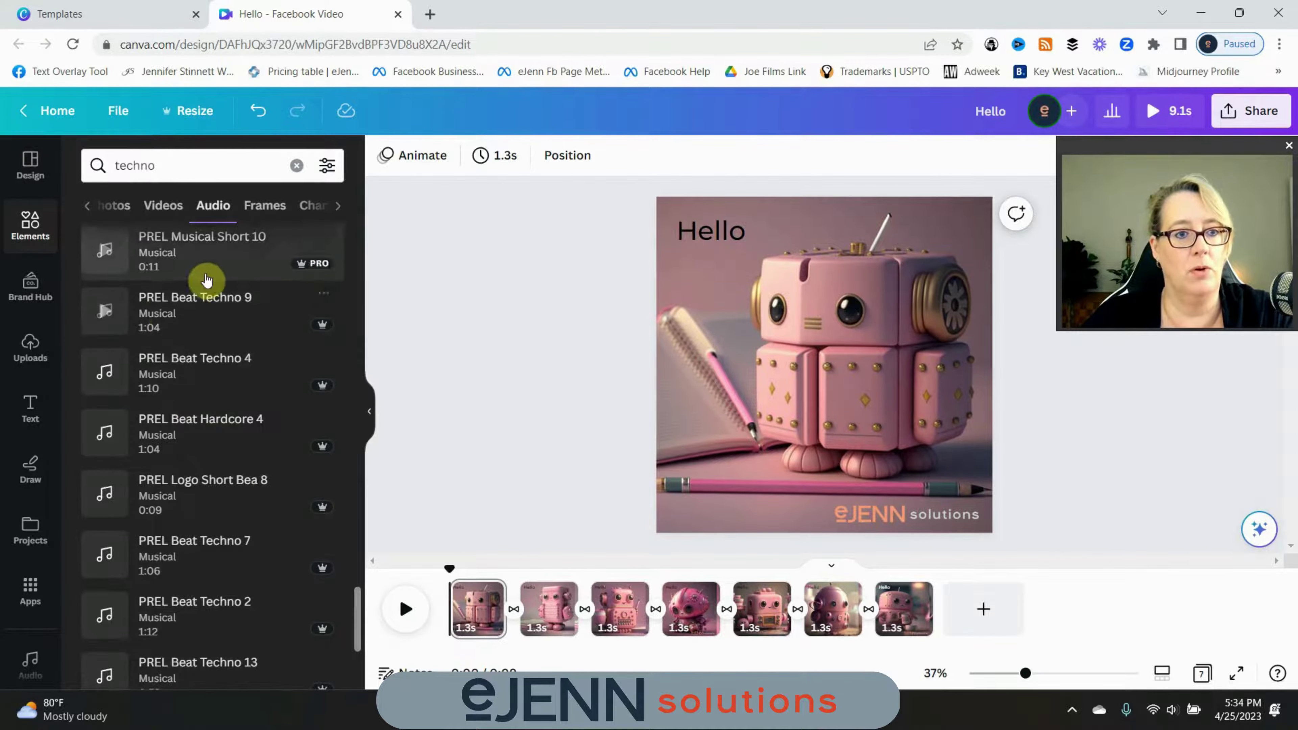
{"action": "left_click", "coordinate": [171, 207]}
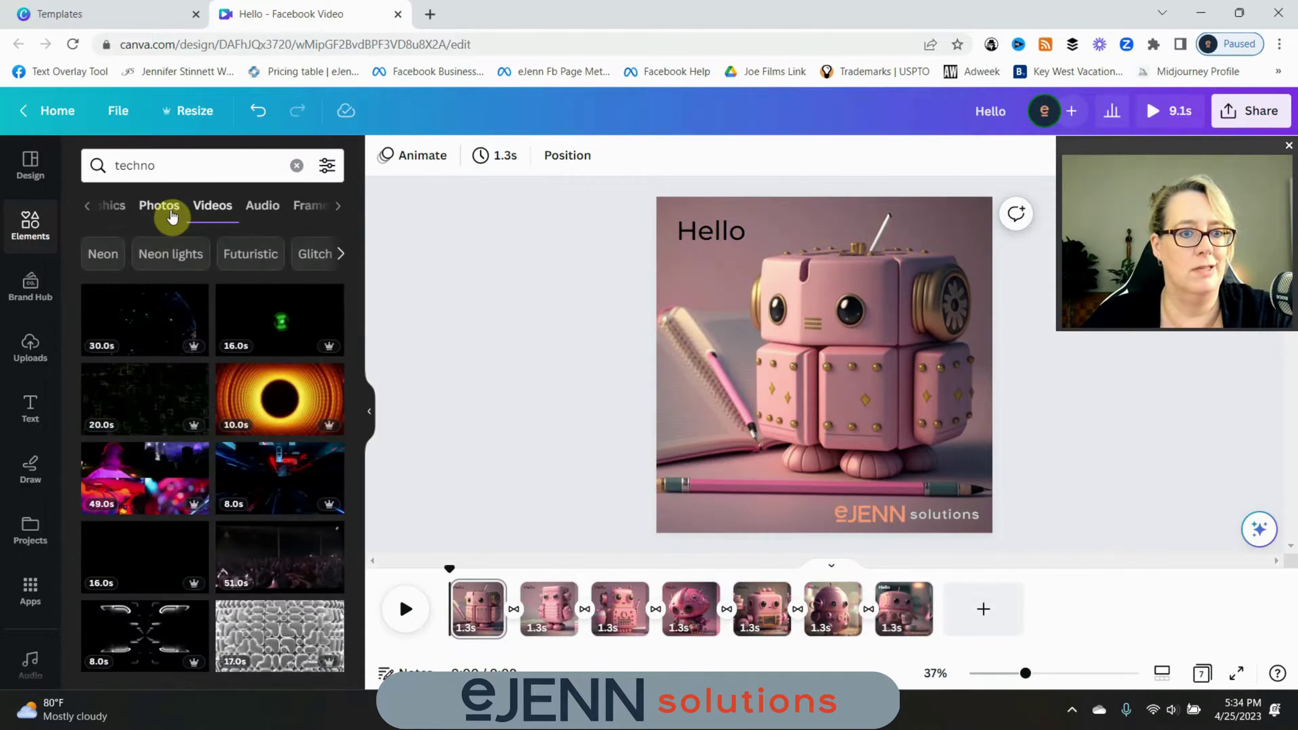
{"action": "left_click", "coordinate": [266, 207]}
{"action": "left_click", "coordinate": [297, 165]}
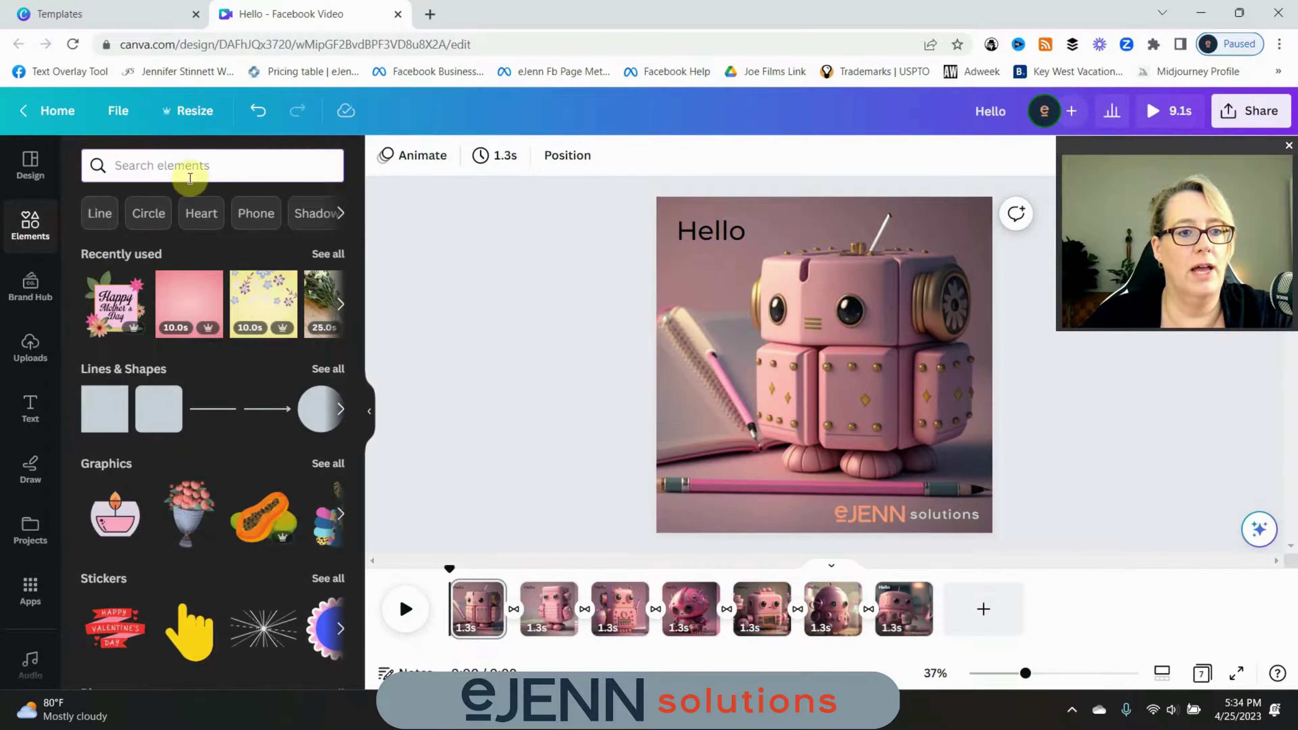
Step: Search elements for 'happy' and scroll its audio tracks, such as Happy Whistling Ukulele
{"action": "left_click", "coordinate": [194, 165]}
{"action": "type", "text": "happy"}
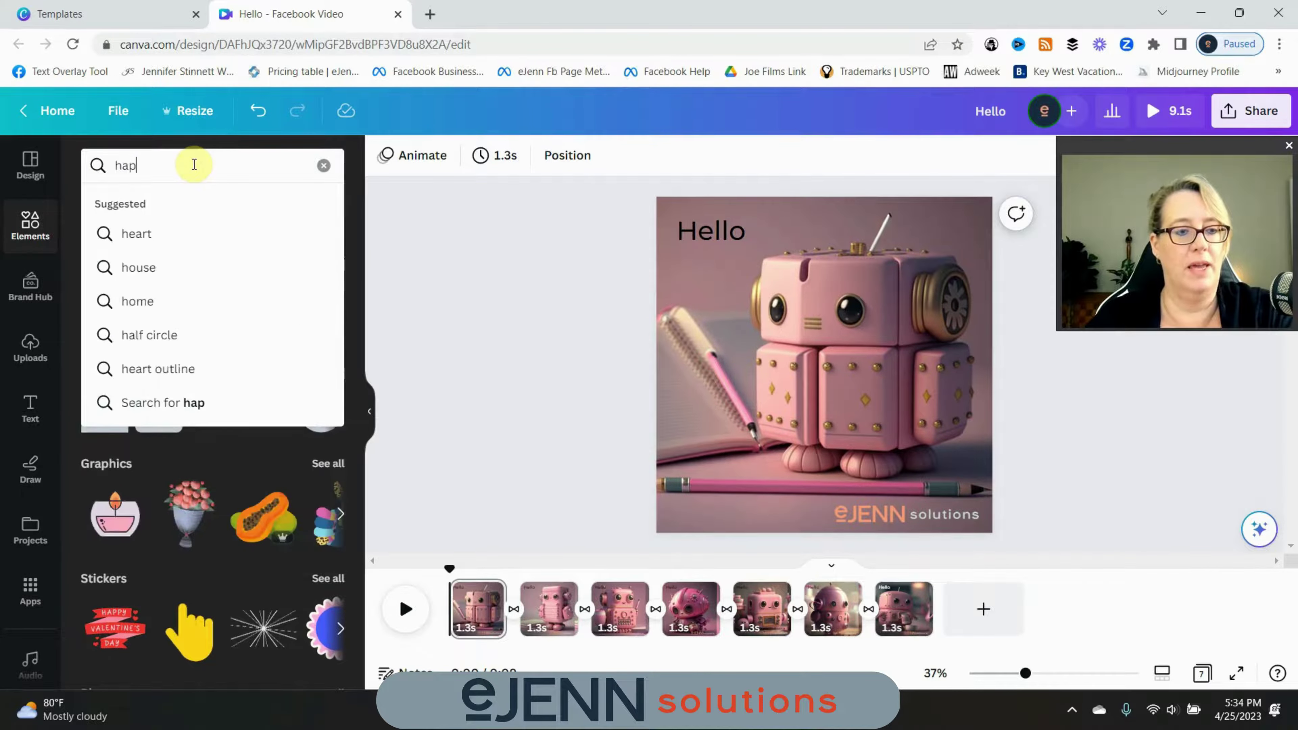
{"action": "key", "text": "Return"}
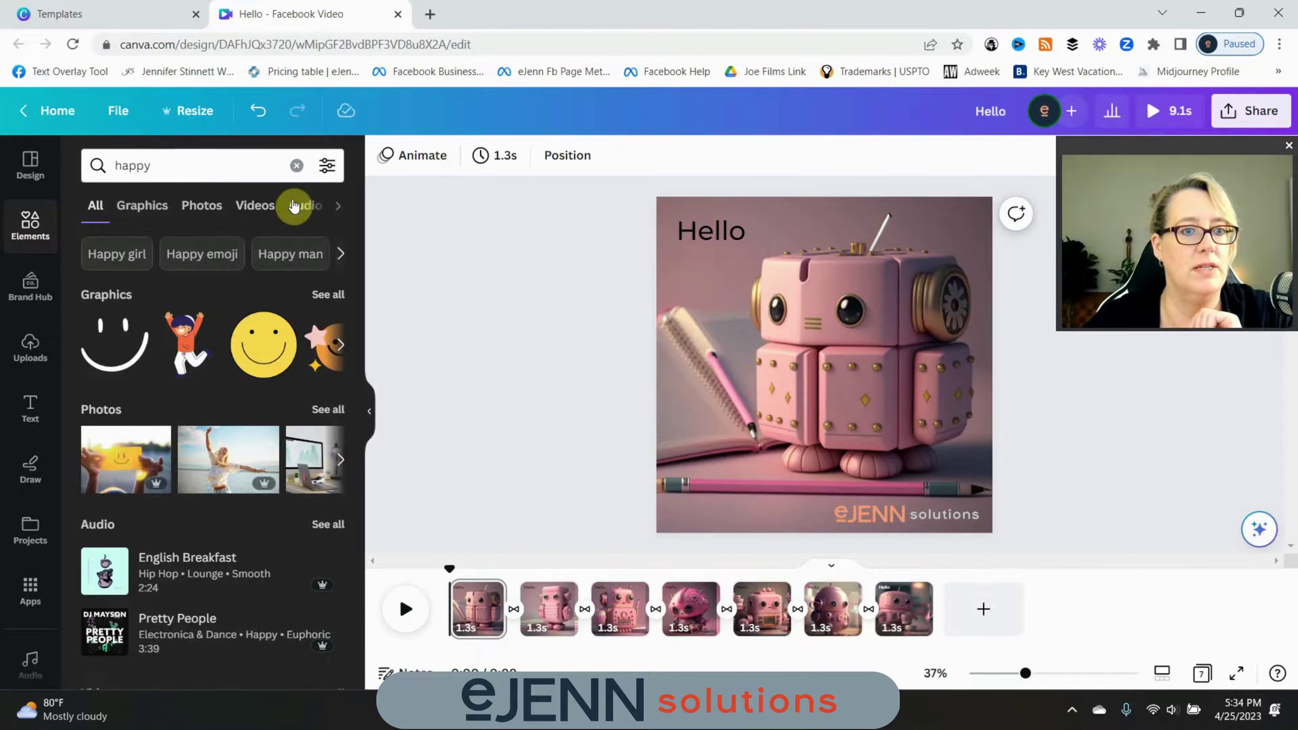
{"action": "left_click", "coordinate": [306, 205]}
{"action": "scroll", "coordinate": [246, 342], "scroll_direction": "down", "scroll_amount": 8}
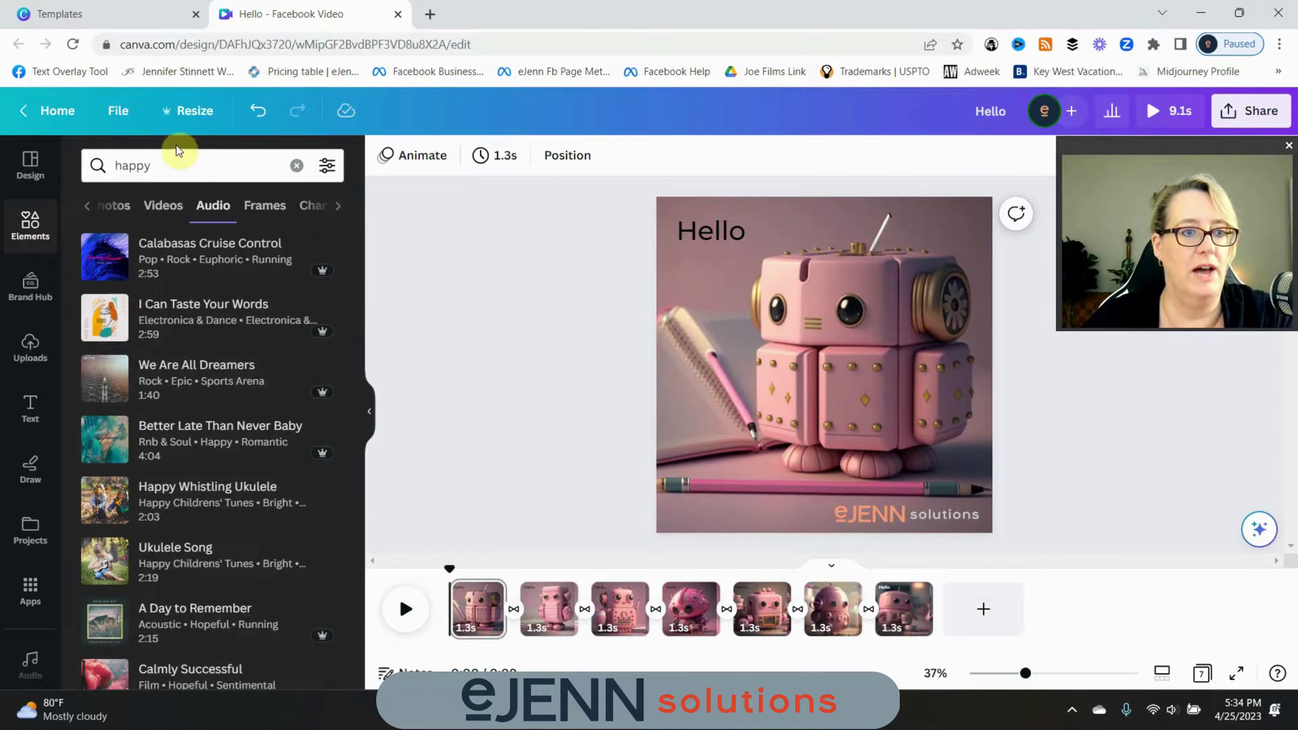
{"action": "double_click", "coordinate": [126, 153]}
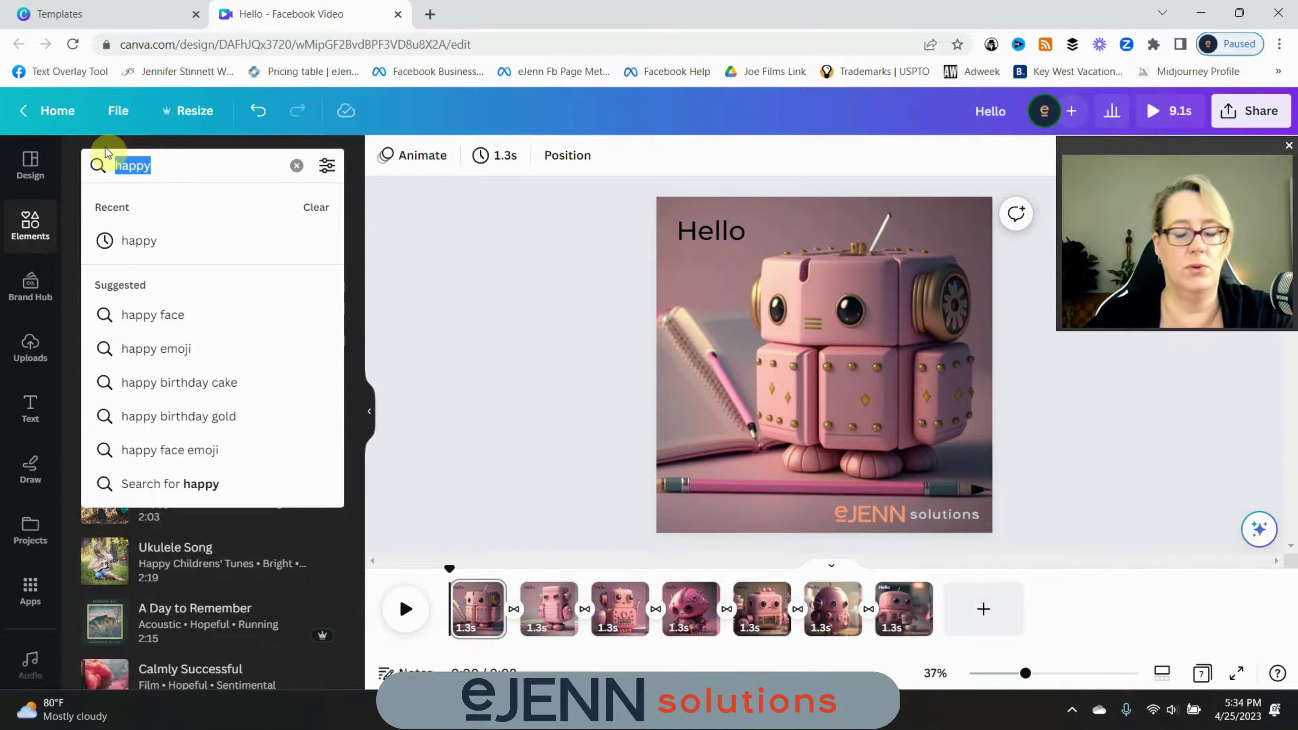
Step: Rerun the techno search, preview The Dawn, and drop it into the timeline under all seven pages
{"action": "type", "text": "tec"}
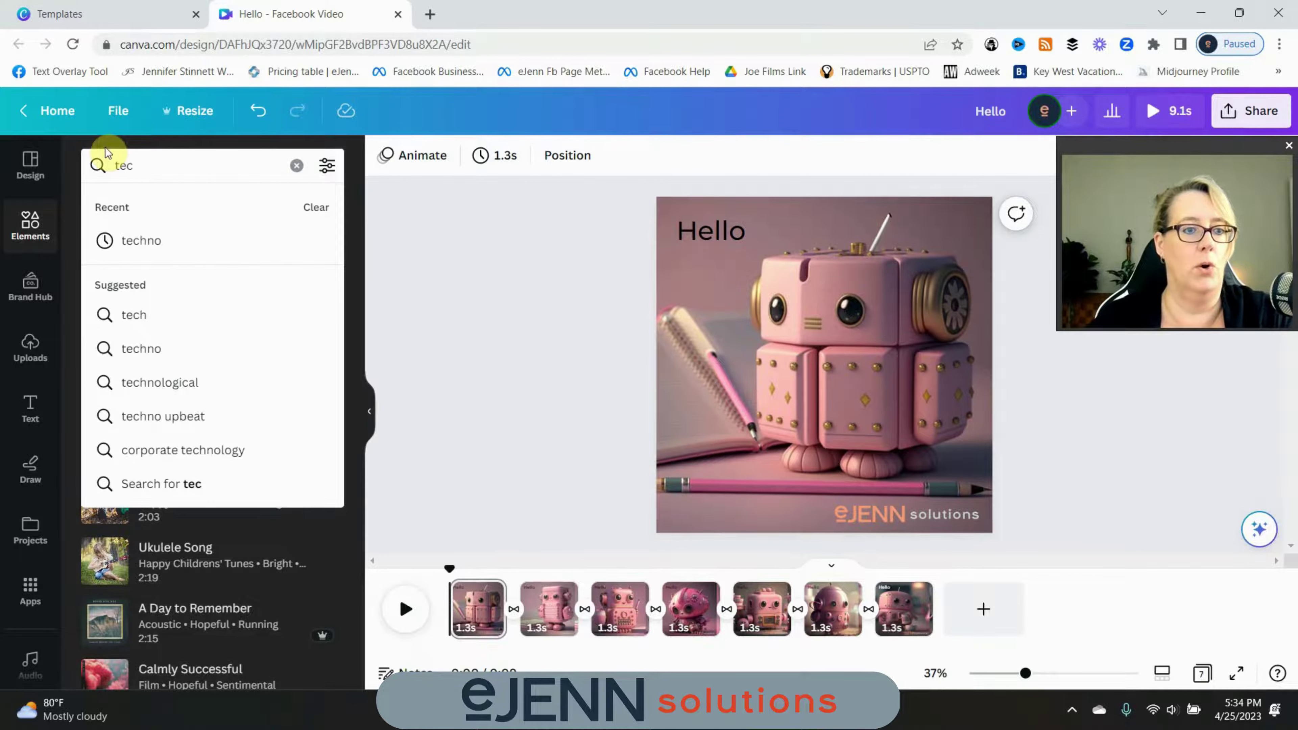
{"action": "left_click", "coordinate": [173, 247]}
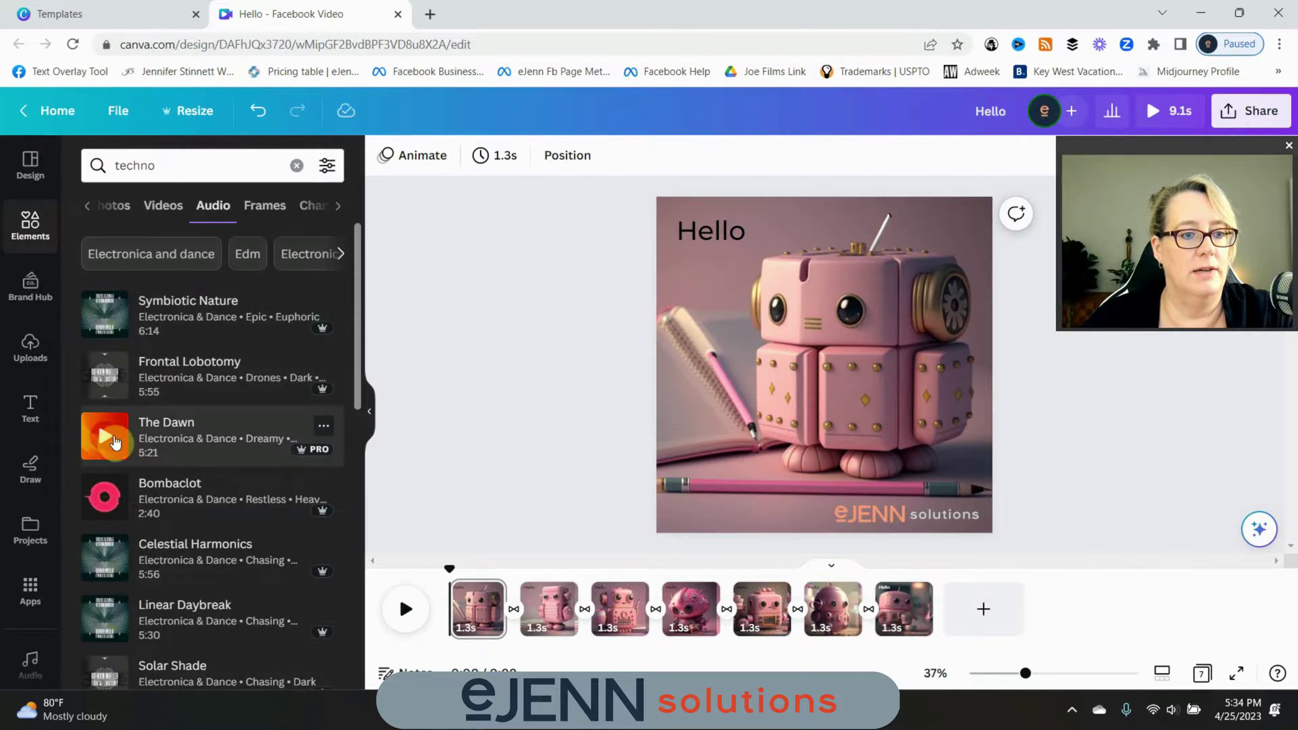
{"action": "left_click", "coordinate": [104, 437]}
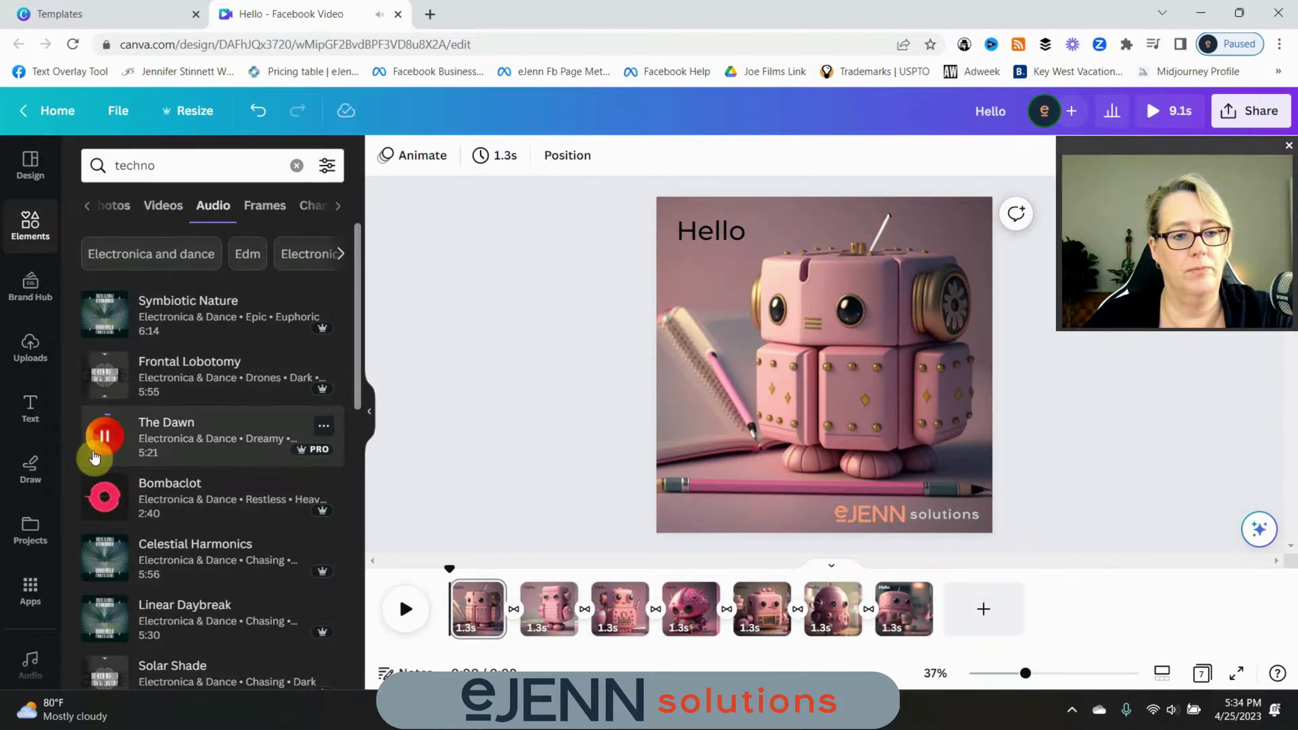
{"action": "left_click_drag", "start_coordinate": [102, 450], "coordinate": [107, 446]}
{"action": "left_click", "coordinate": [107, 447]}
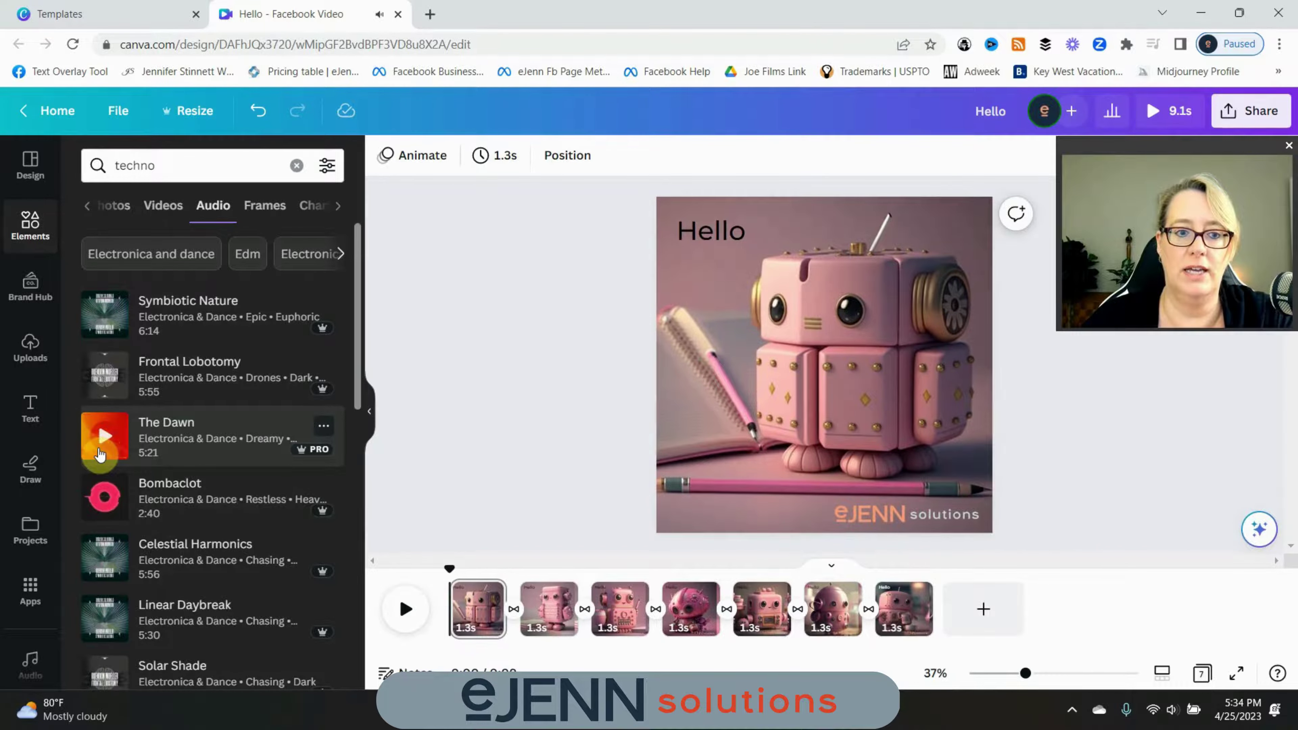
{"action": "left_click_drag", "start_coordinate": [100, 454], "coordinate": [638, 348]}
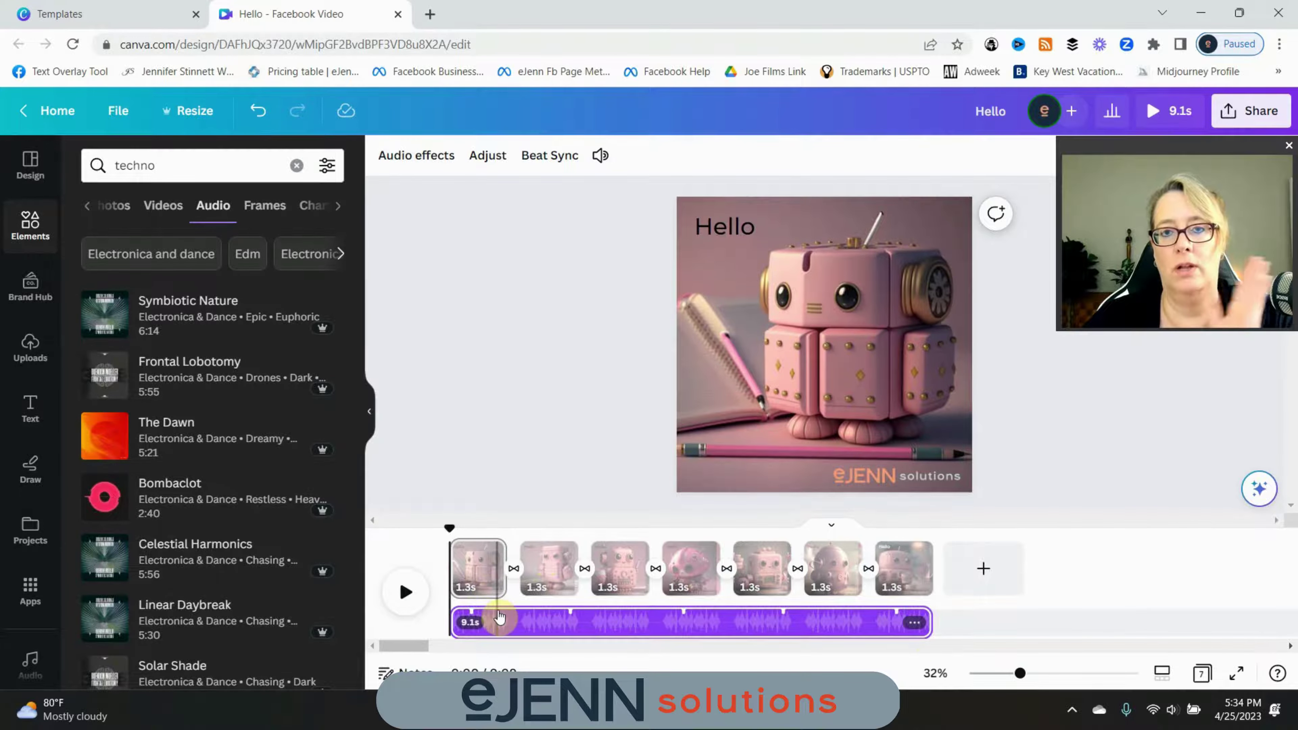
{"action": "left_click_drag", "start_coordinate": [500, 618], "coordinate": [503, 625]}
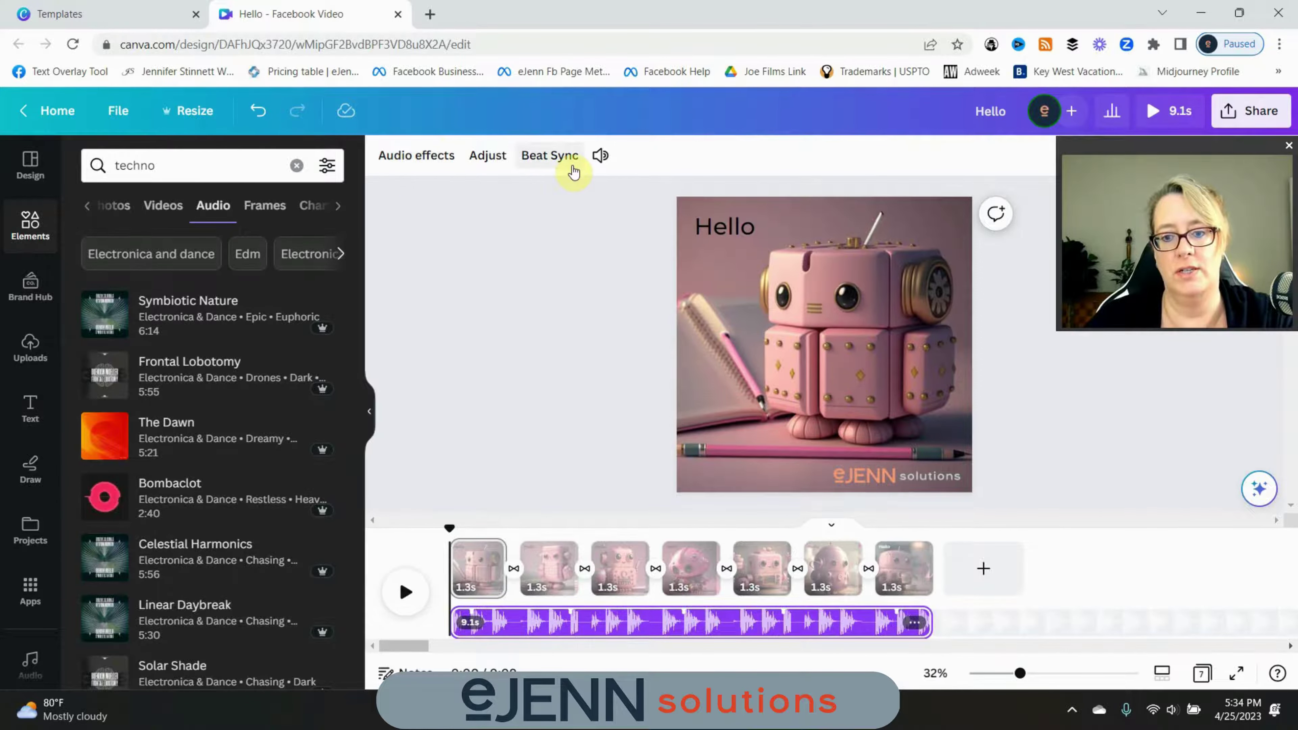
Step: Lower The Dawn's volume from 100 to 53, then deselect the track
{"action": "left_click", "coordinate": [603, 160]}
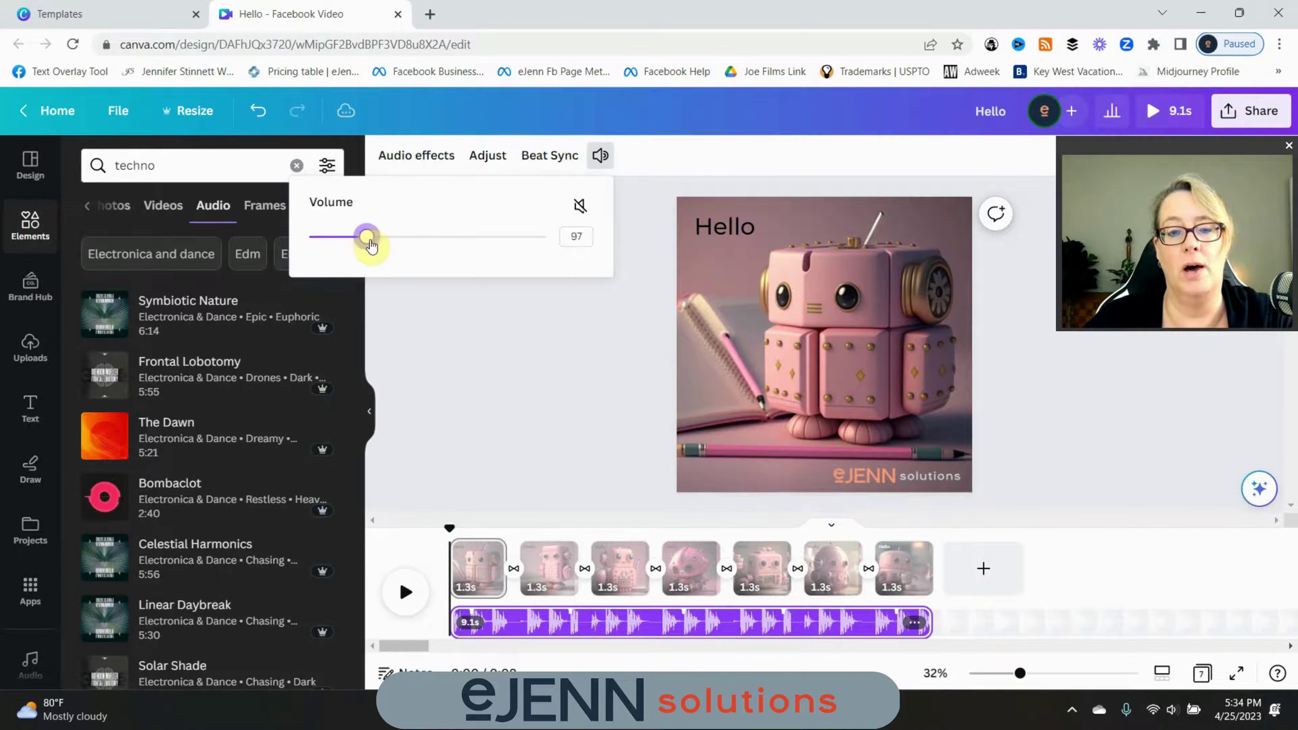
{"action": "left_click_drag", "start_coordinate": [371, 247], "coordinate": [360, 249]}
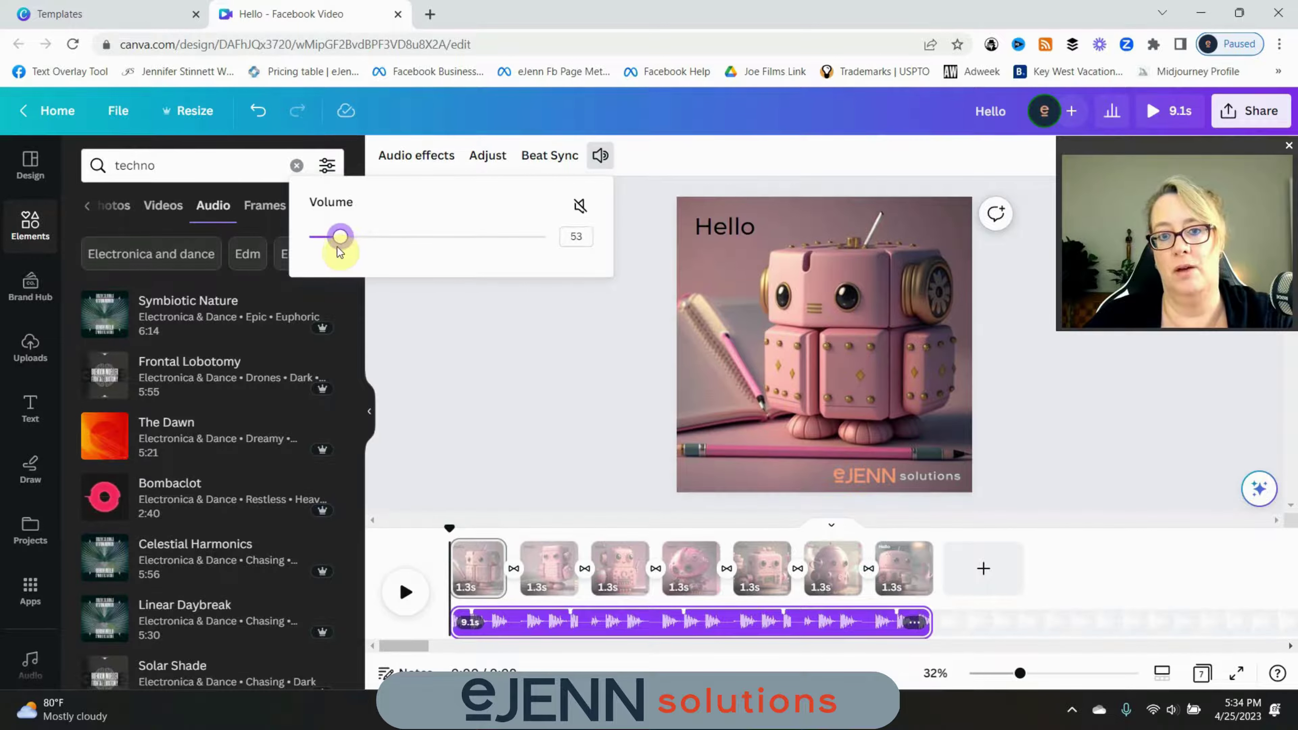
{"action": "left_click", "coordinate": [568, 398]}
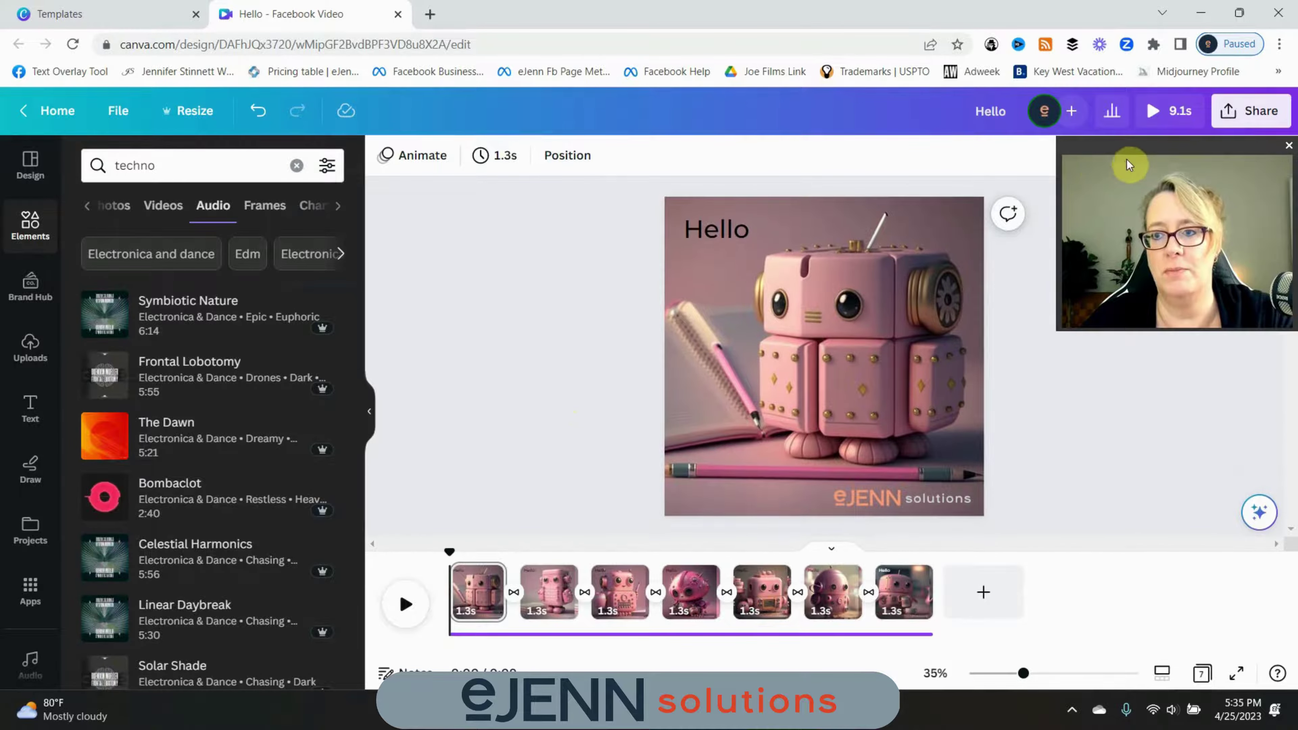
{"action": "left_click_drag", "start_coordinate": [1129, 164], "coordinate": [201, 147]}
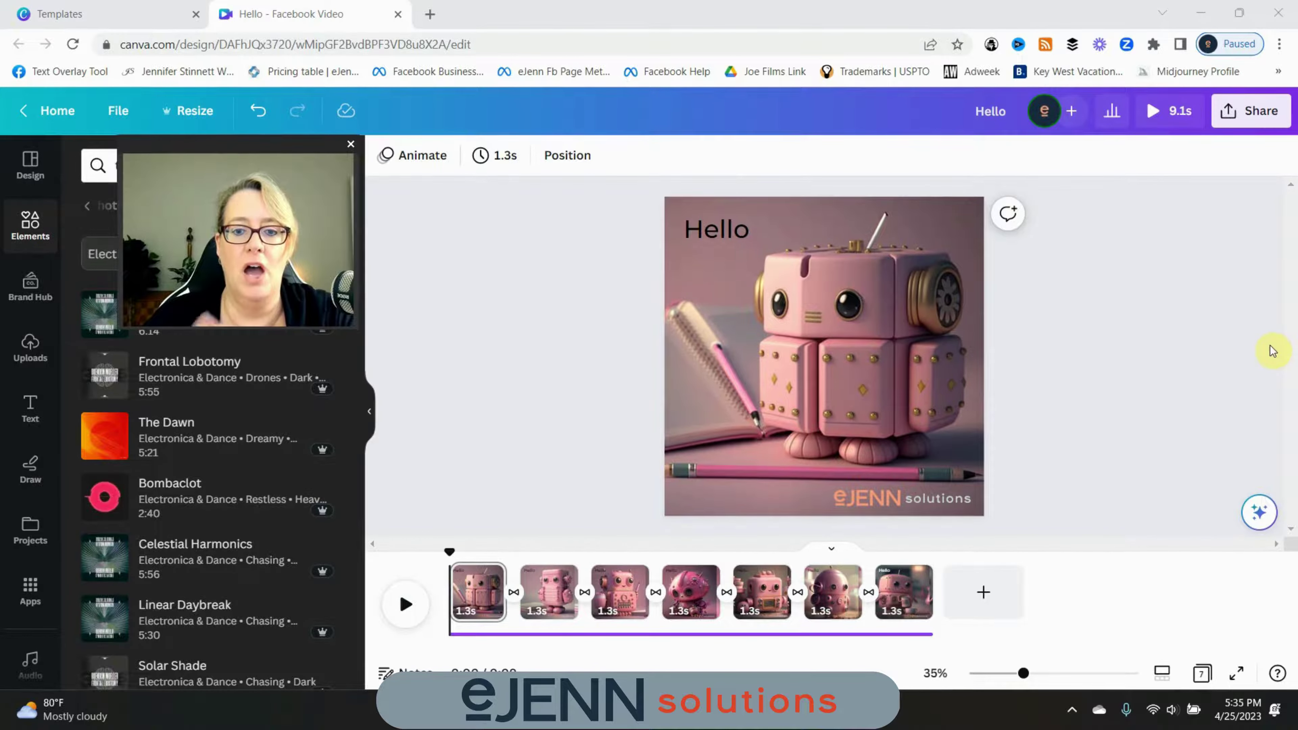
{"action": "left_click", "coordinate": [1163, 112]}
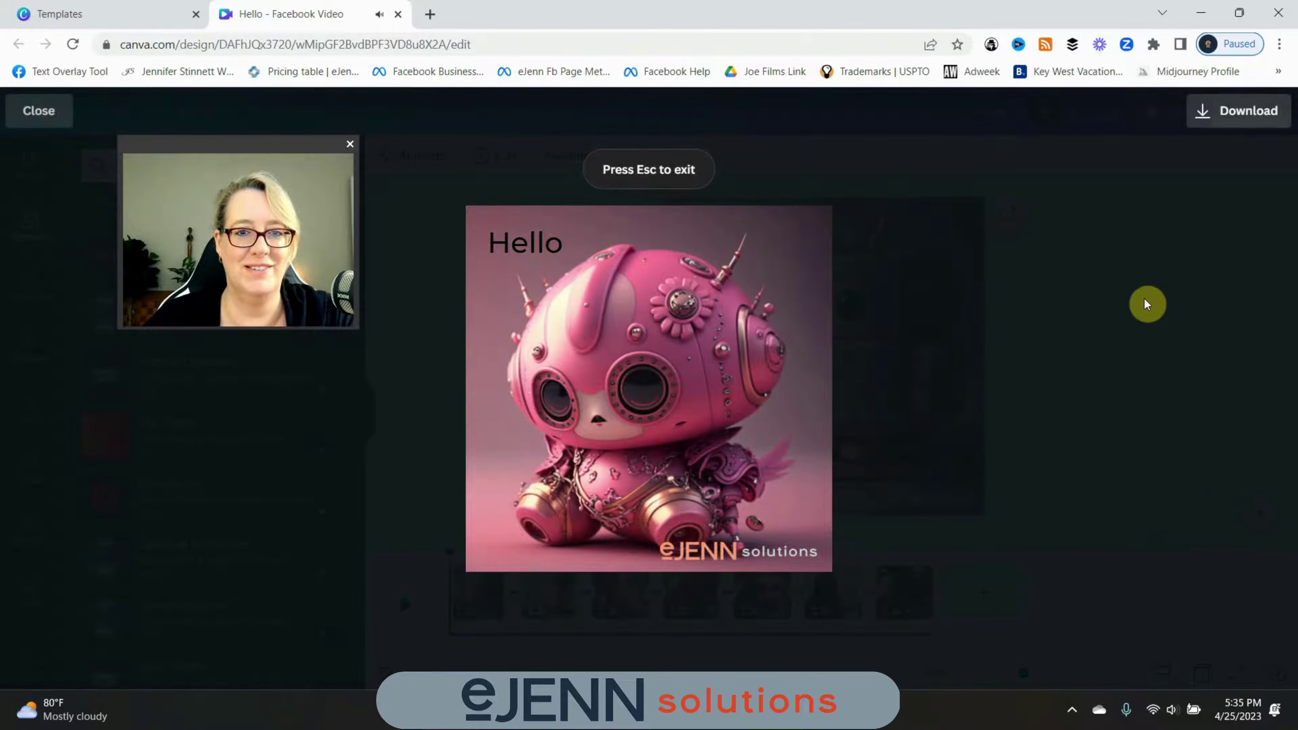
{"action": "left_click", "coordinate": [21, 107]}
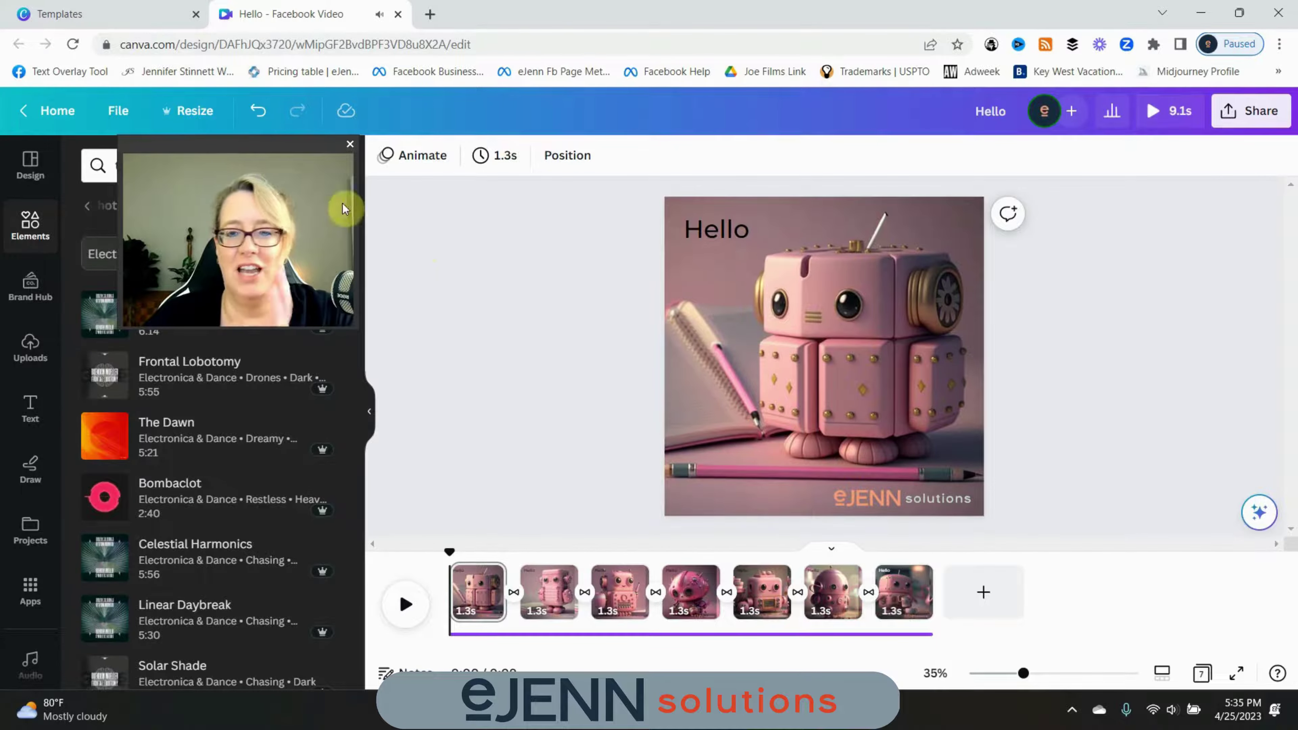
Step: Open the MP4 Video download options and set the quality to 1,080 × 1,080
{"action": "left_click", "coordinate": [1257, 122]}
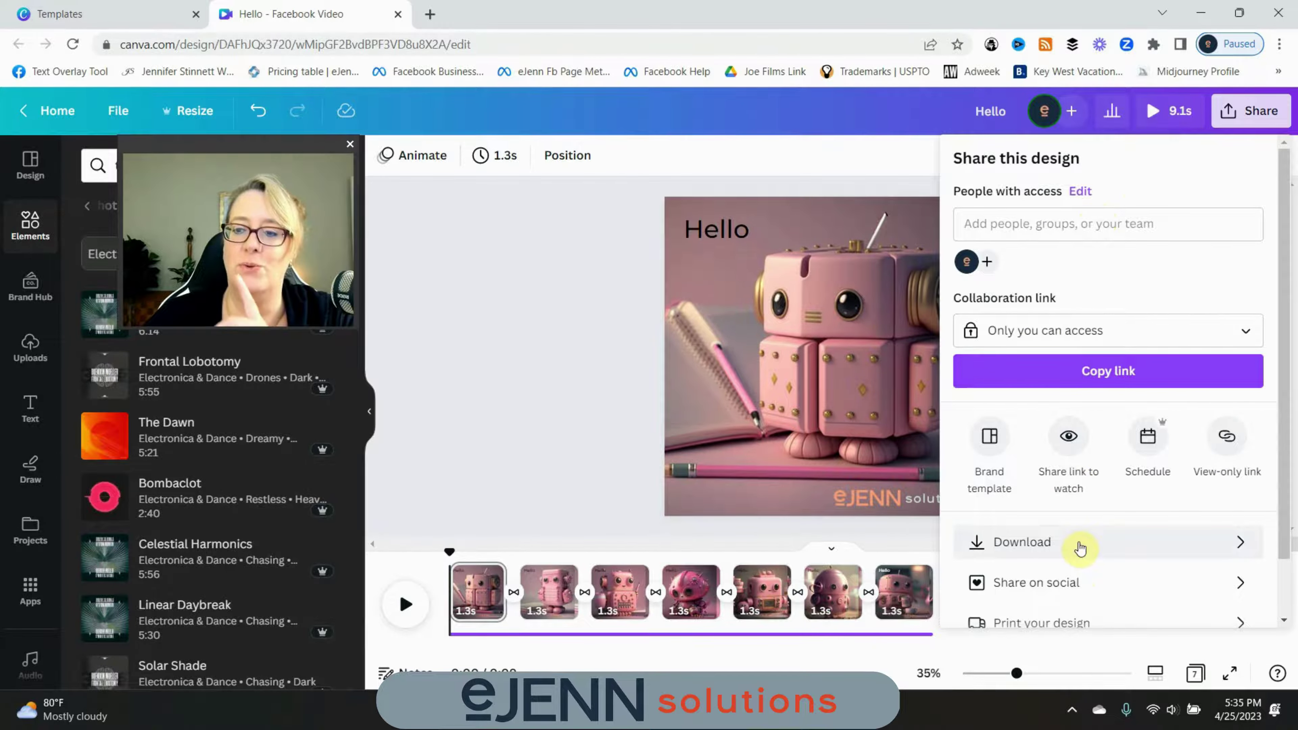
{"action": "left_click", "coordinate": [1242, 549]}
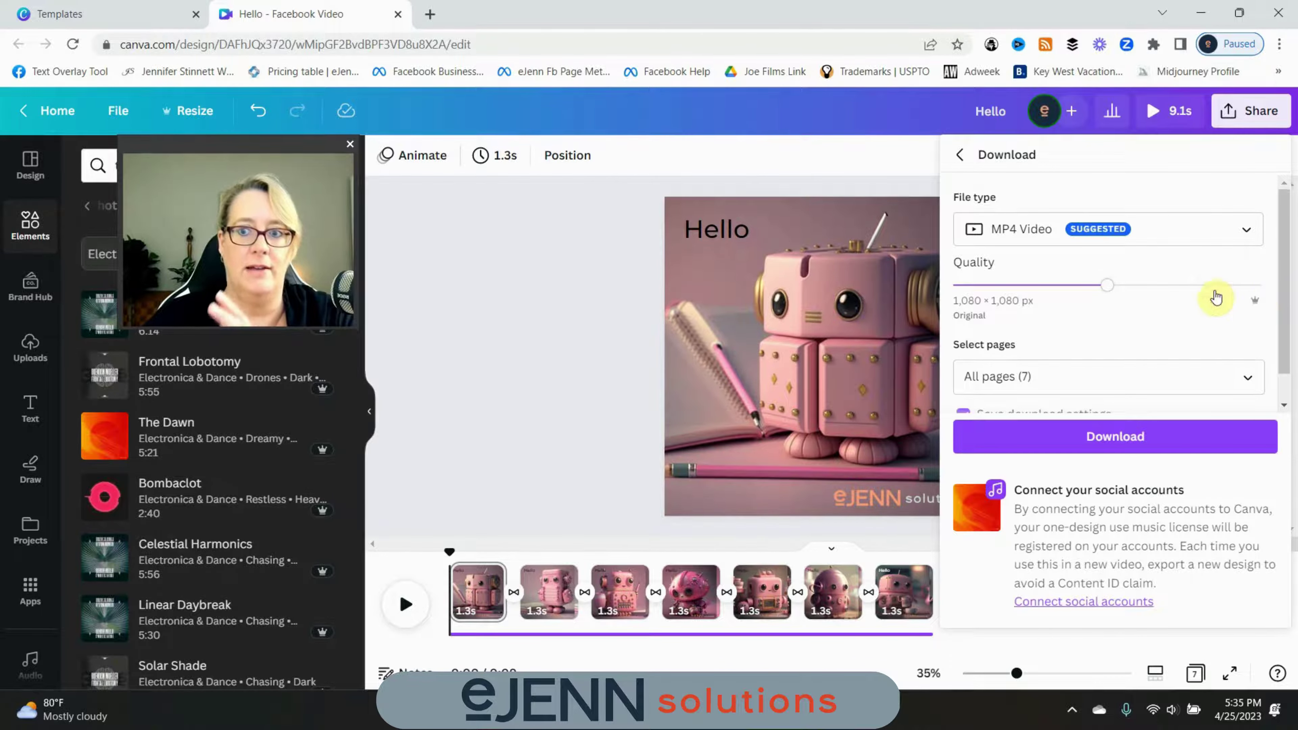
{"action": "left_click_drag", "start_coordinate": [1112, 288], "coordinate": [1236, 303]}
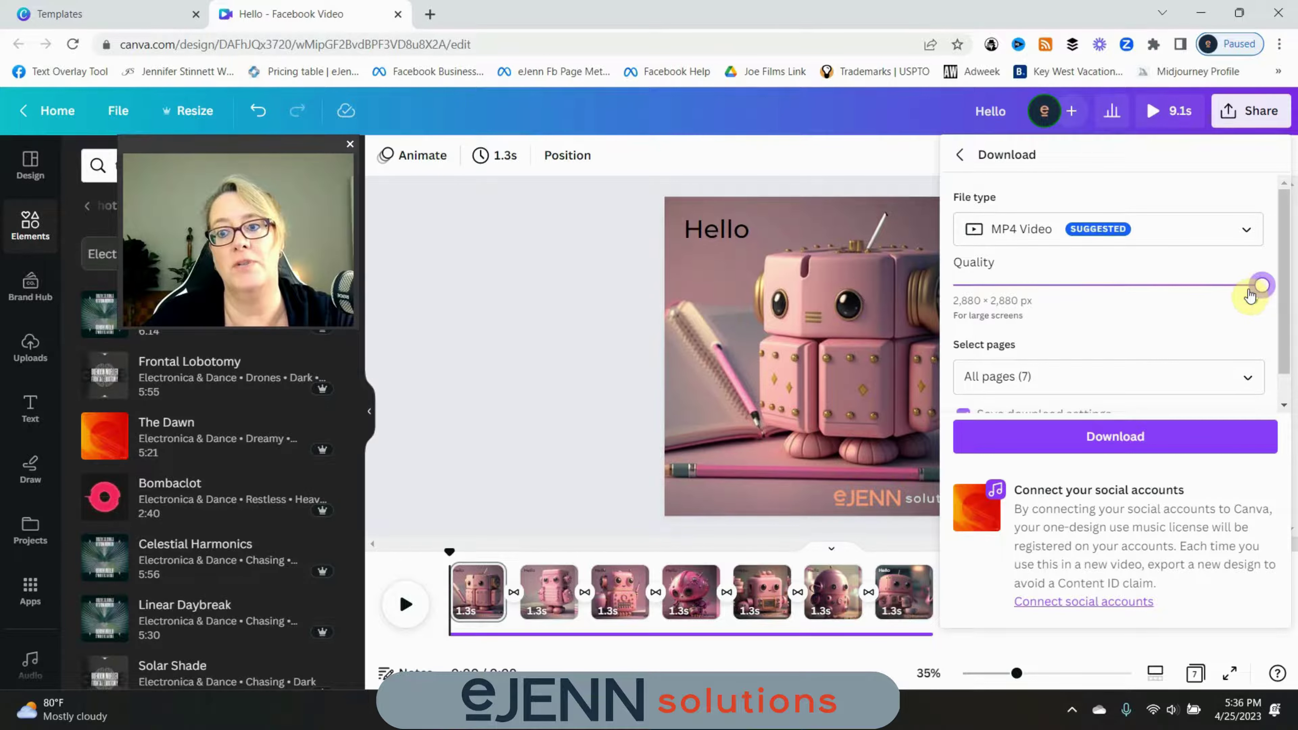
{"action": "left_click_drag", "start_coordinate": [1240, 302], "coordinate": [1222, 302]}
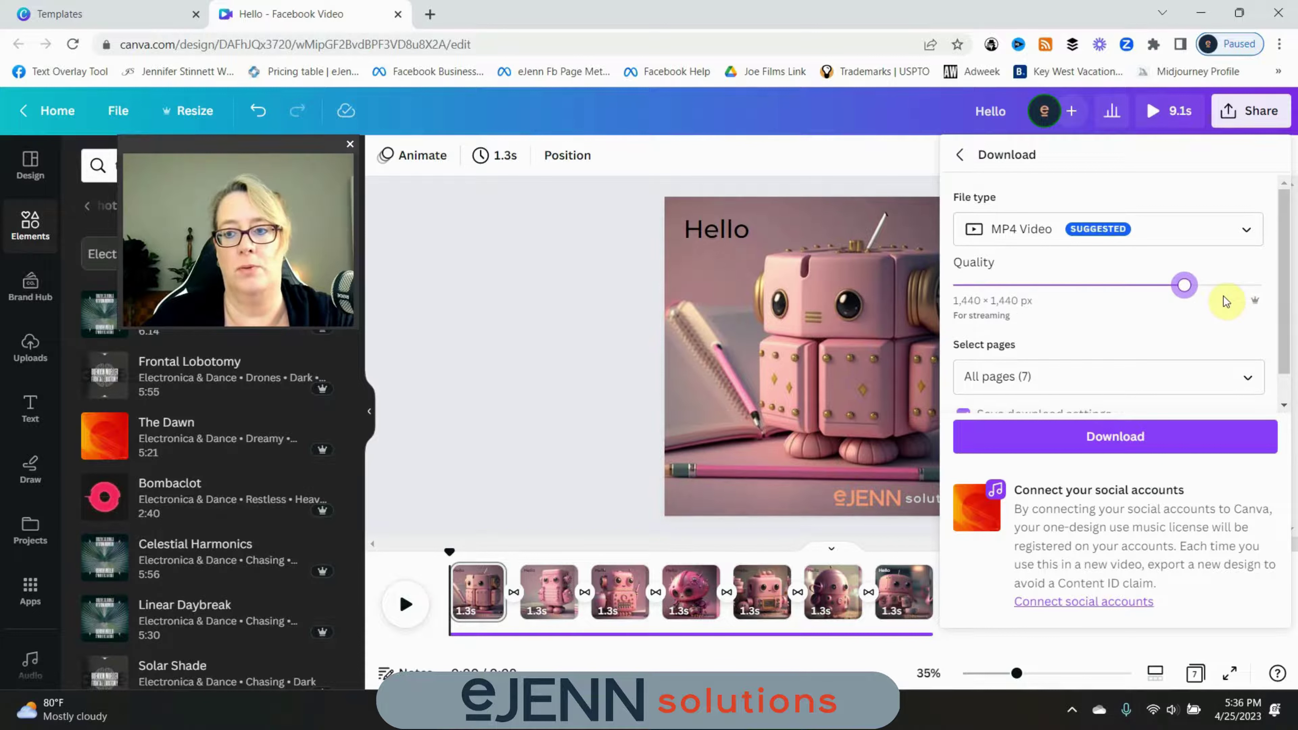
{"action": "left_click_drag", "start_coordinate": [1180, 294], "coordinate": [1107, 287]}
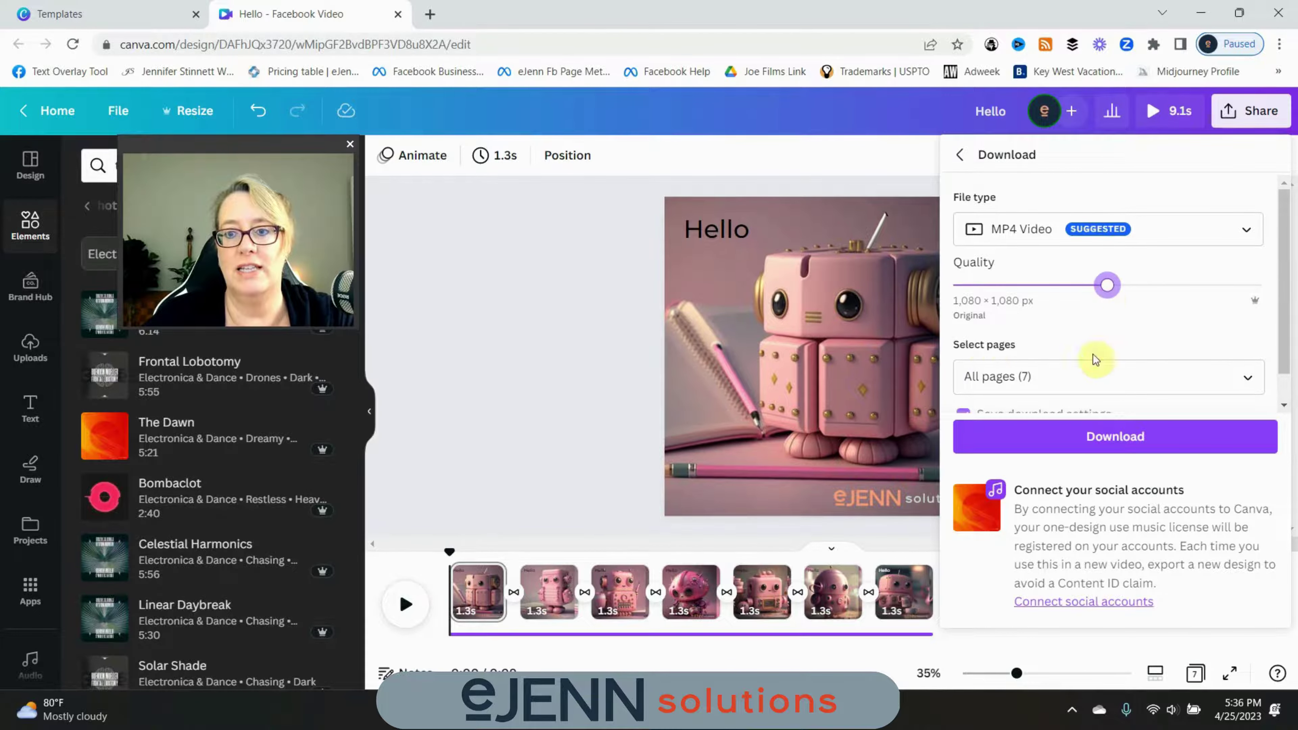
Step: Confirm all 7 pages are selected and start the MP4 download
{"action": "scroll", "coordinate": [1177, 345], "scroll_direction": "down", "scroll_amount": 1}
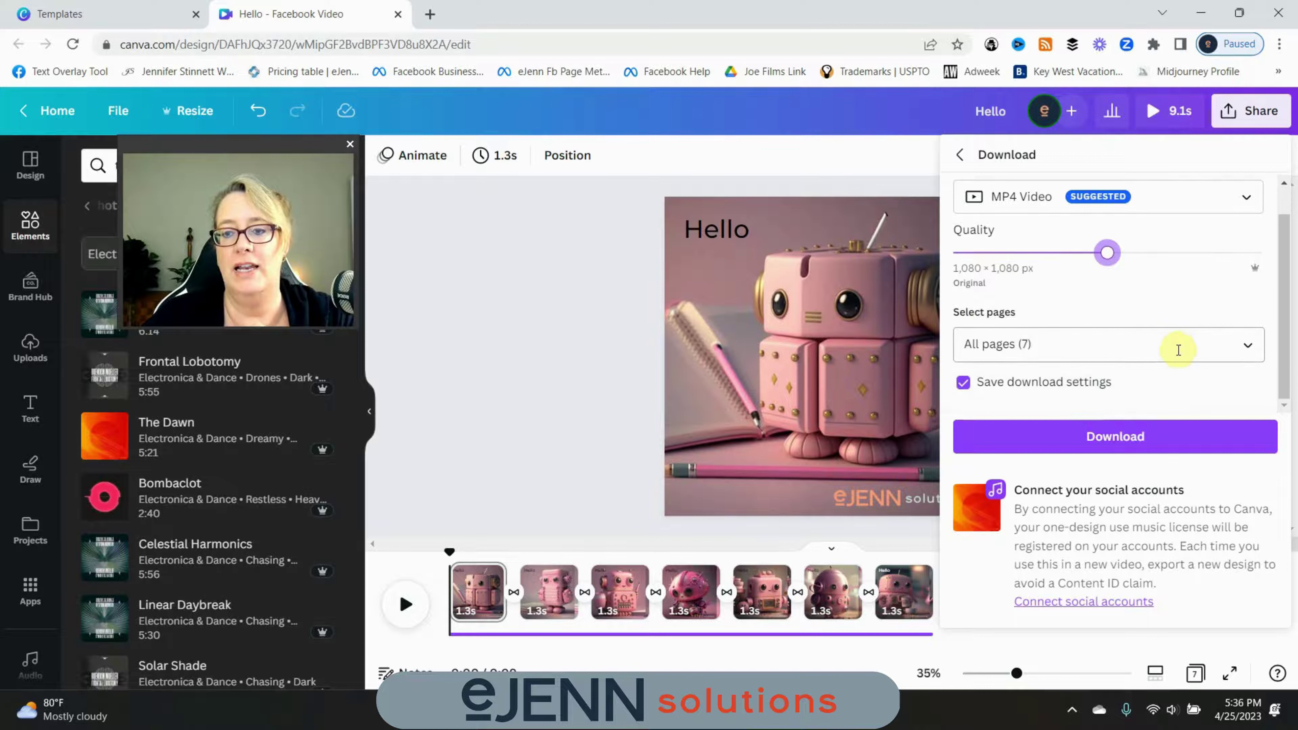
{"action": "left_click", "coordinate": [1256, 353]}
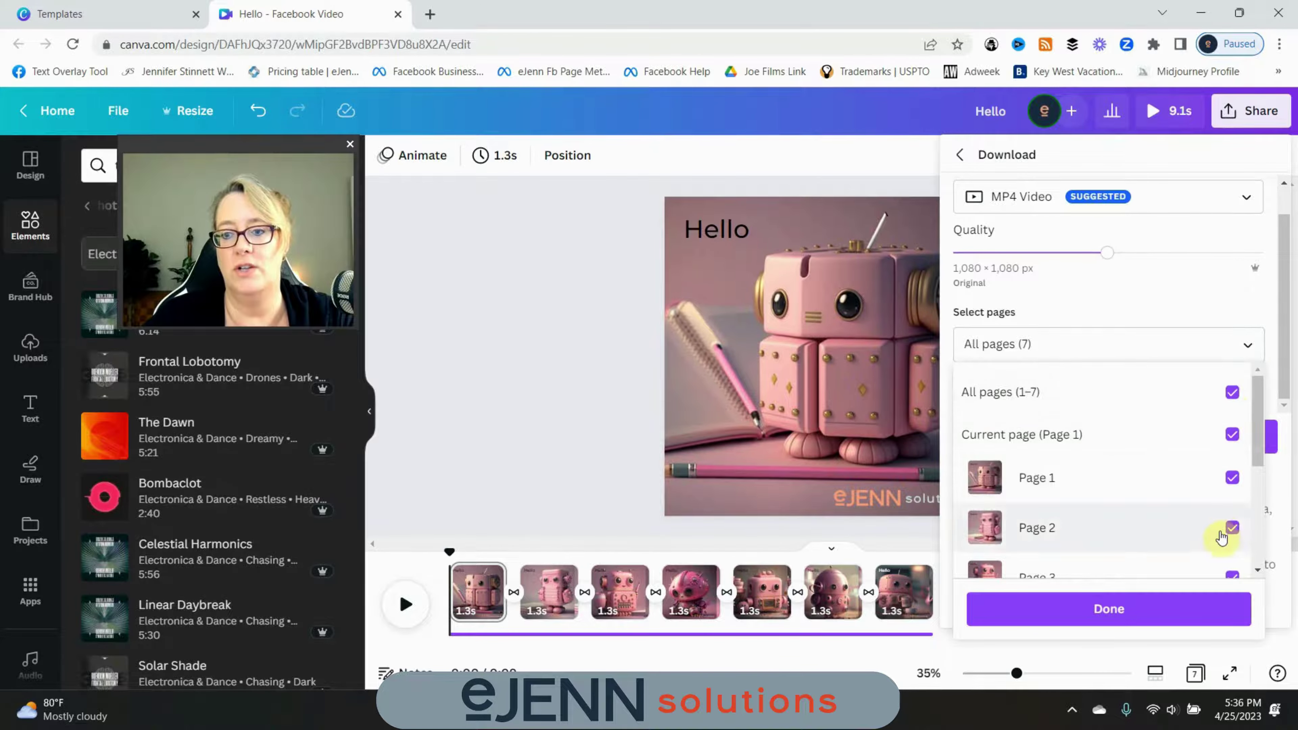
{"action": "scroll", "coordinate": [1220, 506], "scroll_direction": "down", "scroll_amount": 3}
{"action": "left_click", "coordinate": [1159, 609]}
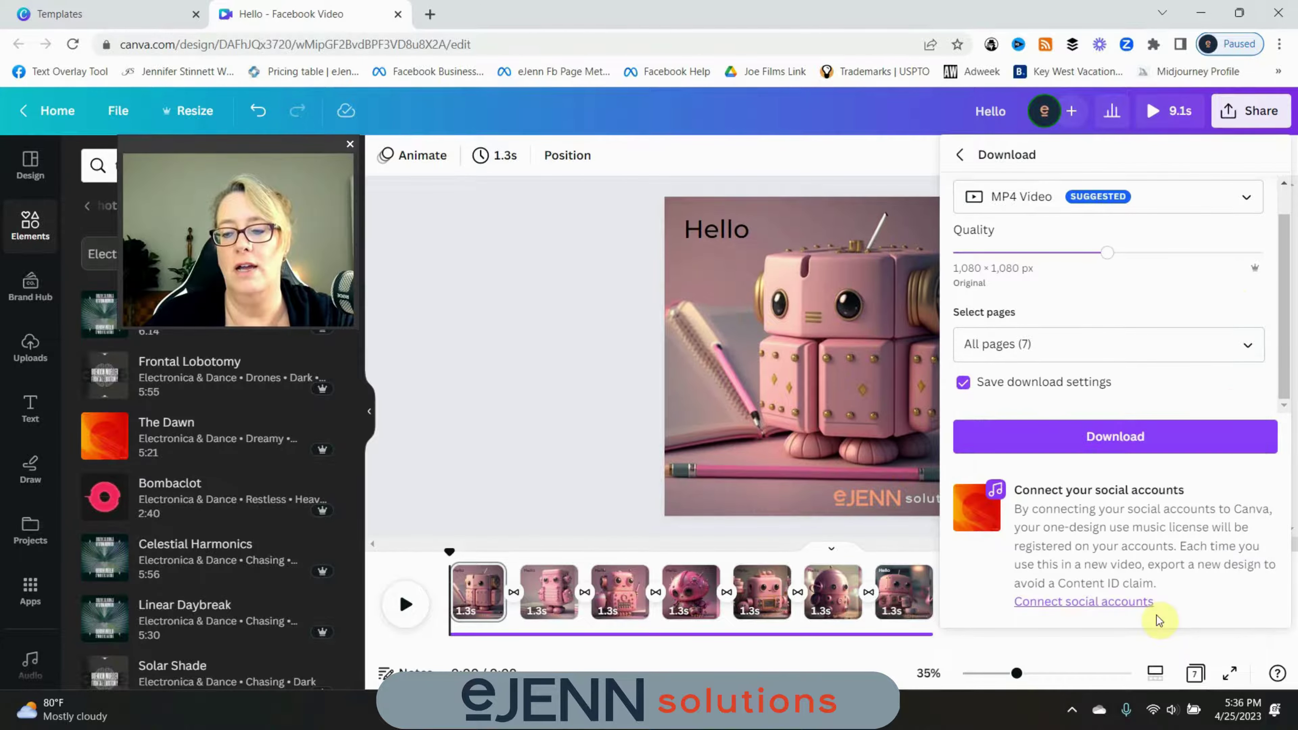
{"action": "left_click", "coordinate": [1104, 453]}
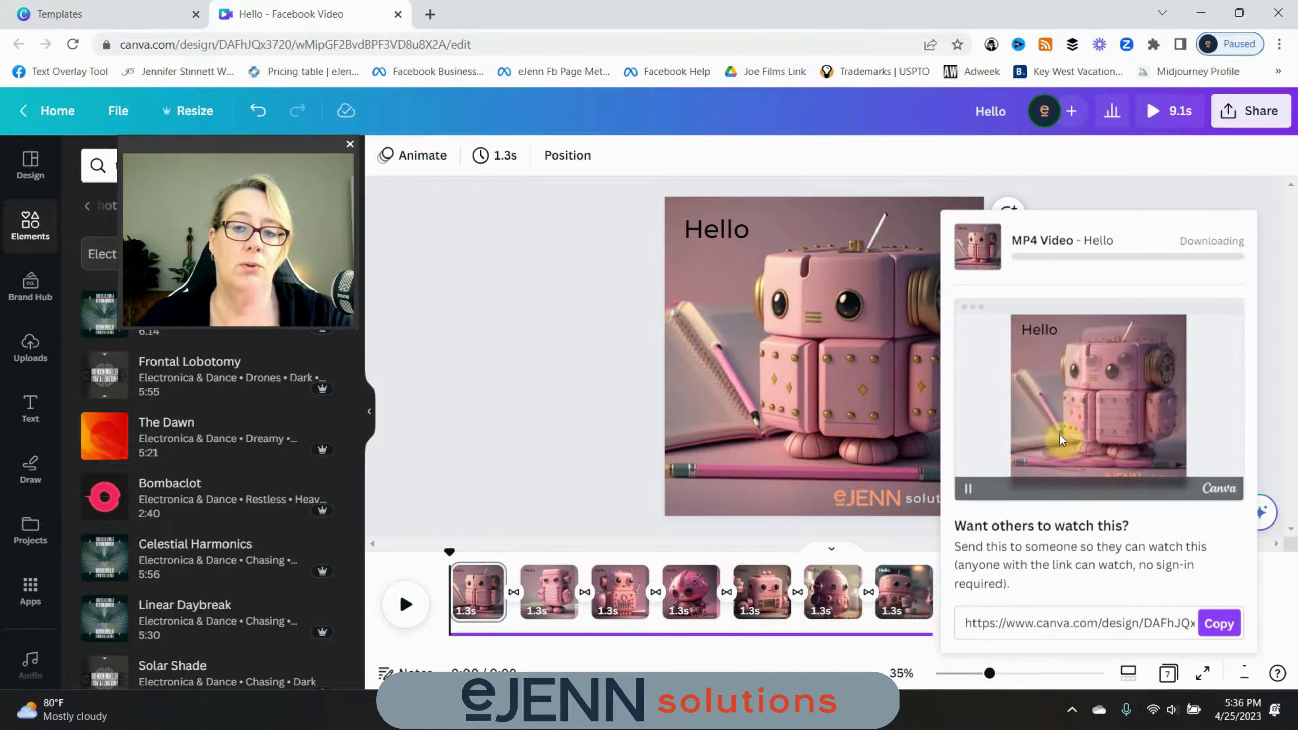
Step: Dismiss the Downloading popup to return to the Hello slideshow editor
{"action": "mouse_move", "coordinate": [975, 280]}
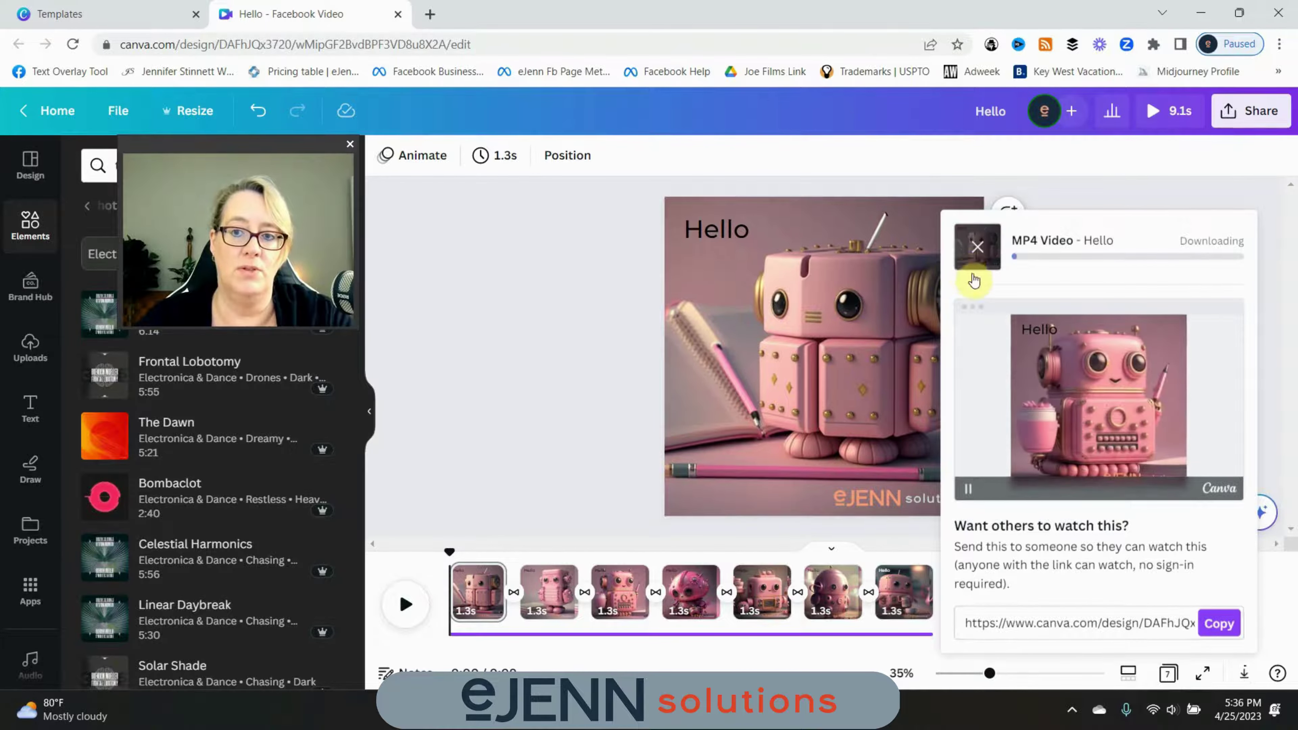
{"action": "left_click", "coordinate": [978, 251]}
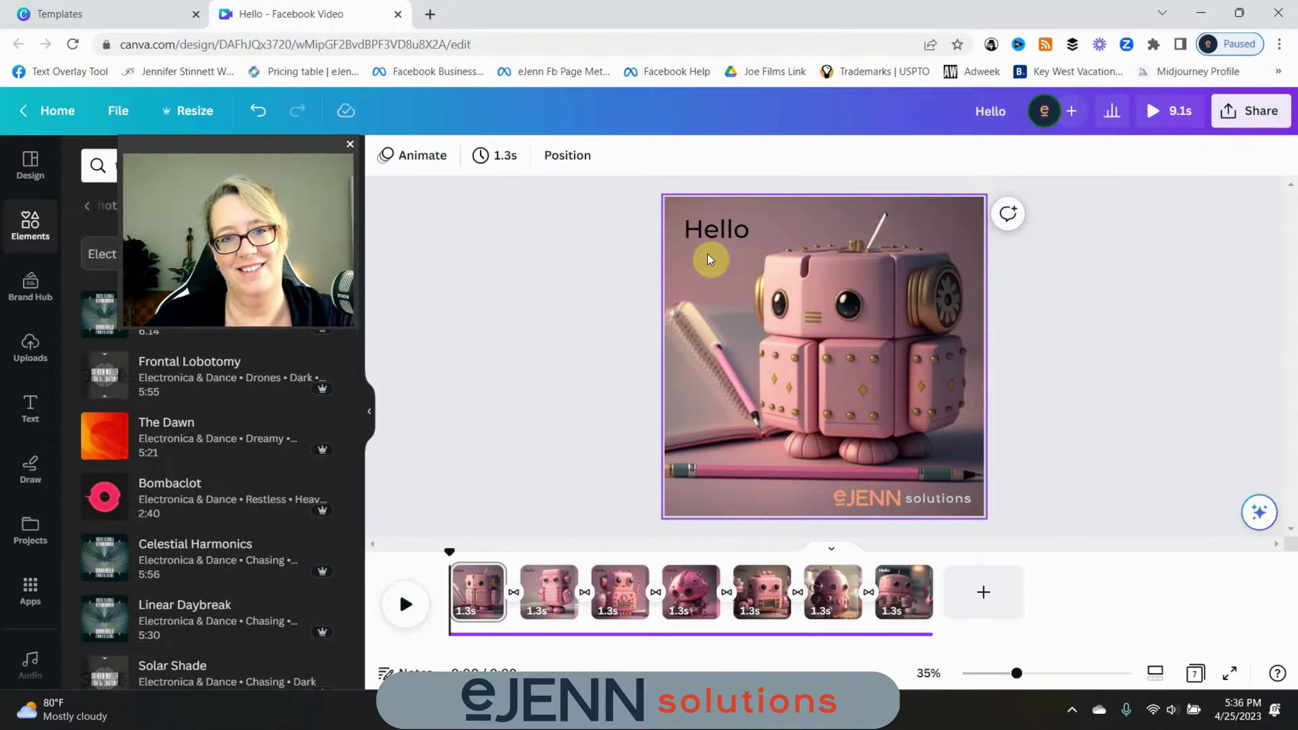
{"action": "left_click", "coordinate": [1068, 337]}
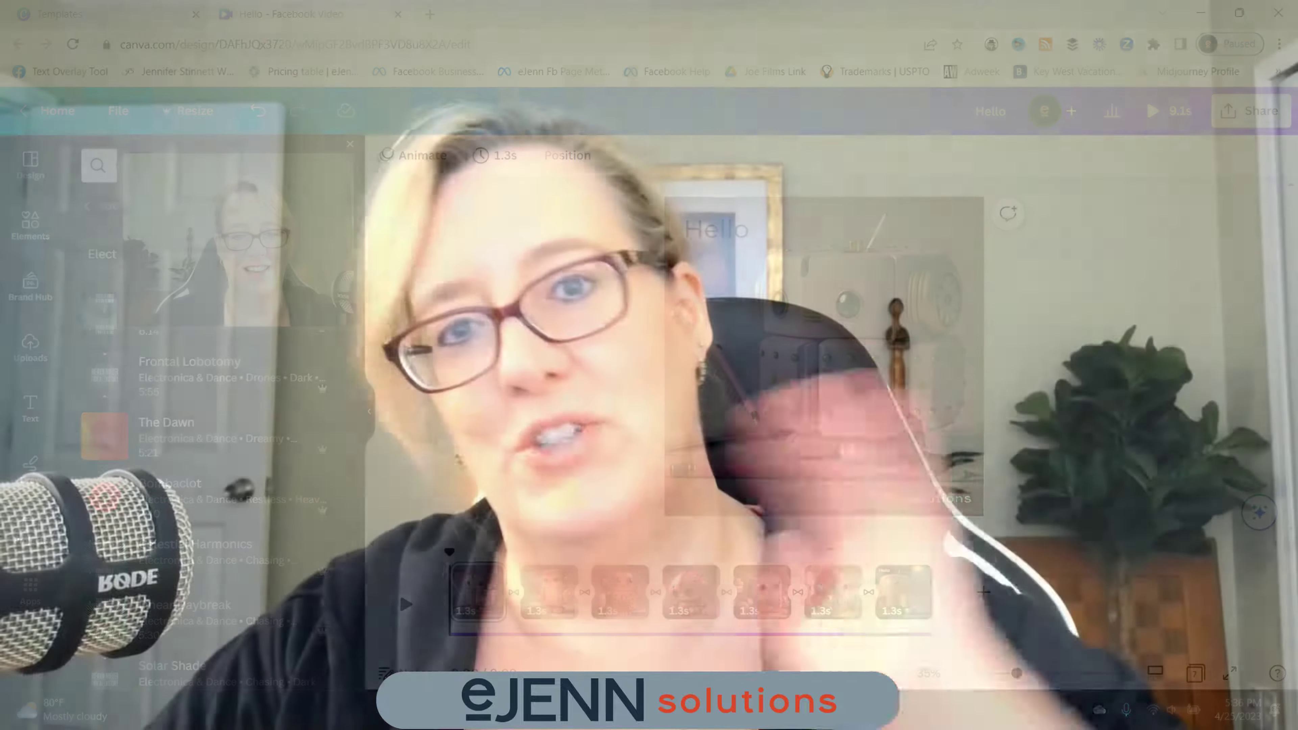